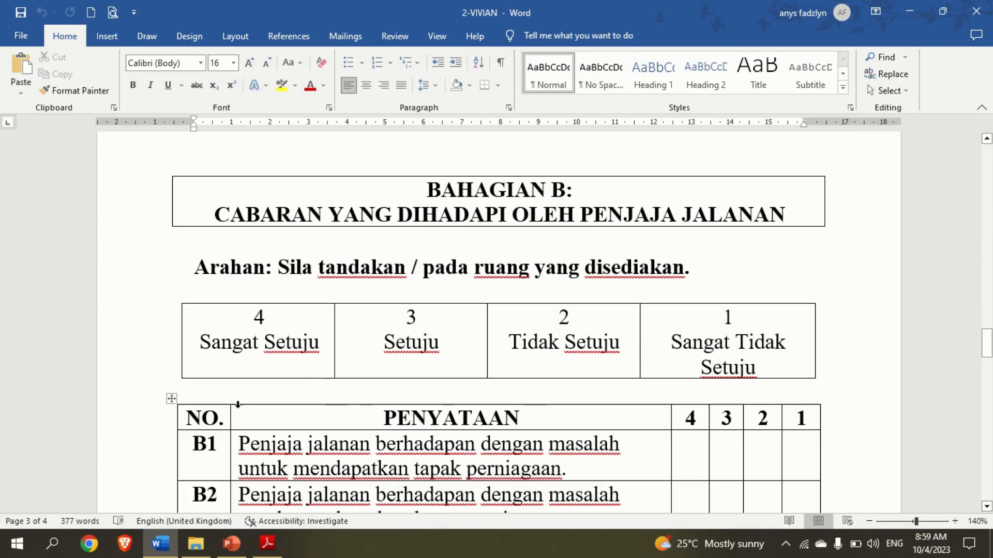
Step: Review the statements B1 to B5 and C1 to C5 in sections B and C of the questionnaire
{"action": "scroll", "coordinate": [228, 457], "scroll_direction": "down", "scroll_amount": 1}
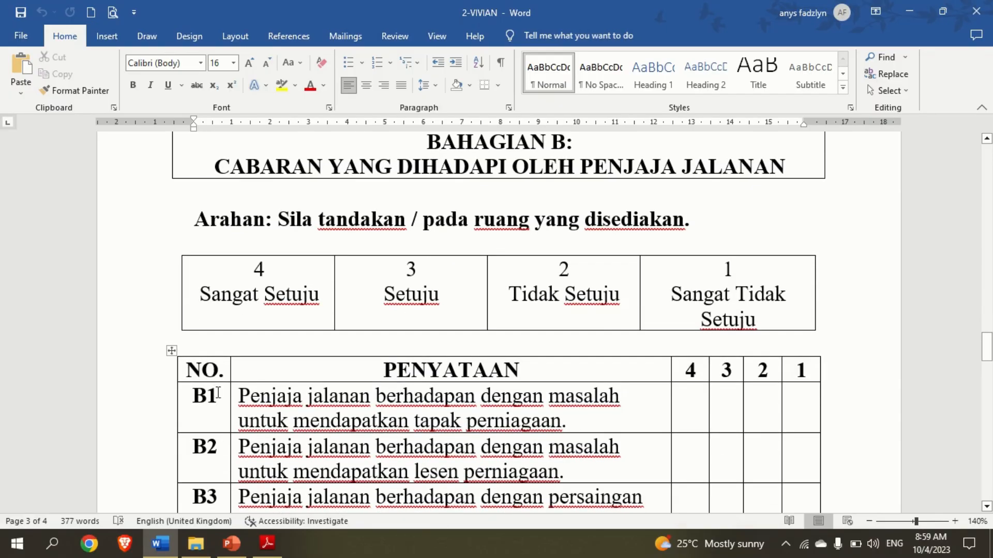
{"action": "scroll", "coordinate": [217, 393], "scroll_direction": "down", "scroll_amount": 1}
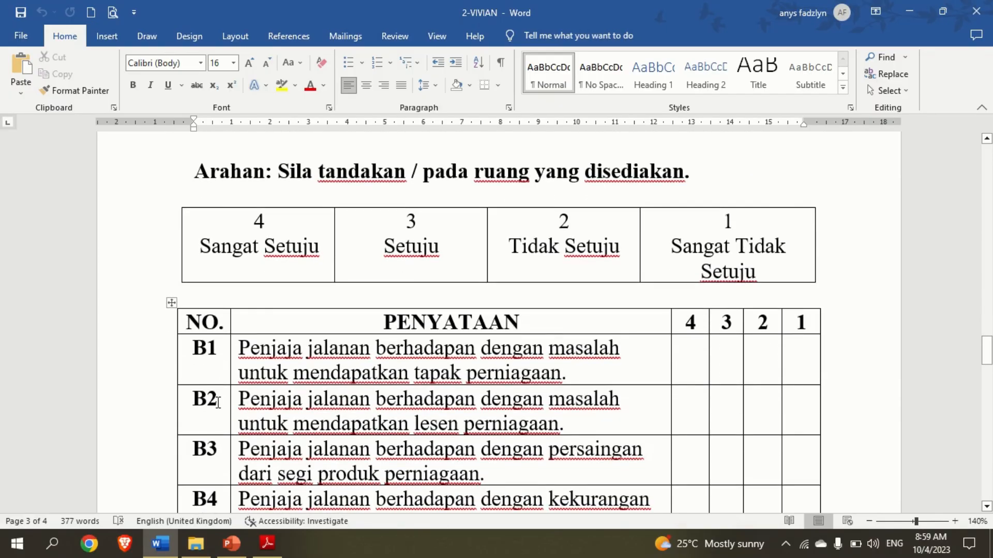
{"action": "scroll", "coordinate": [217, 403], "scroll_direction": "down", "scroll_amount": 2}
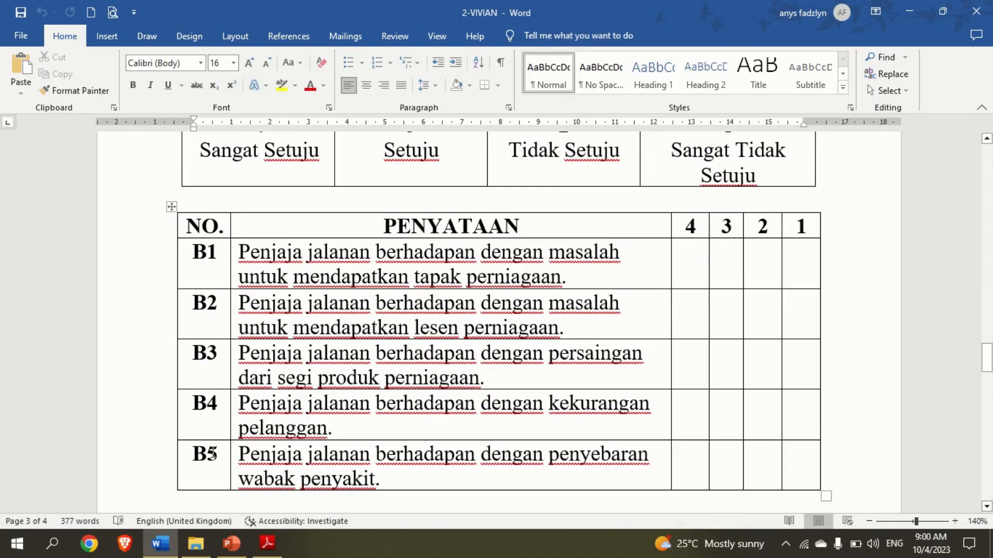
{"action": "scroll", "coordinate": [412, 384], "scroll_direction": "down", "scroll_amount": 8}
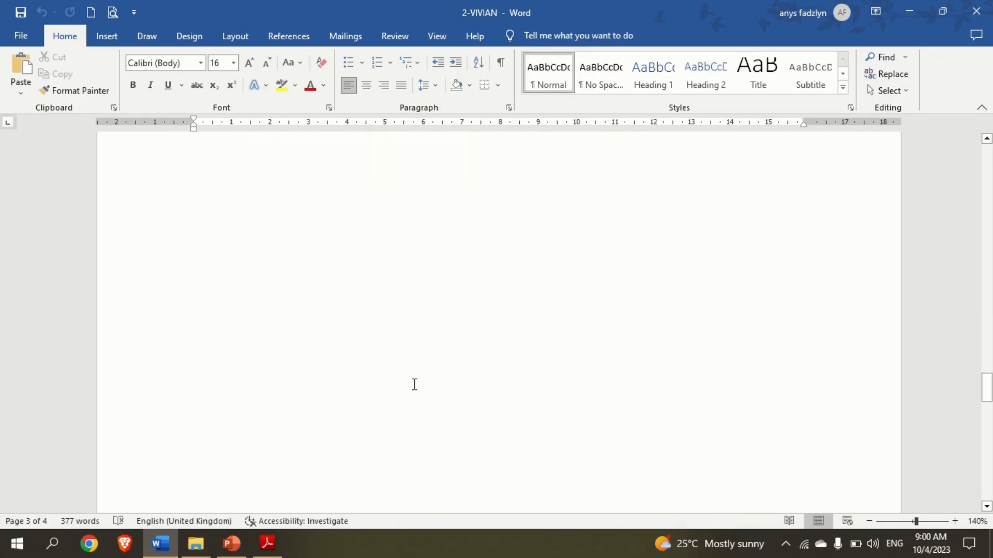
{"action": "scroll", "coordinate": [414, 384], "scroll_direction": "down", "scroll_amount": 7}
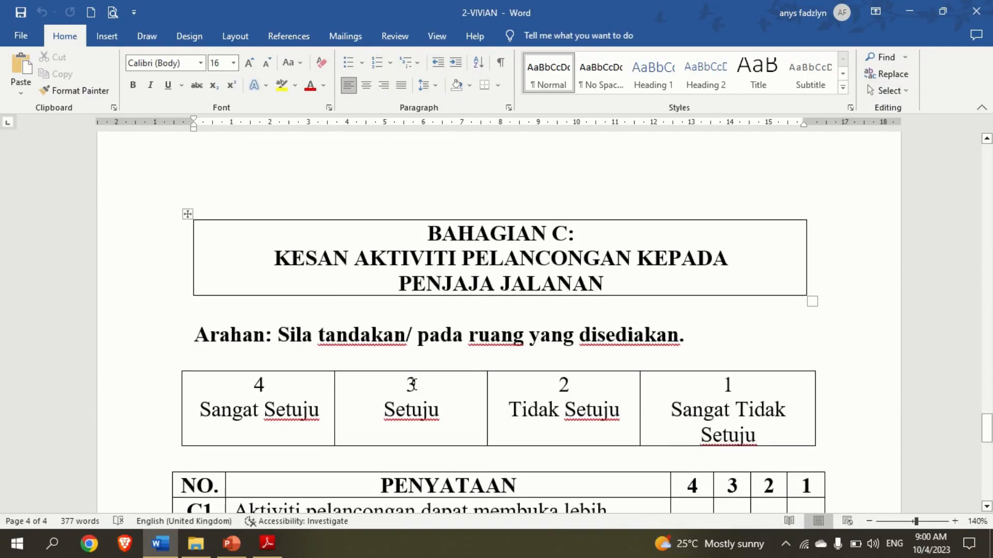
{"action": "scroll", "coordinate": [415, 384], "scroll_direction": "down", "scroll_amount": 3}
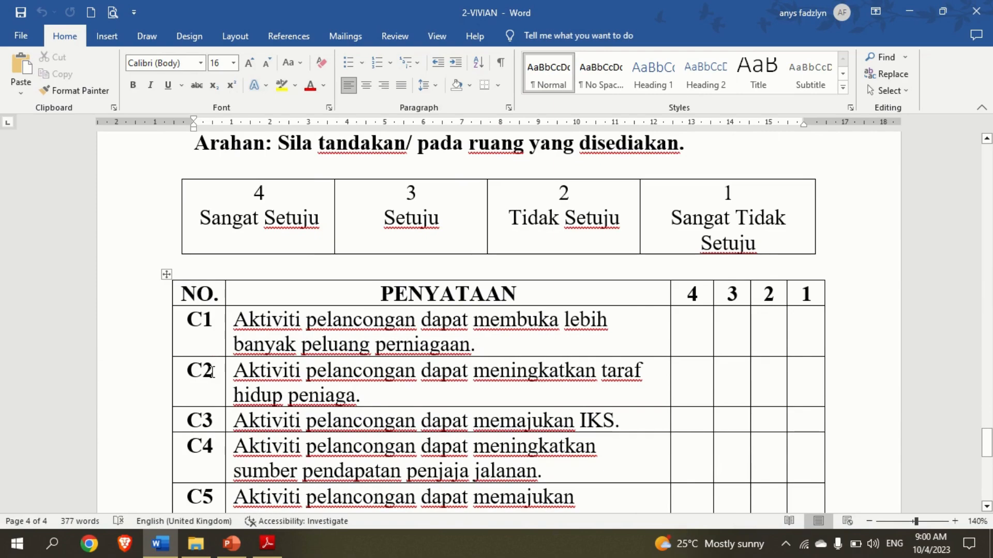
{"action": "scroll", "coordinate": [351, 413], "scroll_direction": "down", "scroll_amount": 3}
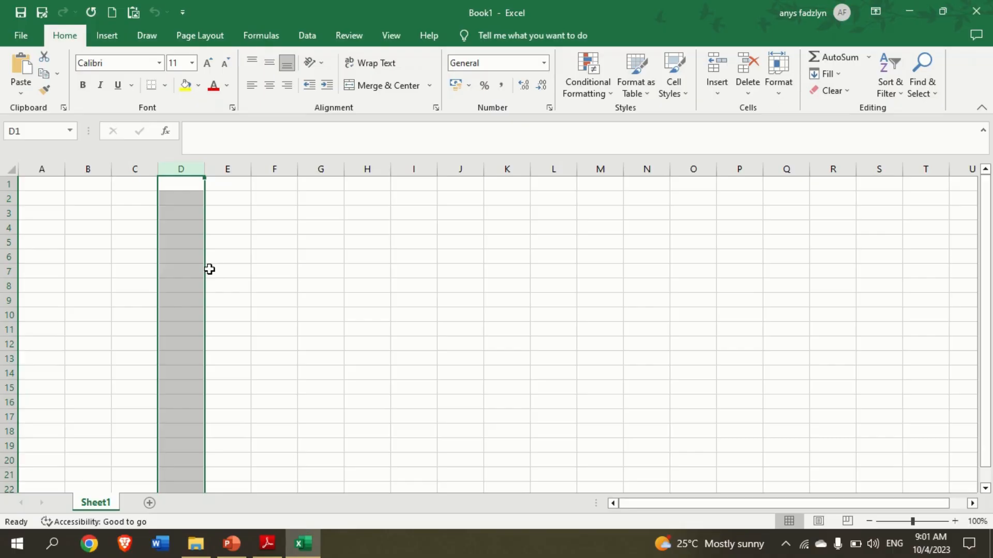
Step: In the blank Excel sheet, enter 1 and 2 in A2 and A3 and extend the number series to 30 in A31
{"action": "left_click", "coordinate": [44, 200]}
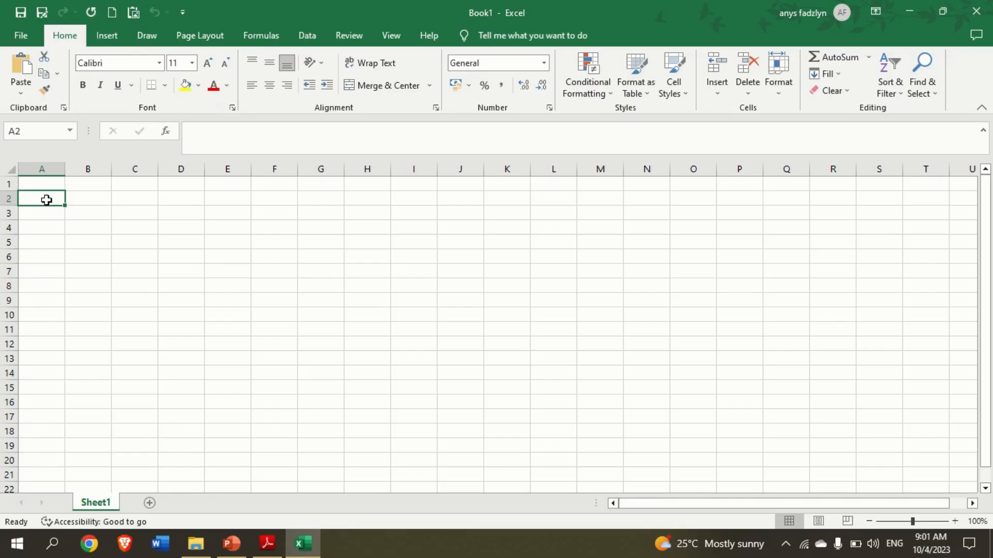
{"action": "type", "text": "1"}
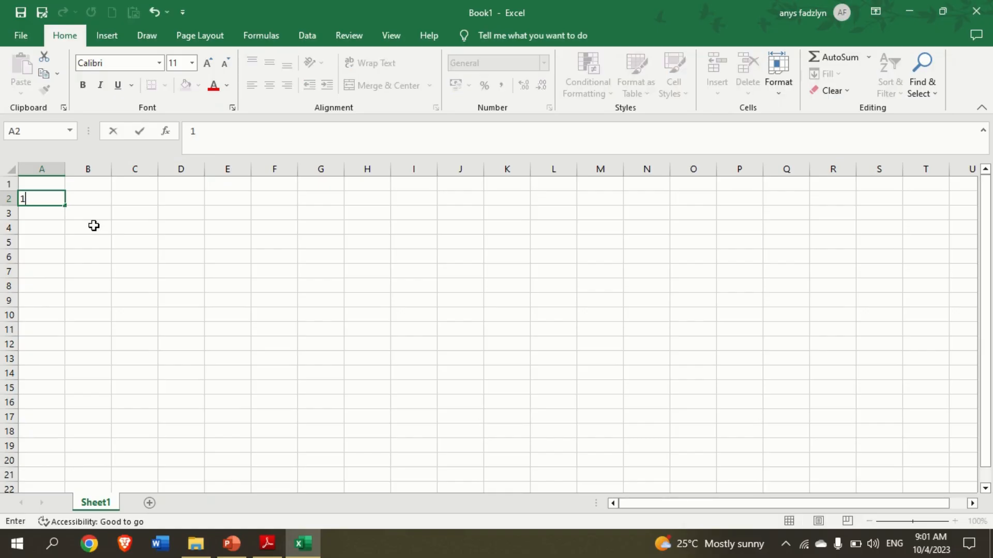
{"action": "left_click", "coordinate": [35, 212]}
{"action": "type", "text": "2"}
{"action": "left_click", "coordinate": [124, 226]}
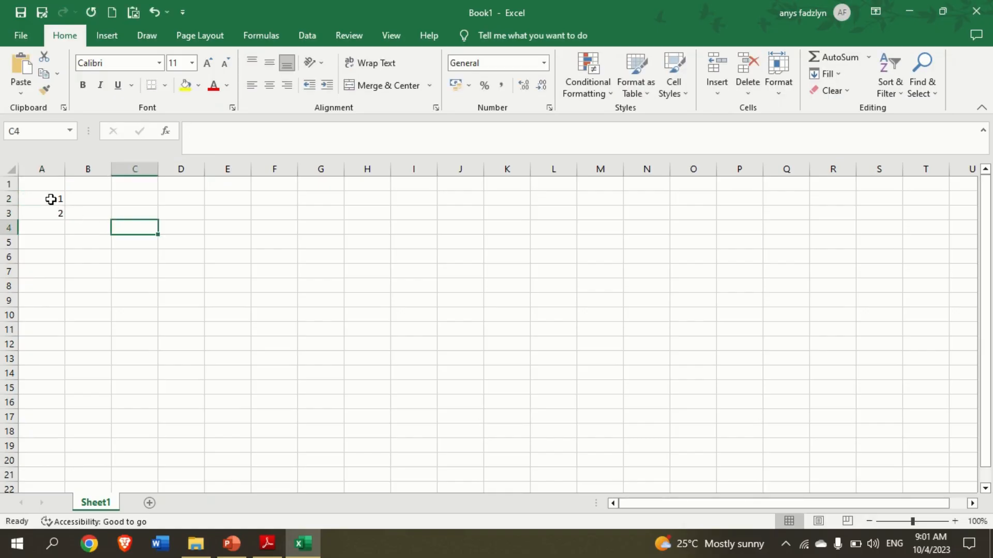
{"action": "left_click", "coordinate": [51, 199]}
{"action": "left_click_drag", "start_coordinate": [50, 199], "coordinate": [60, 384]}
{"action": "left_click", "coordinate": [53, 199]}
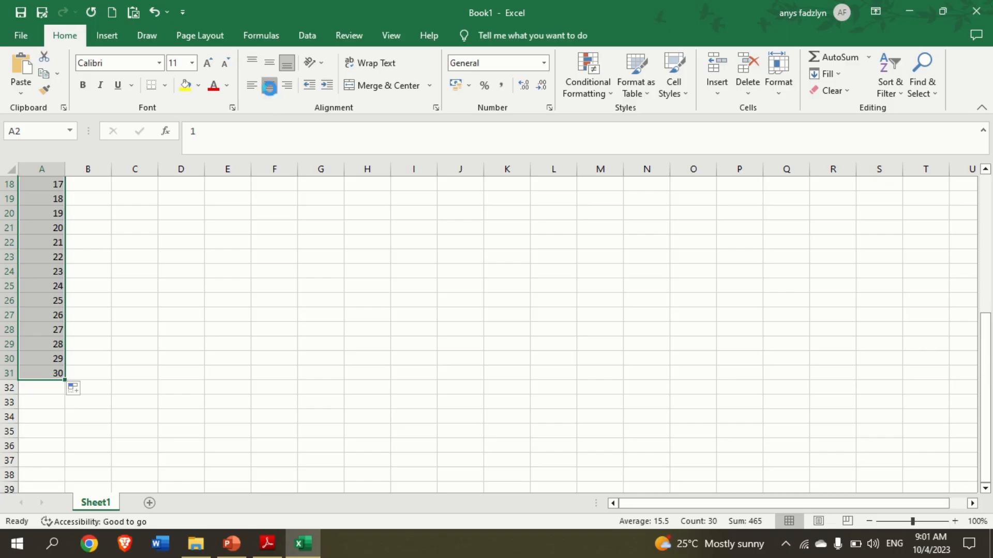
Step: Centre the numbers 1 to 30 in column A and make them bold
{"action": "left_click", "coordinate": [269, 85]}
{"action": "left_click", "coordinate": [83, 85]}
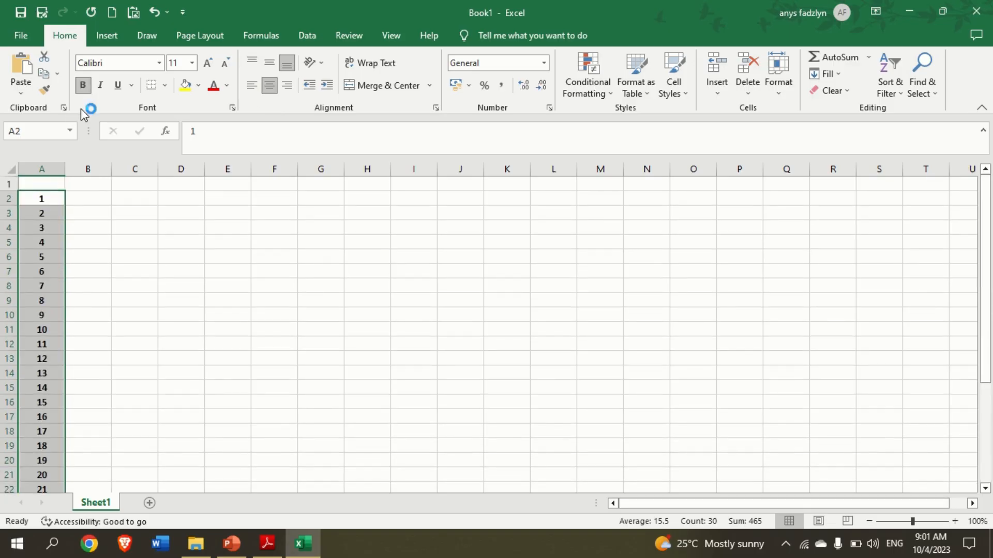
{"action": "left_click", "coordinate": [110, 240]}
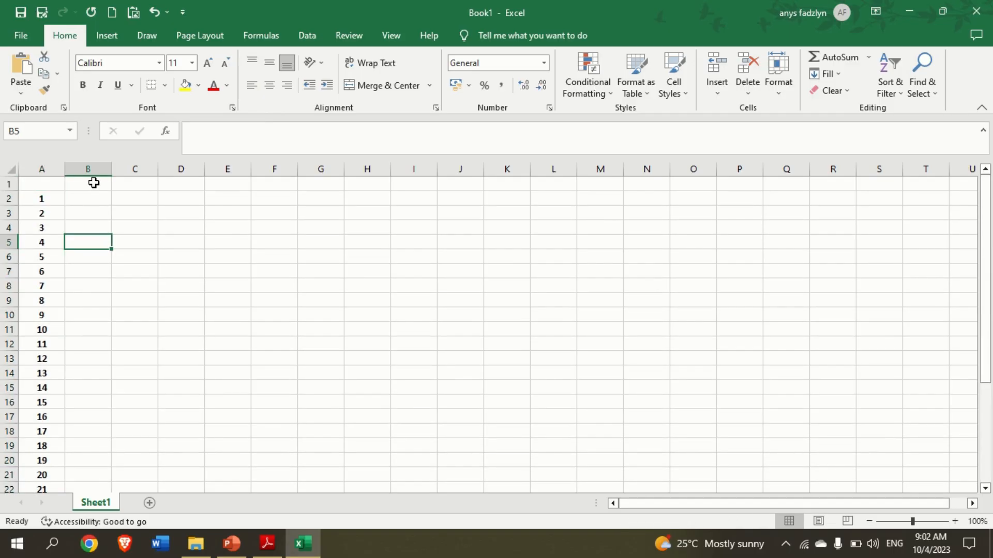
Step: Enter the heading A1 in cell B1 and extend the series across to A5 in cell F1
{"action": "left_click", "coordinate": [93, 183]}
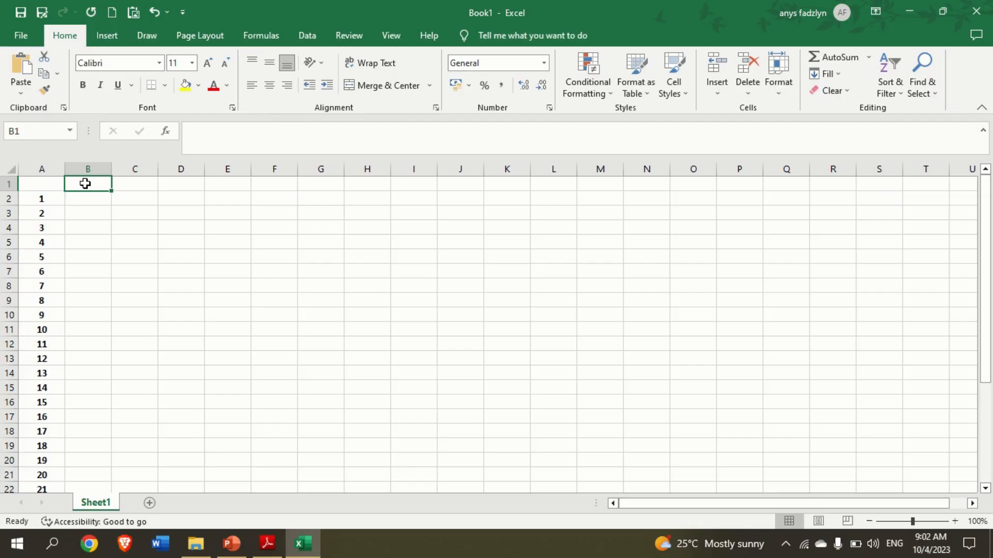
{"action": "type", "text": "A1"}
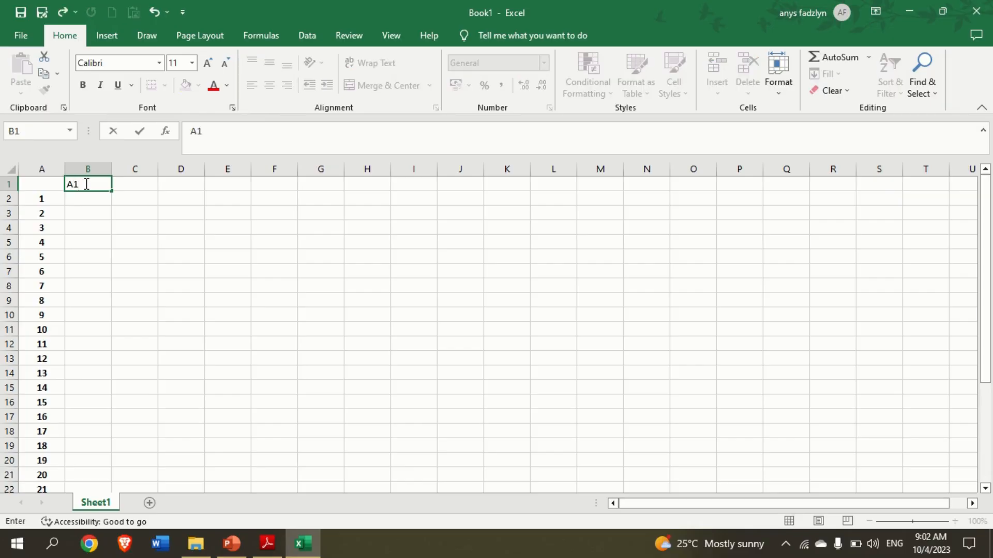
{"action": "key", "text": "Tab"}
{"action": "left_click", "coordinate": [88, 184]}
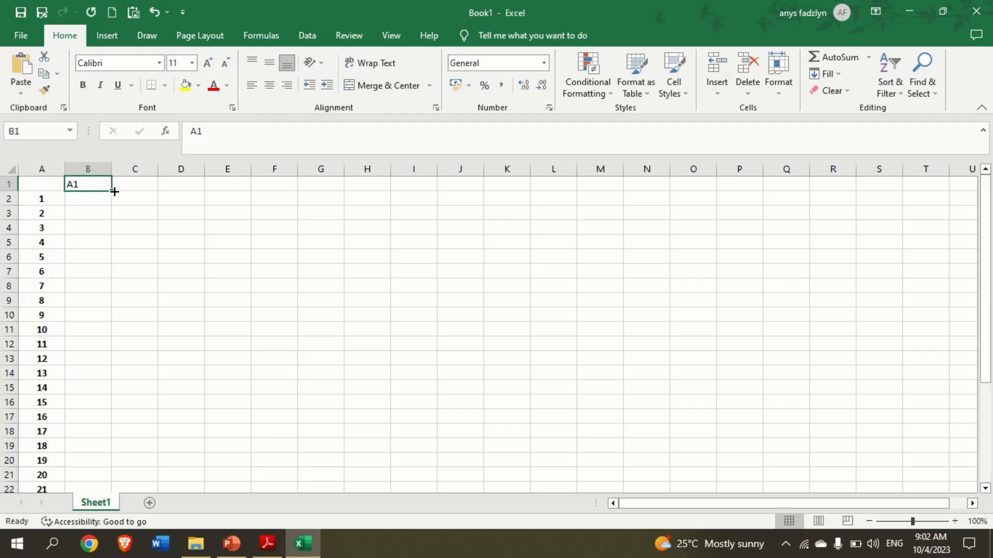
{"action": "left_click_drag", "start_coordinate": [114, 191], "coordinate": [279, 195]}
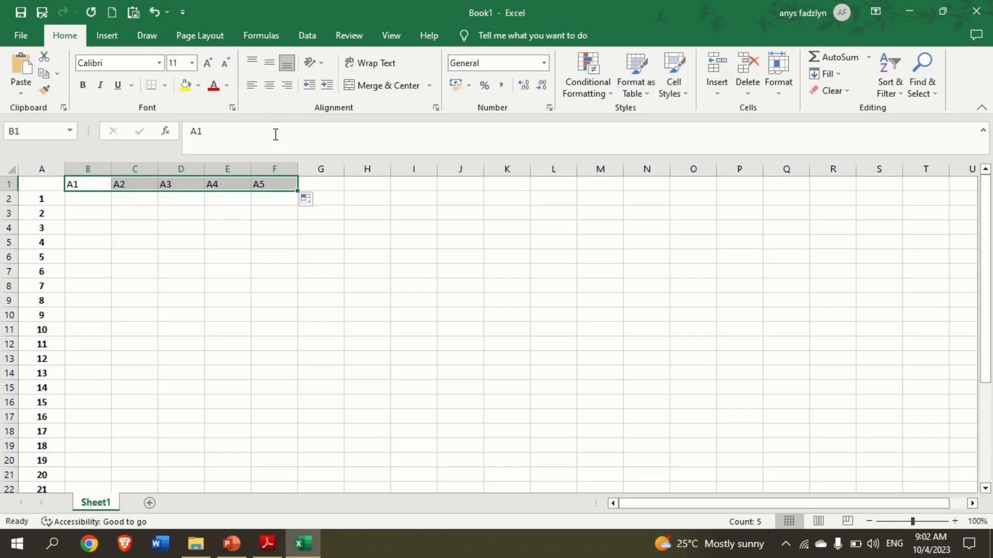
Step: Enter the heading B1 in cell G1 and extend the series across to B5 in cell K1
{"action": "left_click", "coordinate": [321, 184]}
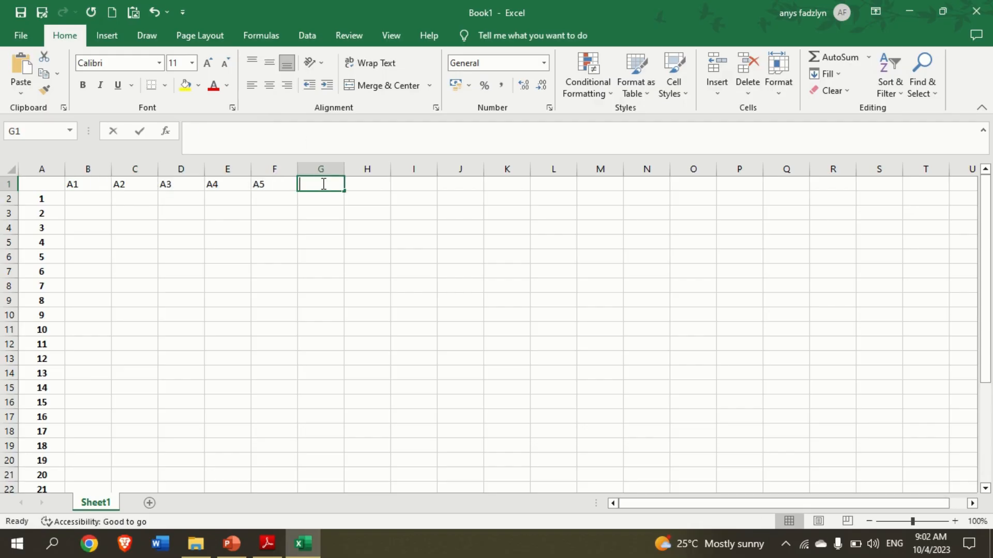
{"action": "type", "text": "B1"}
{"action": "left_click", "coordinate": [362, 233]}
{"action": "left_click", "coordinate": [326, 184]}
{"action": "left_click_drag", "start_coordinate": [347, 192], "coordinate": [520, 189]}
Step: Enter the heading C1 in cell L1 and extend the series across to C5 in cell P1
{"action": "left_click", "coordinate": [559, 187]}
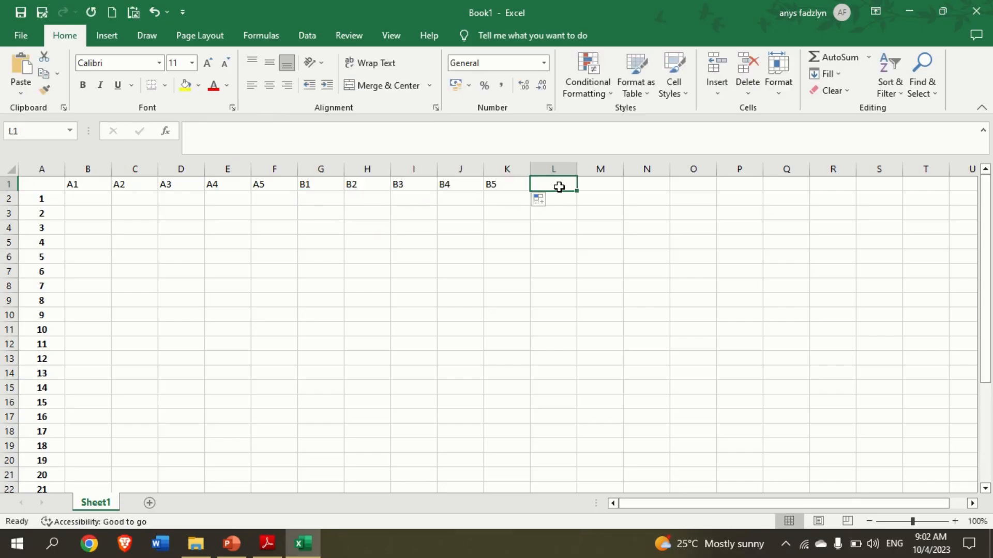
{"action": "type", "text": "C1"}
{"action": "key", "text": "Return"}
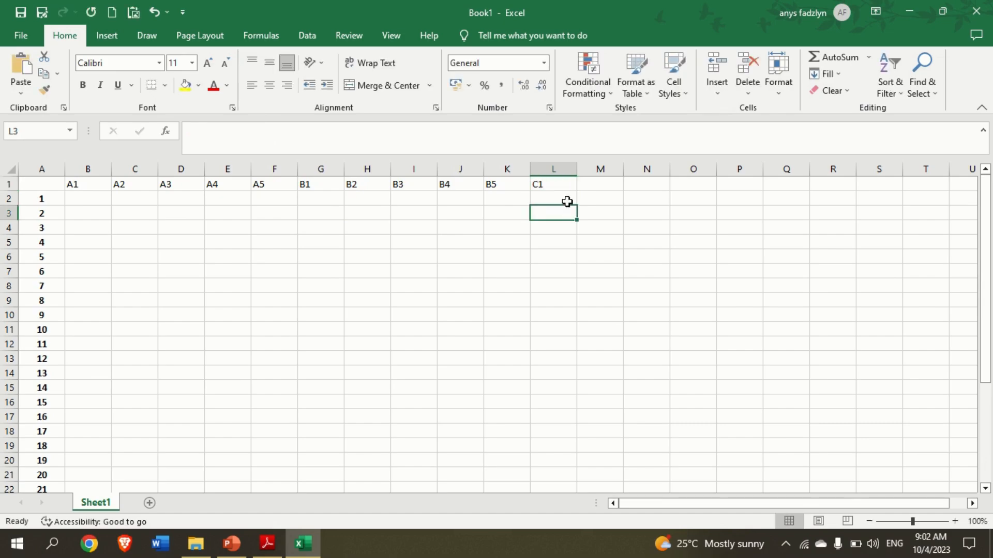
{"action": "left_click", "coordinate": [563, 185]}
{"action": "left_click_drag", "start_coordinate": [579, 191], "coordinate": [741, 192]}
{"action": "left_click", "coordinate": [629, 219]}
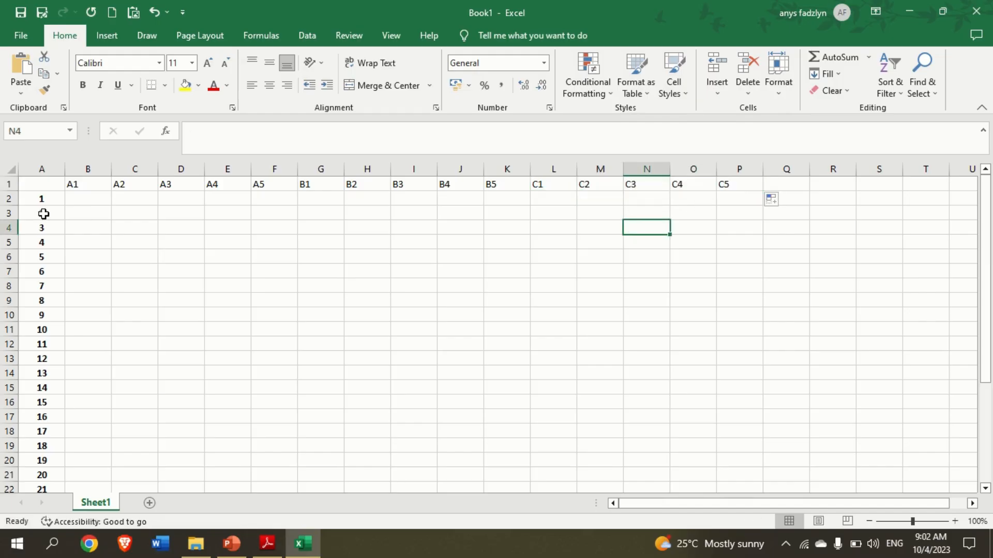
Step: Centre the headings A1 to C5 in row 1 and make them bold
{"action": "left_click_drag", "start_coordinate": [78, 184], "coordinate": [732, 184]}
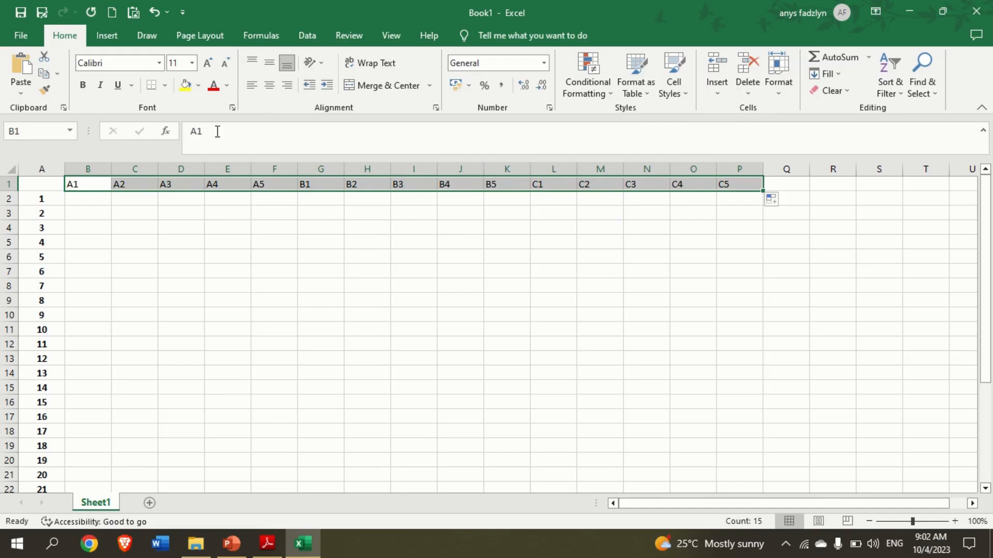
{"action": "left_click", "coordinate": [269, 86]}
{"action": "left_click", "coordinate": [83, 85]}
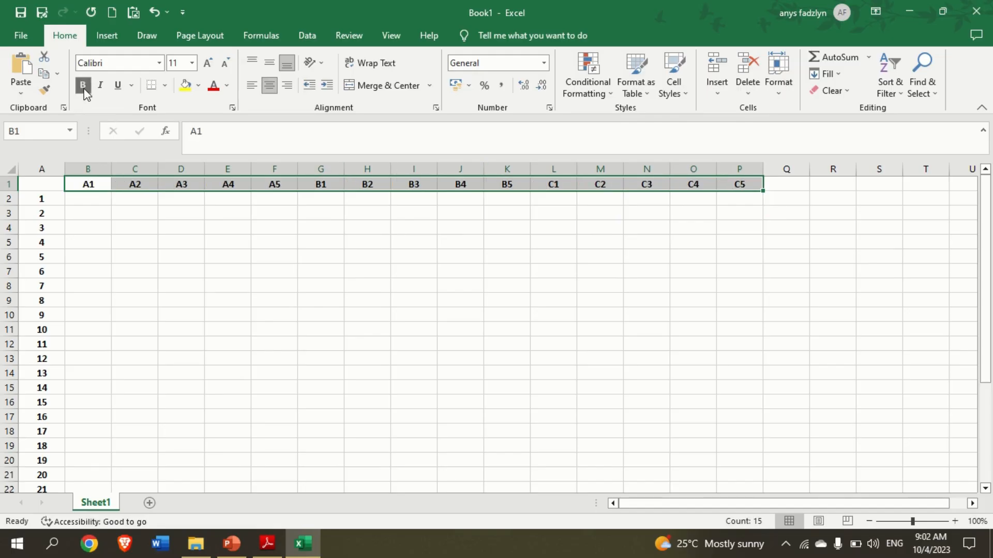
{"action": "left_click", "coordinate": [164, 234]}
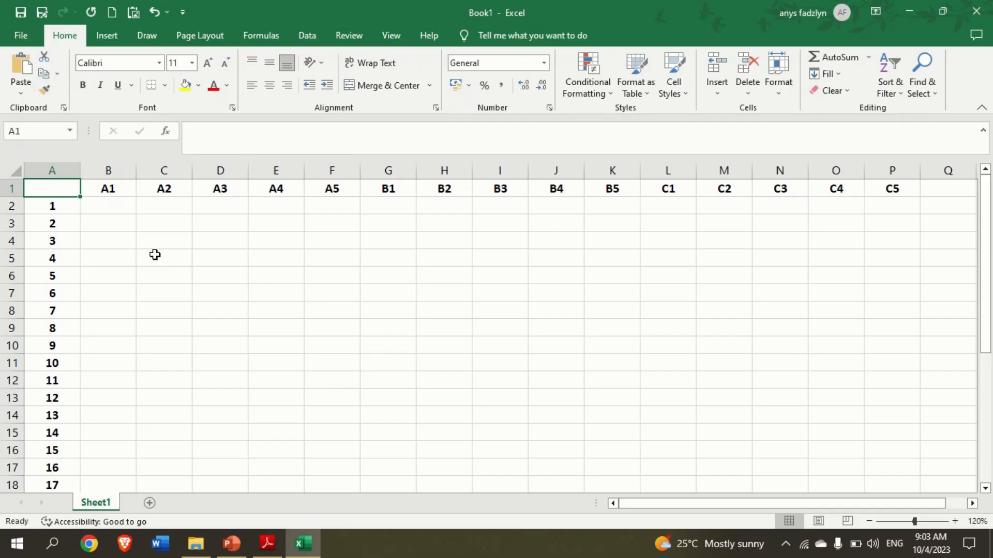
Step: Apply all borders to the table range A1:O31
{"action": "left_click_drag", "start_coordinate": [57, 189], "coordinate": [846, 458]}
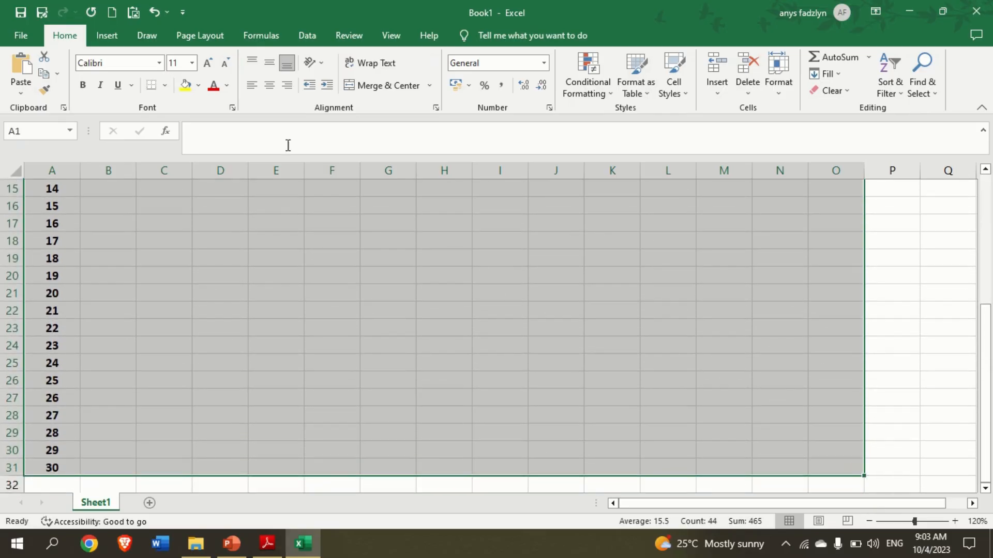
{"action": "left_click", "coordinate": [165, 85]}
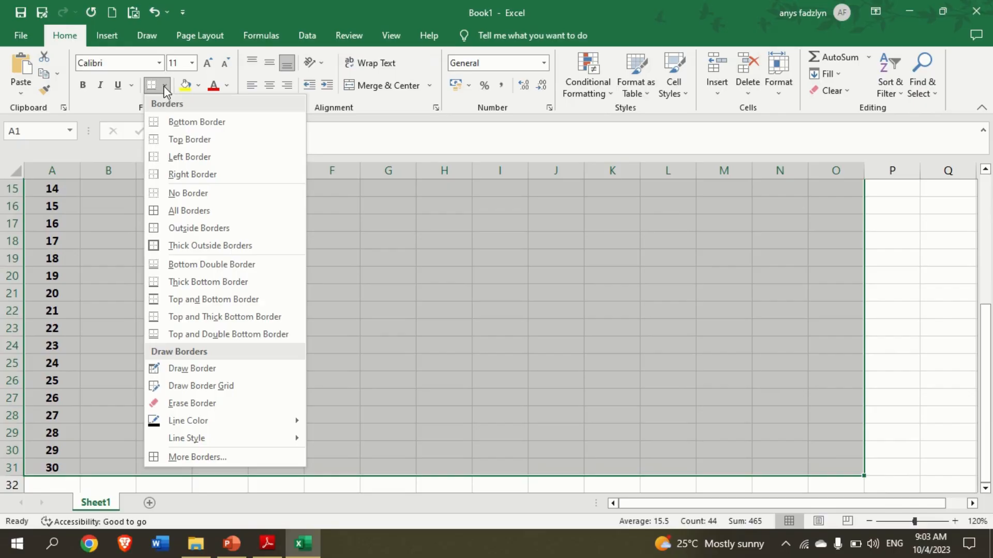
{"action": "left_click", "coordinate": [189, 211]}
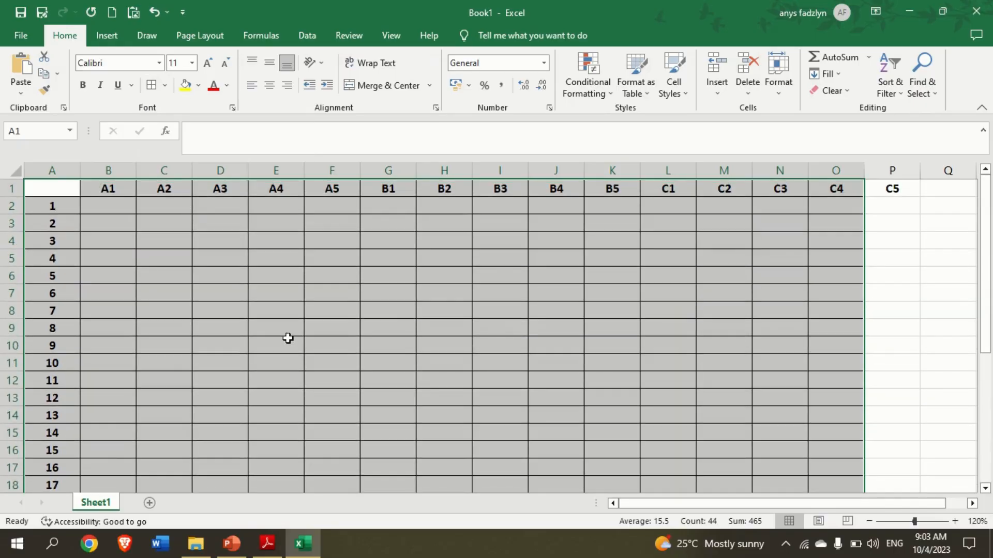
{"action": "left_click", "coordinate": [548, 322]}
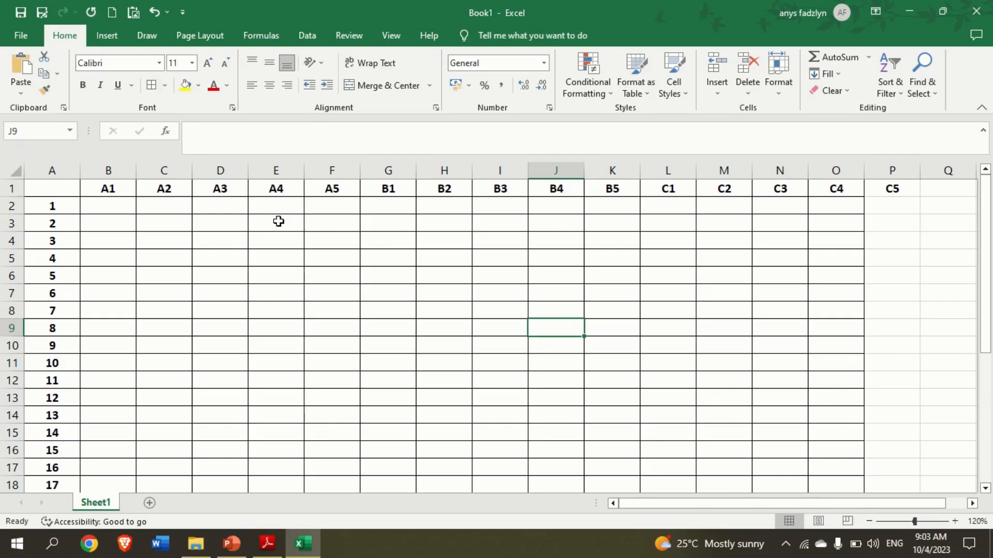
Step: Fill the section A columns, B1:F31, with yellow
{"action": "left_click_drag", "start_coordinate": [112, 190], "coordinate": [345, 438]}
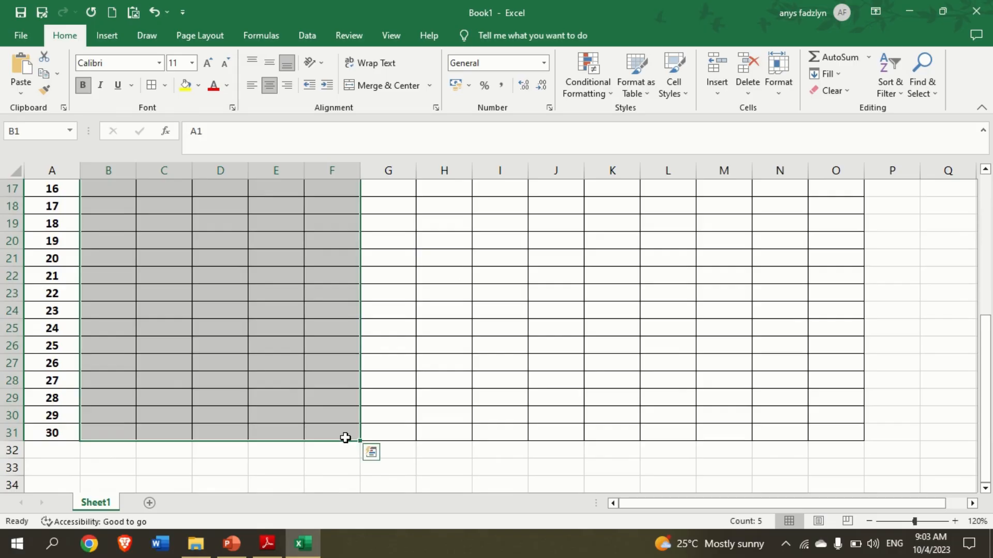
{"action": "left_click", "coordinate": [199, 85]}
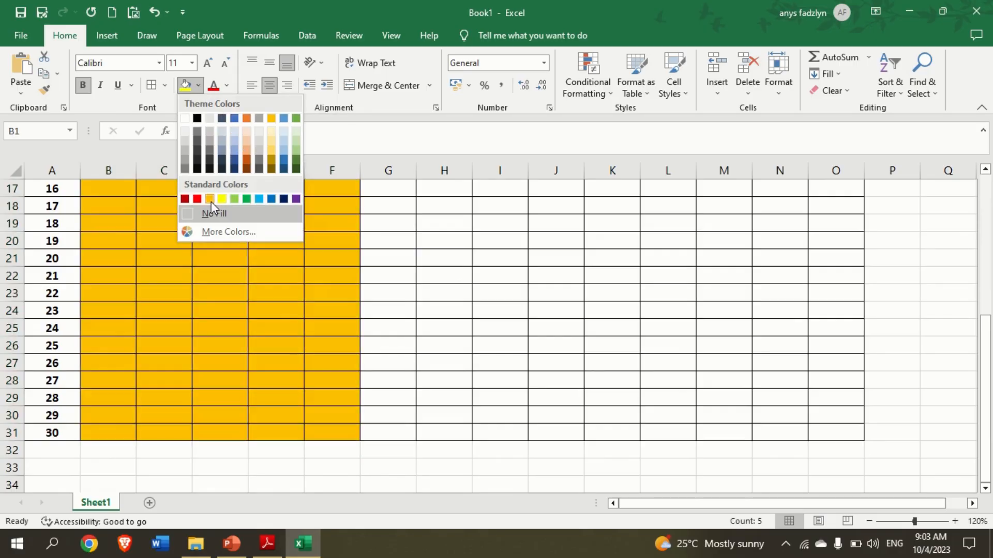
{"action": "left_click", "coordinate": [223, 200]}
Step: Fill the section B columns, G1:K31, with light blue
{"action": "scroll", "coordinate": [232, 211], "scroll_direction": "up", "scroll_amount": 5}
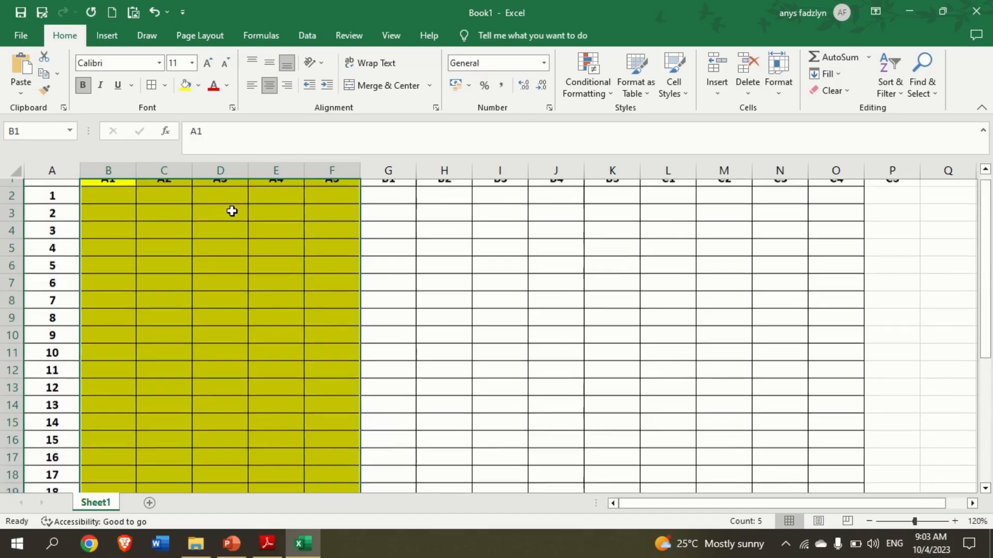
{"action": "scroll", "coordinate": [231, 211], "scroll_direction": "up", "scroll_amount": 1}
{"action": "left_click_drag", "start_coordinate": [376, 191], "coordinate": [594, 460]}
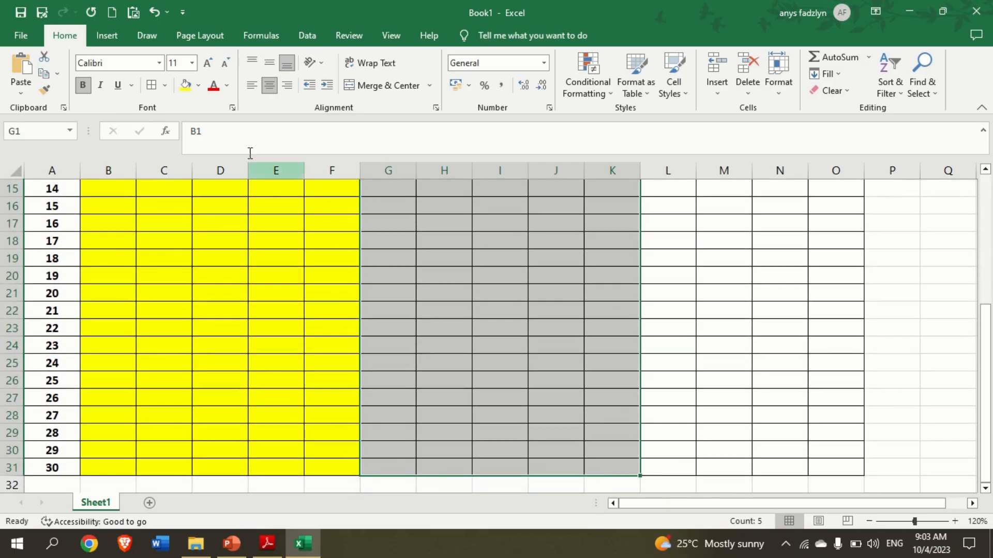
{"action": "left_click", "coordinate": [202, 87]}
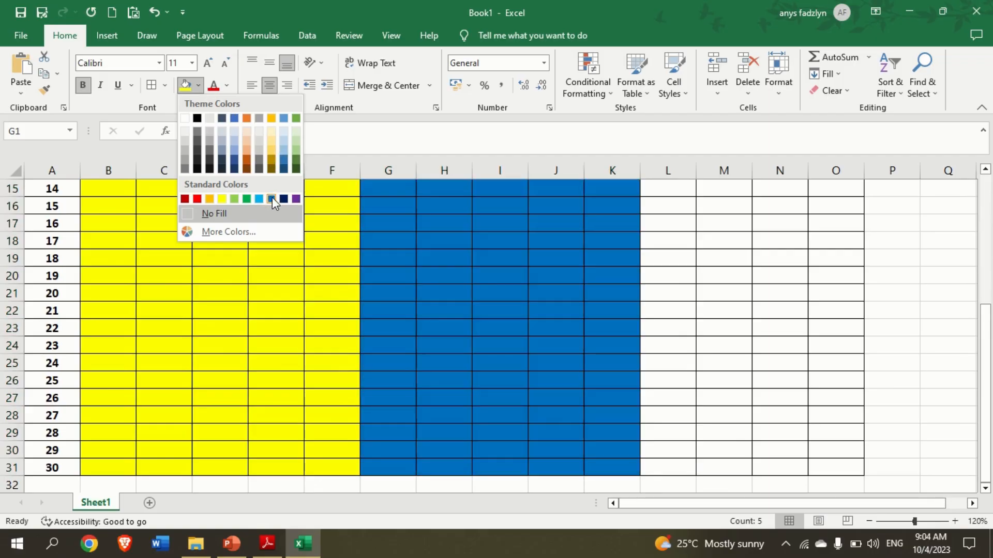
{"action": "left_click", "coordinate": [258, 198]}
Step: Fill the section C columns, L1:P31, with magenta from the extended colour palette and apply all borders to them
{"action": "scroll", "coordinate": [257, 197], "scroll_direction": "up", "scroll_amount": 5}
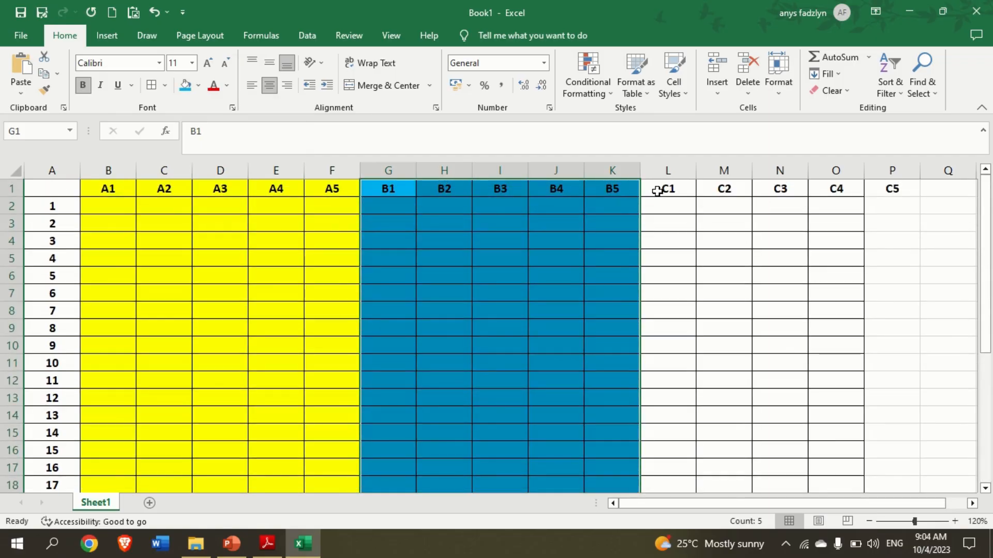
{"action": "left_click_drag", "start_coordinate": [657, 191], "coordinate": [902, 463]}
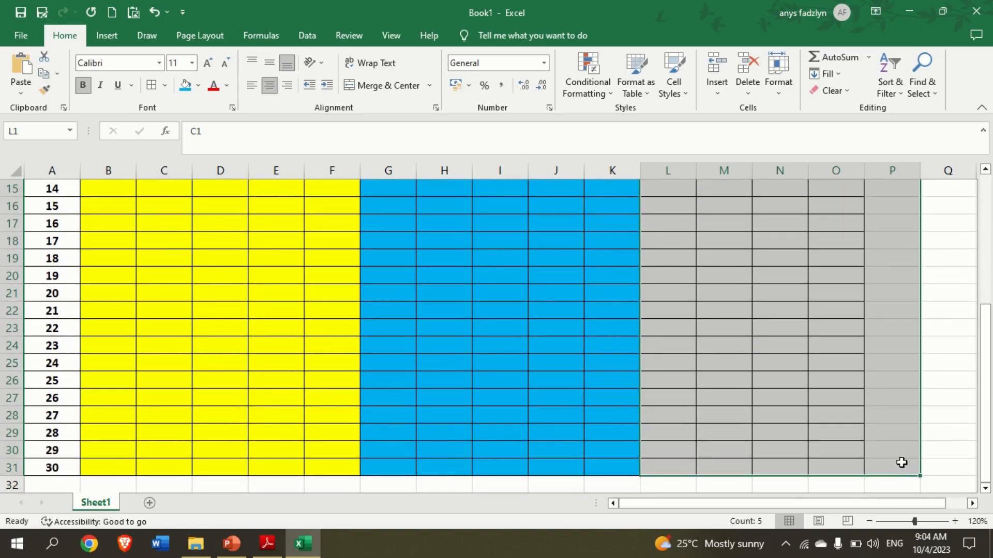
{"action": "left_click", "coordinate": [199, 85]}
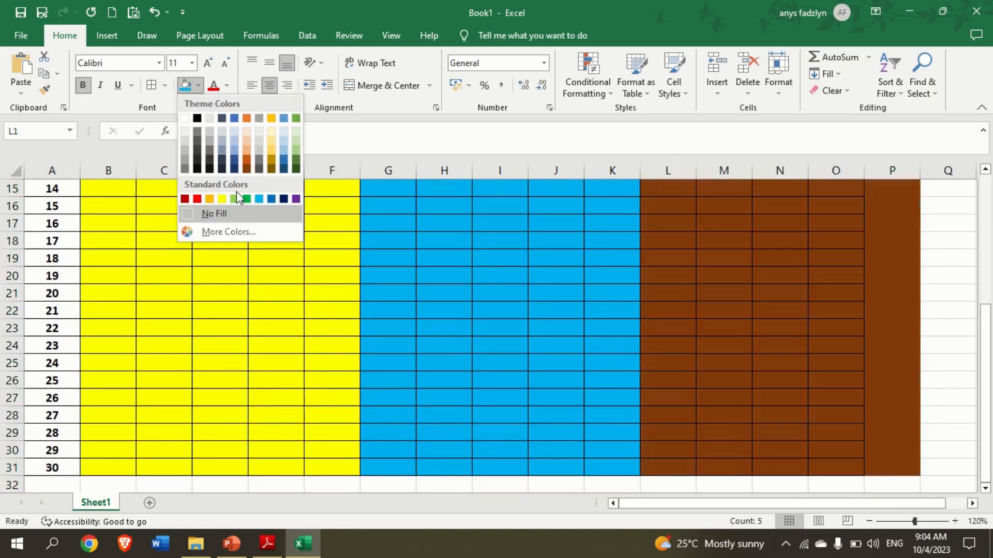
{"action": "left_click", "coordinate": [228, 233]}
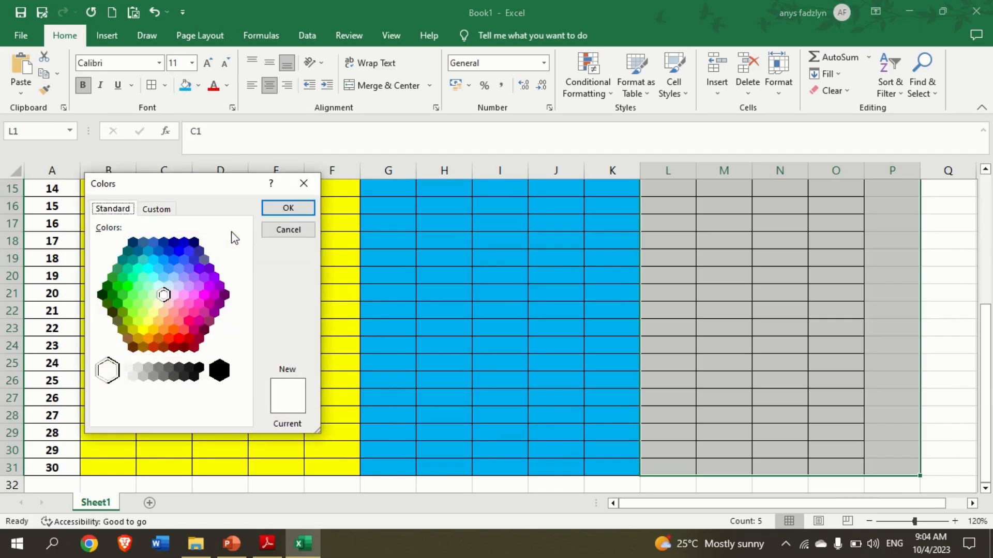
{"action": "left_click", "coordinate": [203, 299]}
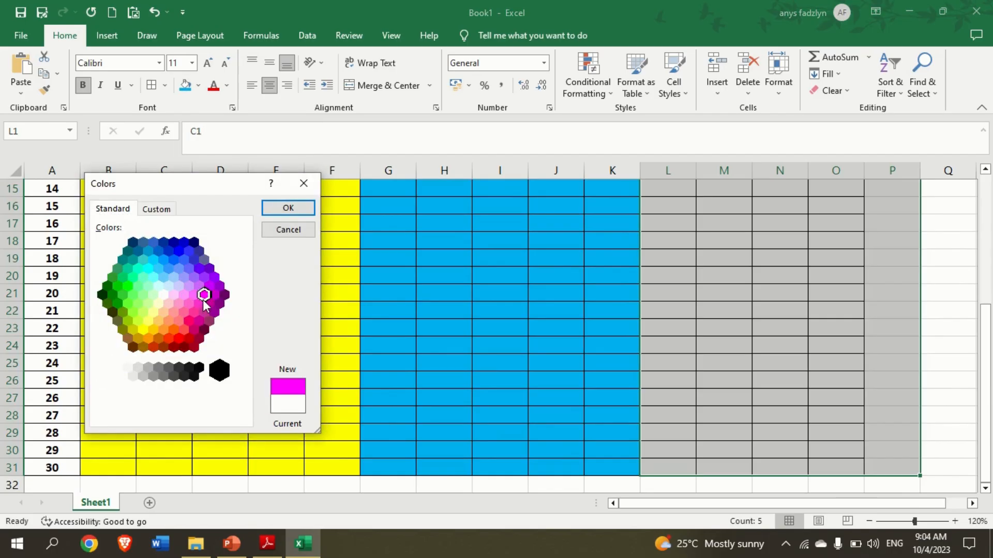
{"action": "left_click", "coordinate": [275, 209]}
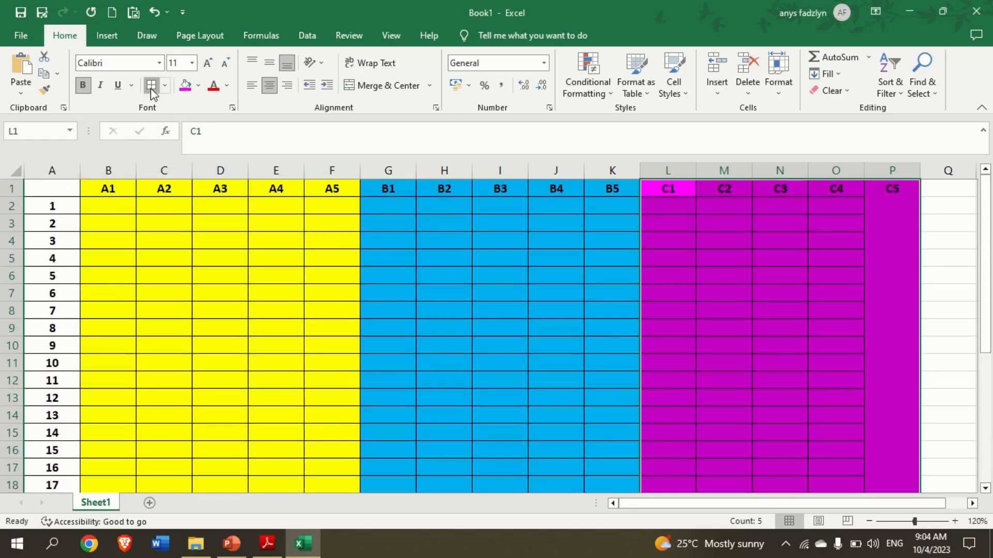
{"action": "left_click", "coordinate": [802, 309]}
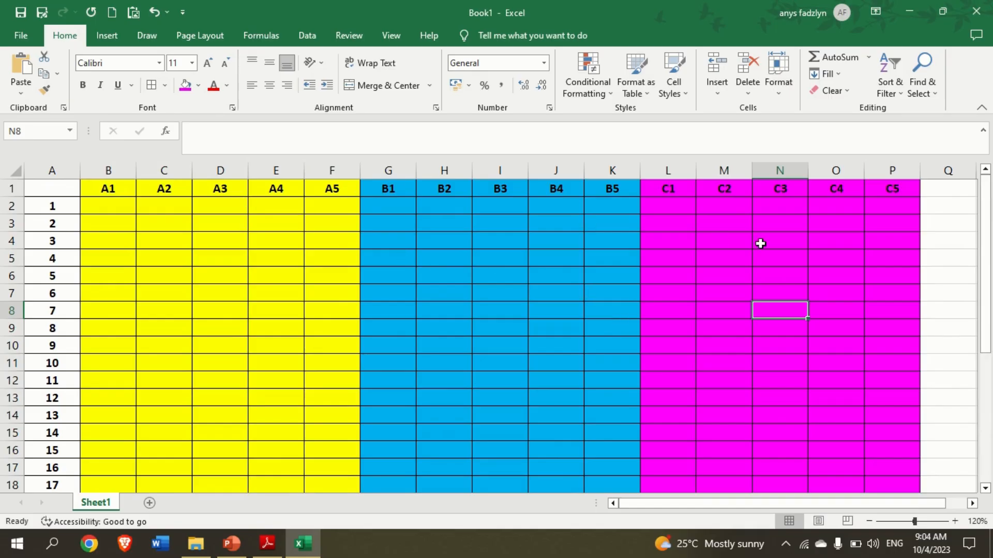
Step: Switch to the questionnaire in Word and number the Bangsa A1 answer options 1 to 4, from Melayu to Lain-lain
{"action": "left_click", "coordinate": [110, 209]}
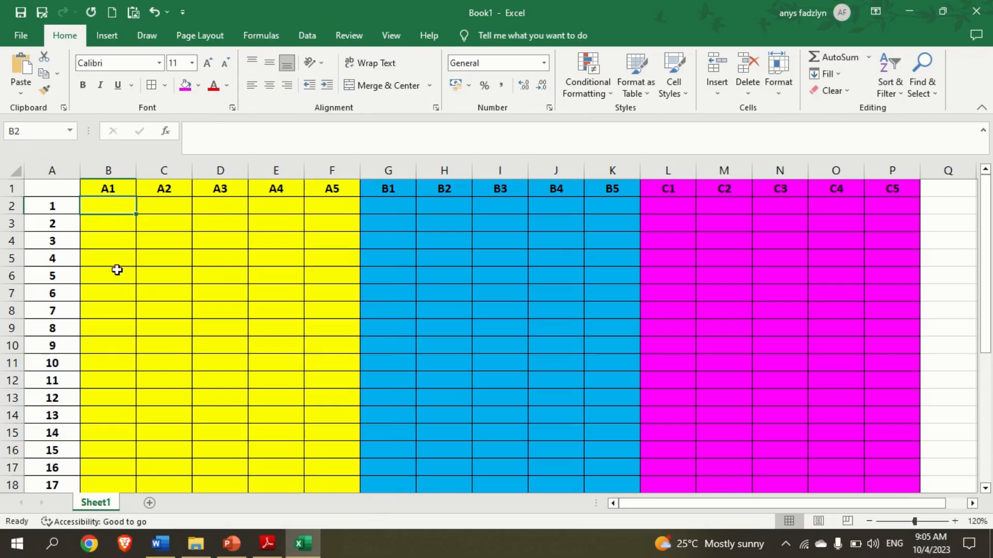
{"action": "left_click", "coordinate": [161, 543]}
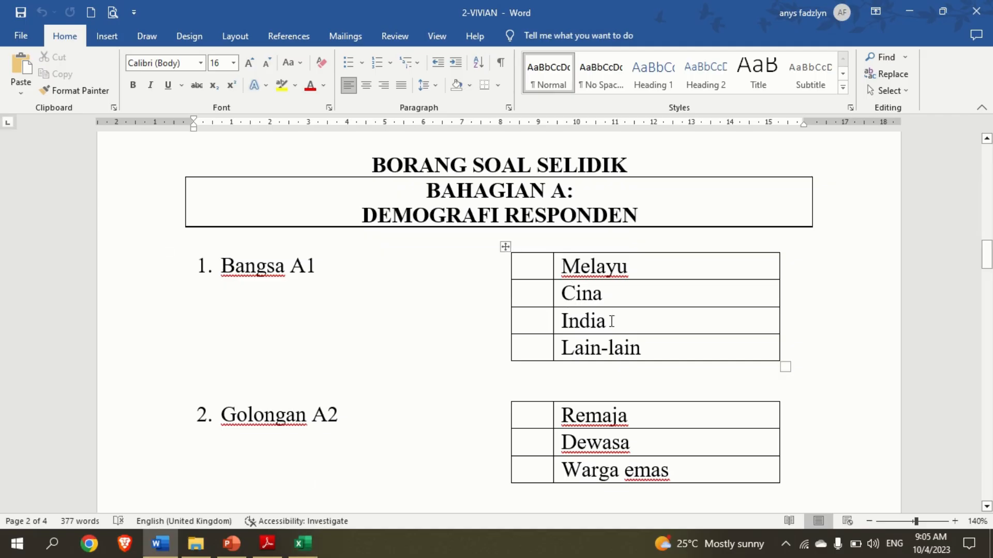
{"action": "left_click", "coordinate": [540, 272]}
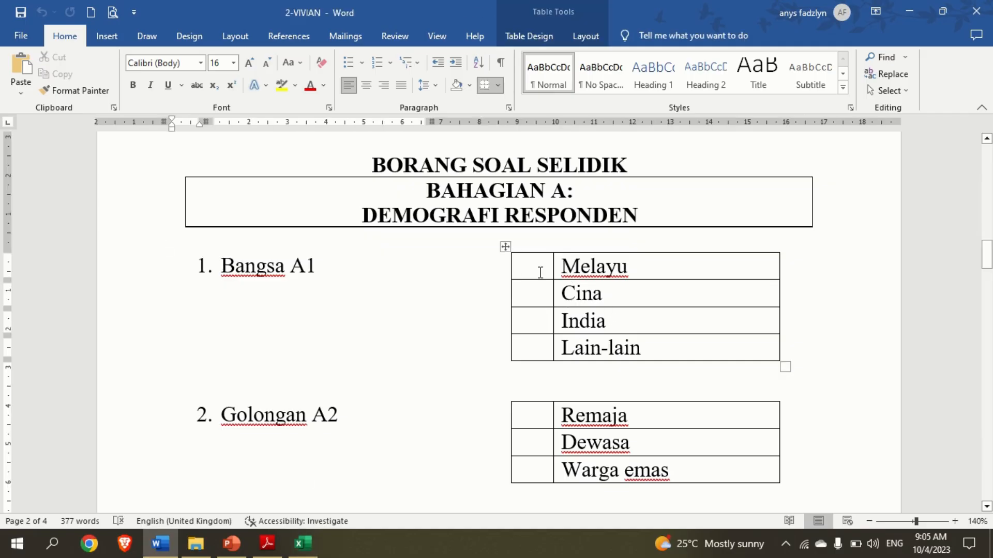
{"action": "type", "text": "1"}
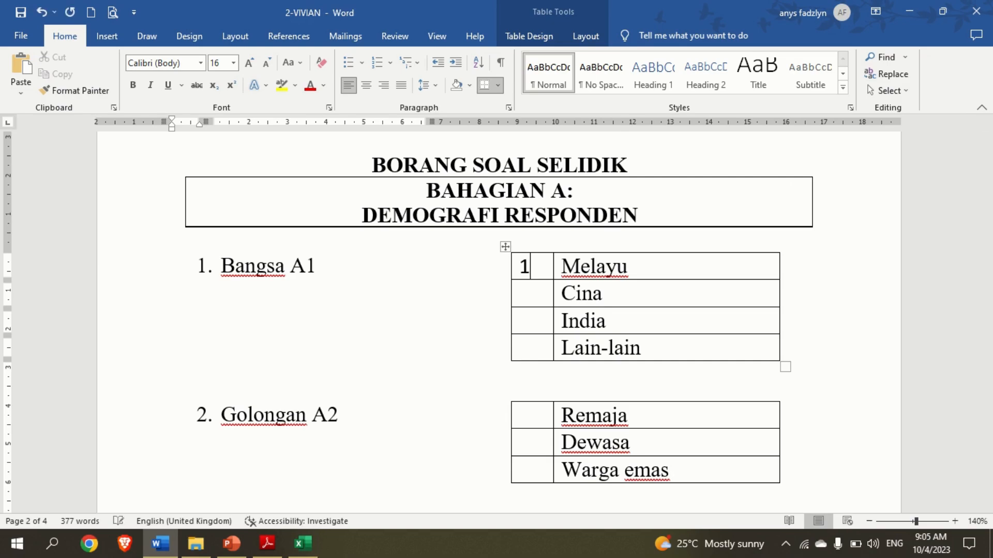
{"action": "key", "text": "Down"}
{"action": "type", "text": "2"}
{"action": "key", "text": "Down"}
{"action": "type", "text": "34"}
{"action": "key", "text": "Down"}
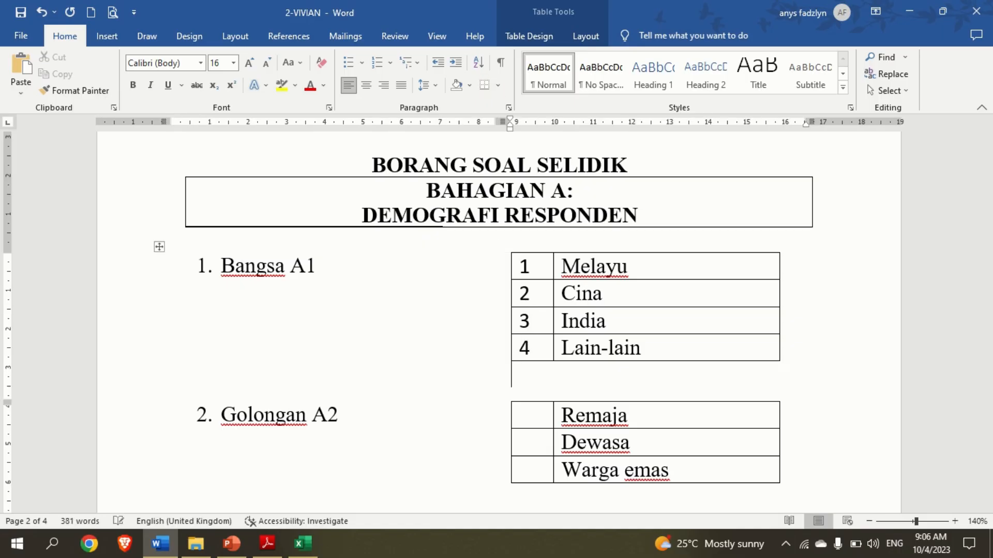
{"action": "left_click", "coordinate": [706, 272]}
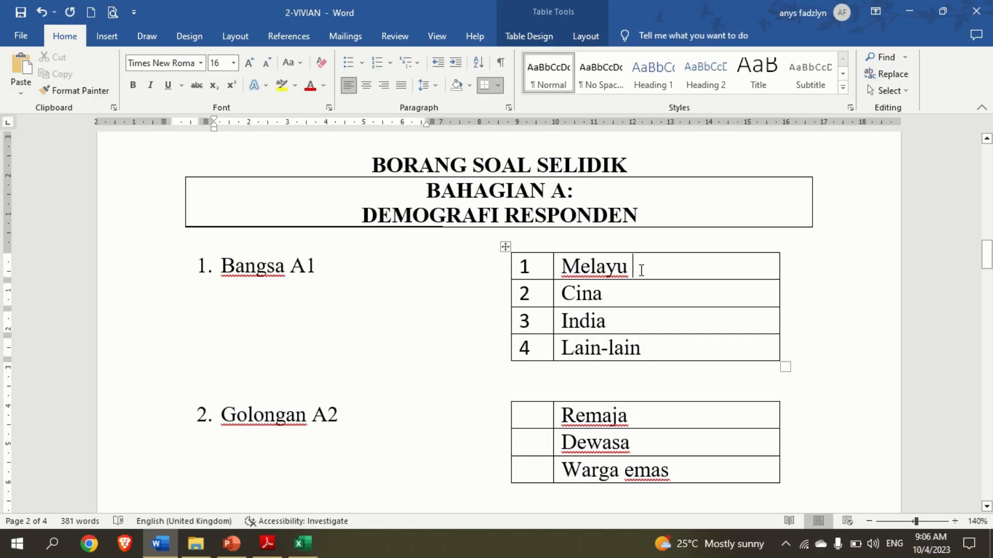
Step: Switch to the Excel table and enter the A1 codes 1, 3 and 2 for respondents 1 to 3 in B2:B4
{"action": "mouse_move", "coordinate": [318, 547]}
{"action": "left_click", "coordinate": [303, 544]}
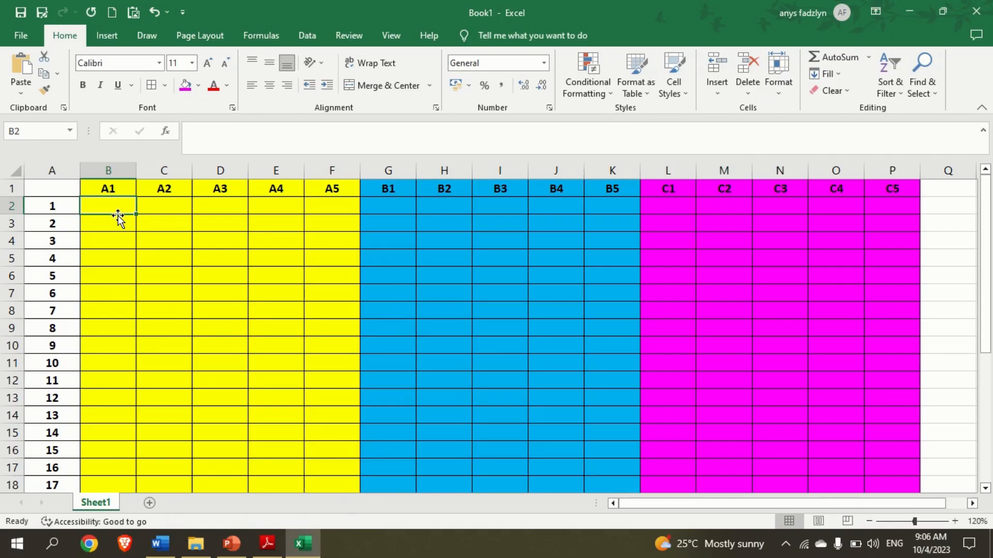
{"action": "type", "text": "1"}
{"action": "key", "text": "Return"}
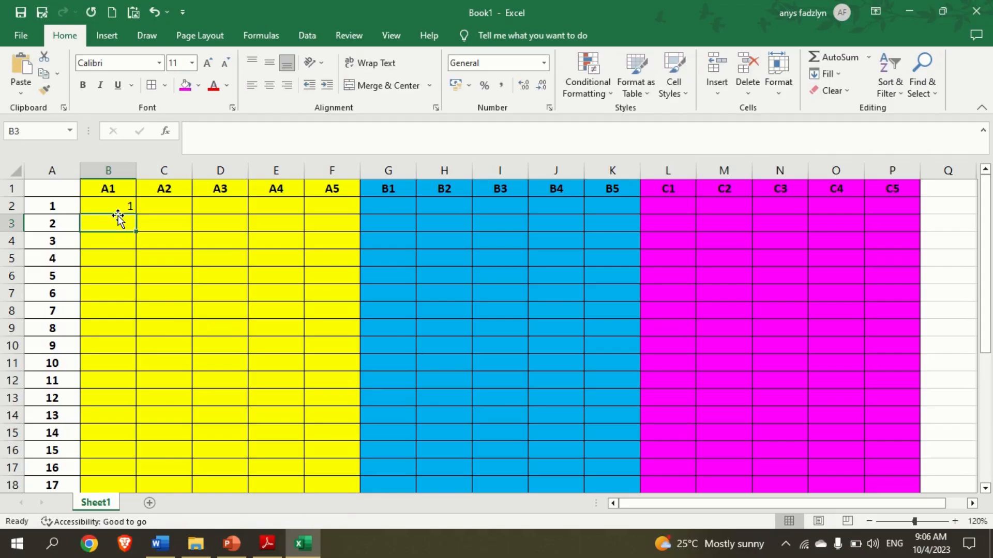
{"action": "key", "text": "Return"}
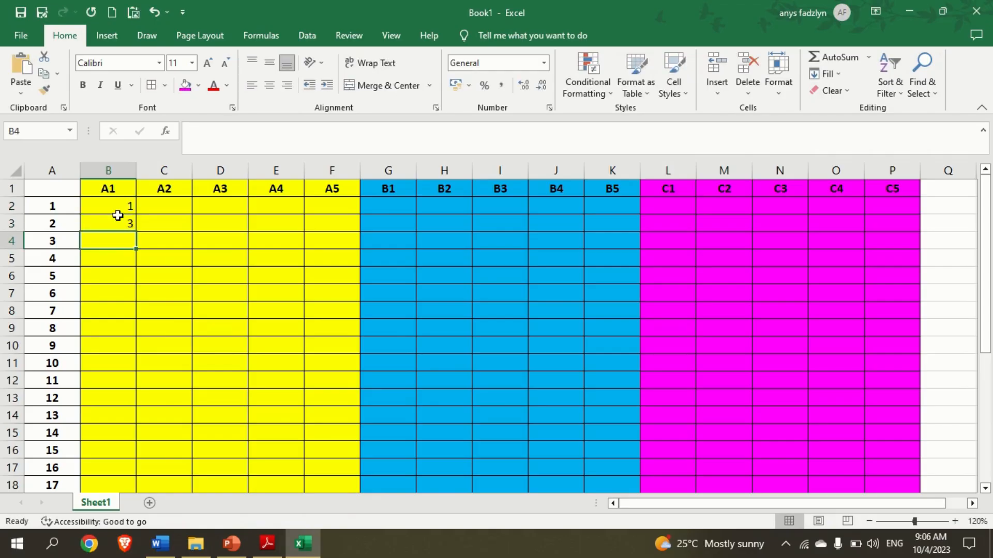
{"action": "type", "text": "2"}
{"action": "key", "text": "Return"}
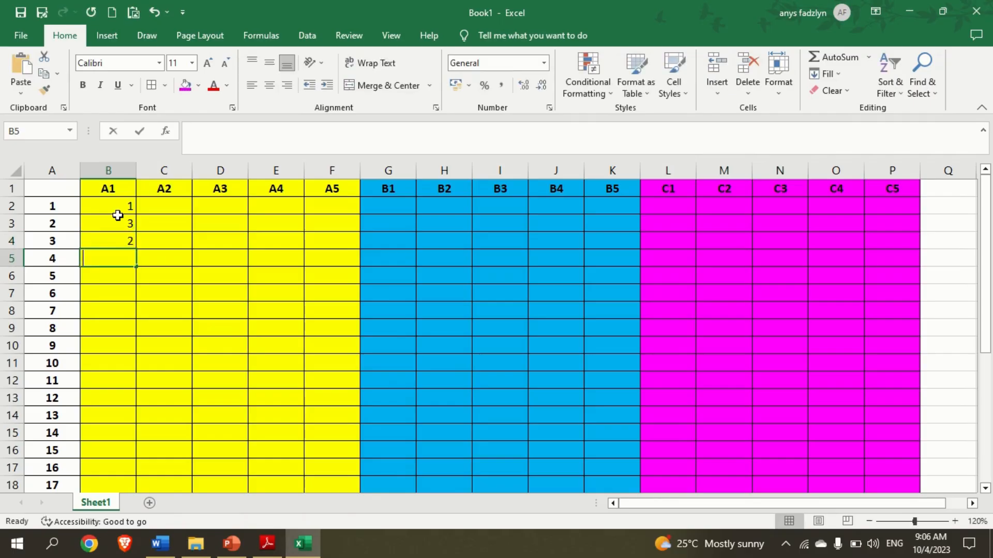
{"action": "type", "text": "21"}
{"action": "key", "text": "BackSpace"}
{"action": "key", "text": "BackSpace"}
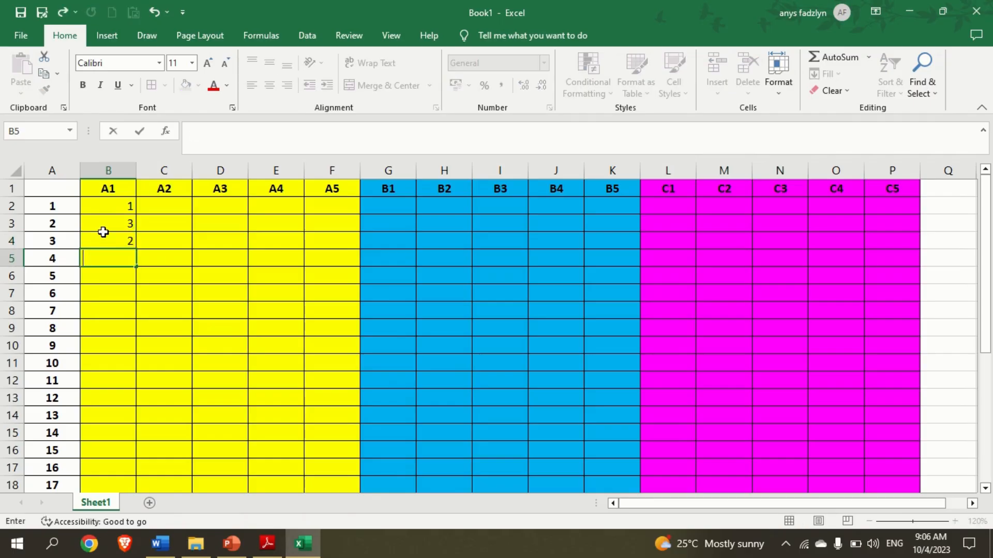
{"action": "scroll", "coordinate": [89, 310], "scroll_direction": "down", "scroll_amount": 6}
{"action": "scroll", "coordinate": [77, 393], "scroll_direction": "up", "scroll_amount": 6}
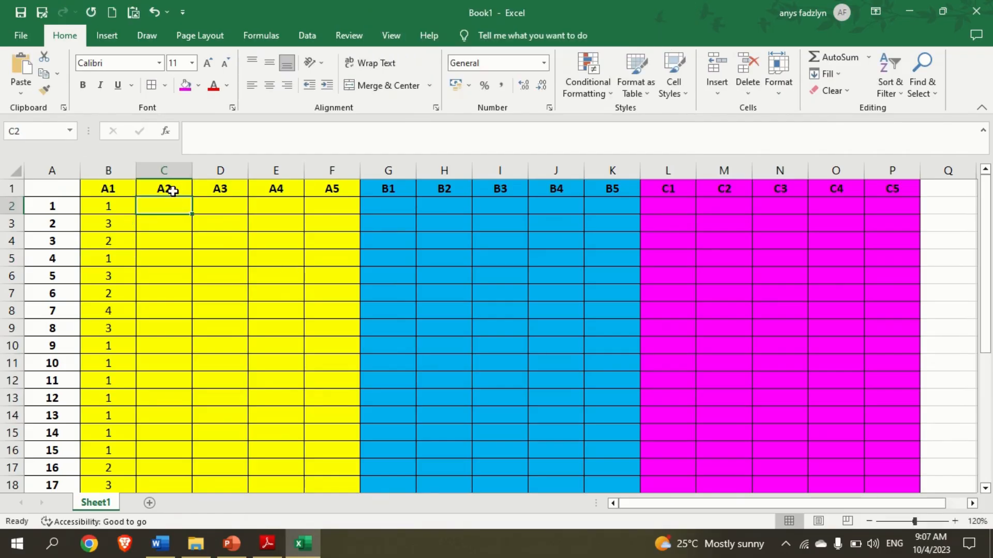
Step: Switch to the Word questionnaire and number the Golongan A2 options Remaja, Dewasa and Warga emas 1 to 3
{"action": "left_click", "coordinate": [160, 543]}
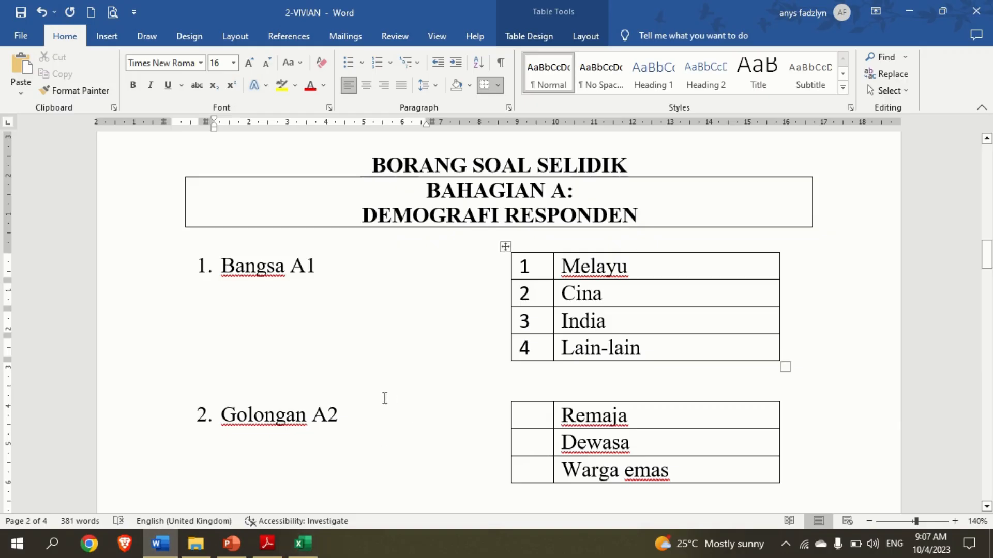
{"action": "scroll", "coordinate": [384, 398], "scroll_direction": "down", "scroll_amount": 1}
{"action": "left_click", "coordinate": [547, 372]}
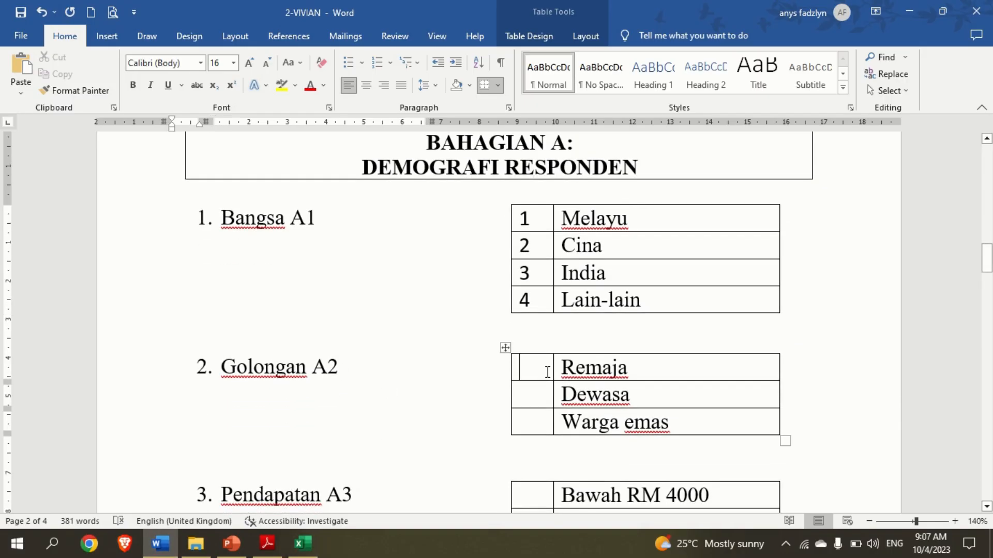
{"action": "type", "text": "1"}
{"action": "key", "text": "Down"}
{"action": "type", "text": "2"}
{"action": "key", "text": "Down"}
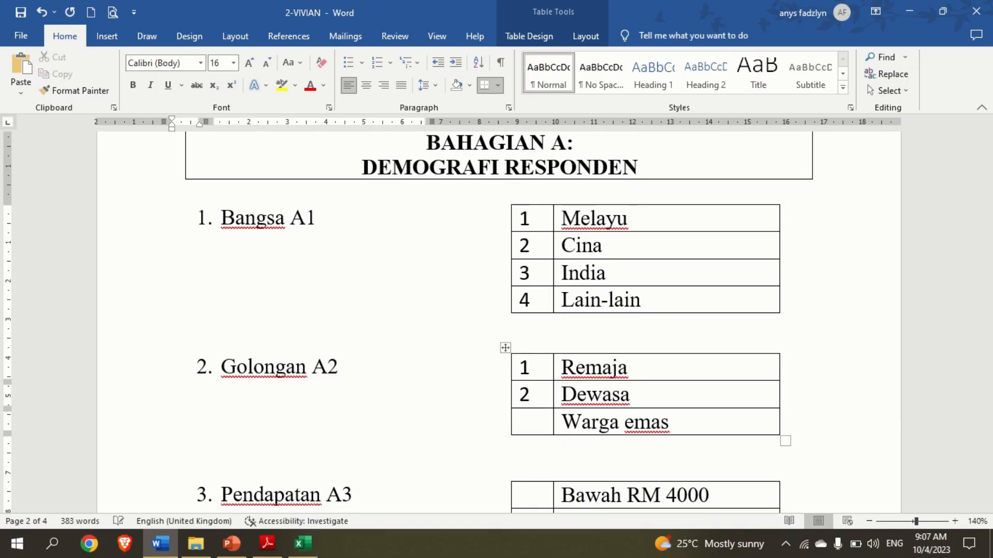
{"action": "type", "text": "3"}
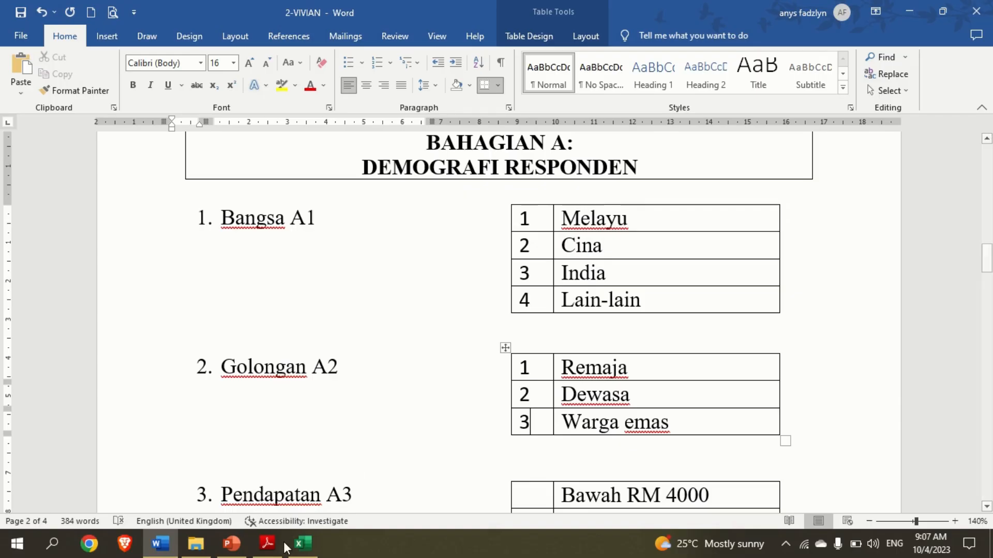
Step: Switch to the Excel table and enter the A2 codes 1 and 3 for respondents 1 and 2 in C2:C3
{"action": "left_click", "coordinate": [302, 544]}
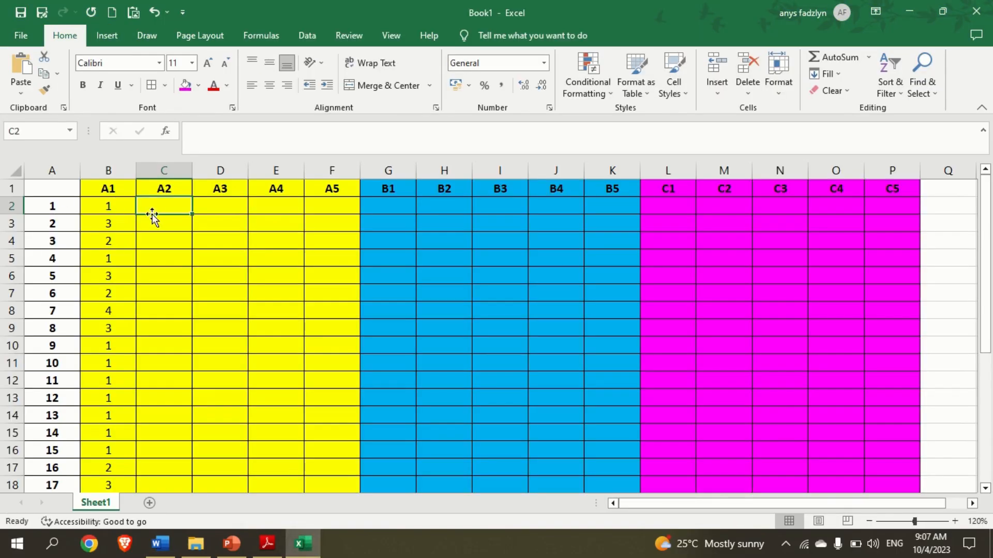
{"action": "left_click", "coordinate": [160, 544]}
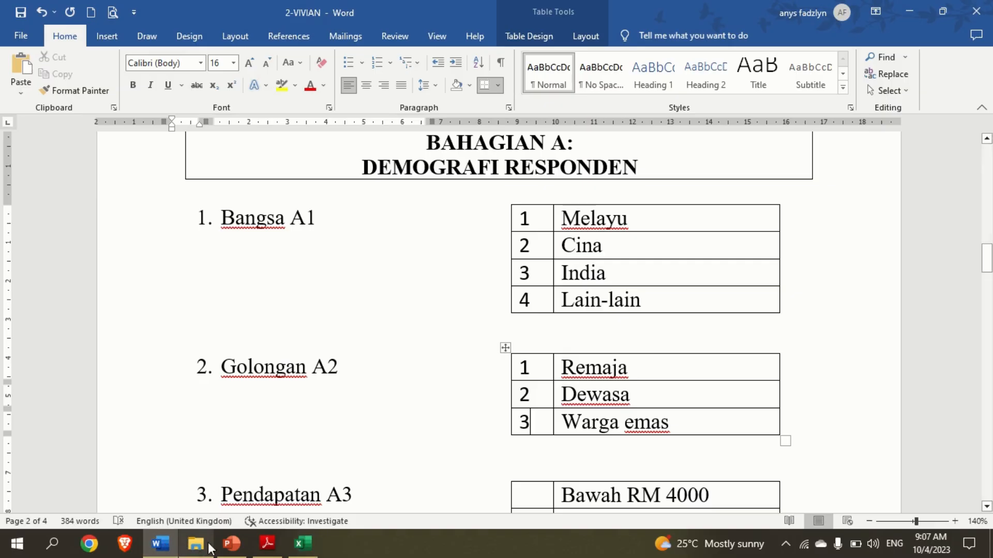
{"action": "left_click", "coordinate": [298, 549]}
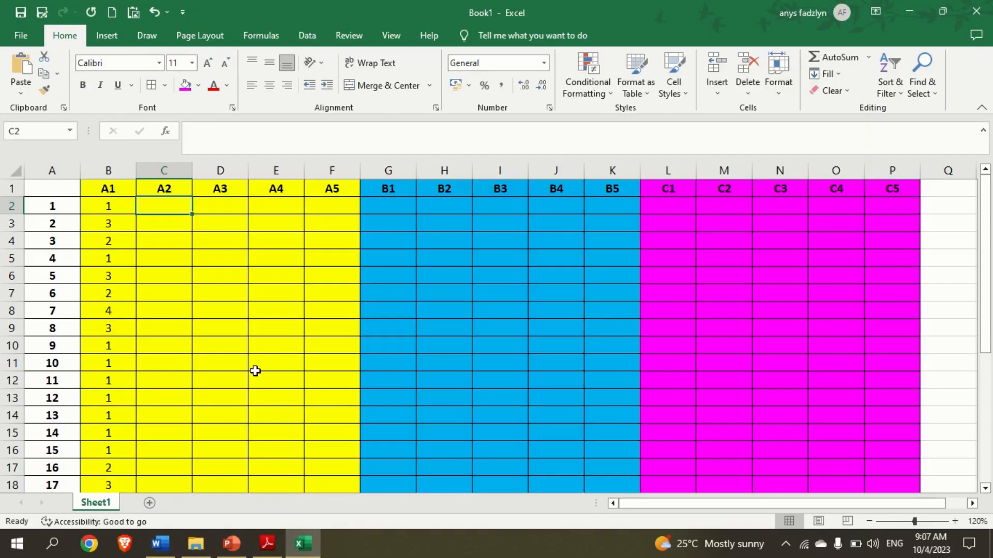
{"action": "type", "text": "1"}
{"action": "key", "text": "Return"}
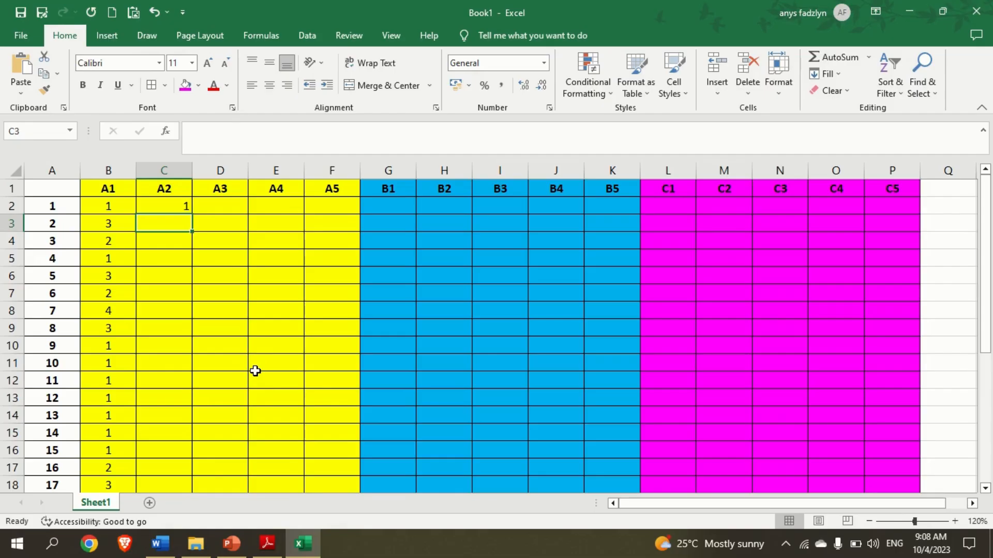
{"action": "type", "text": "3"}
{"action": "key", "text": "Return"}
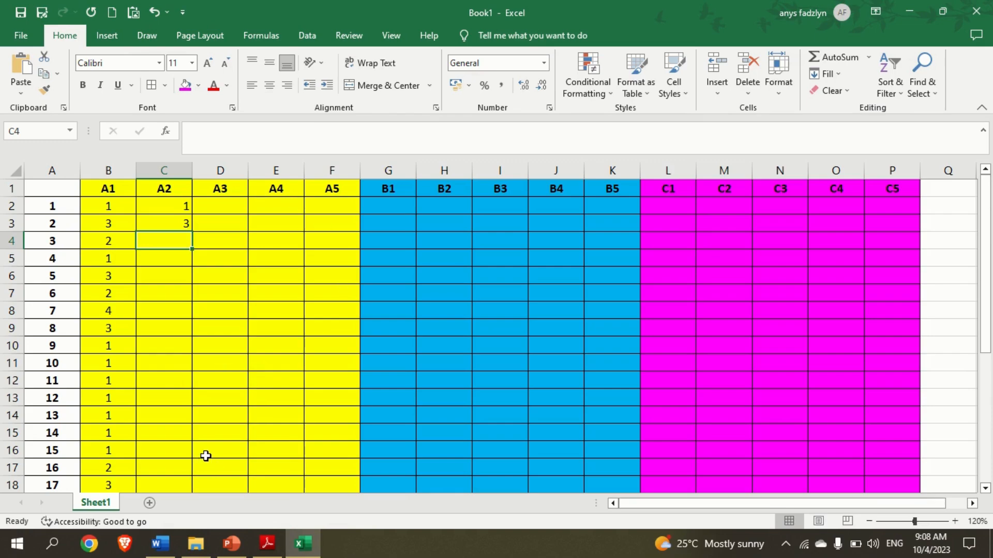
Step: Switch to the Word questionnaire and number the four Pendapatan A3 income ranges 1 to 4
{"action": "left_click", "coordinate": [160, 543]}
{"action": "scroll", "coordinate": [317, 465], "scroll_direction": "down", "scroll_amount": 3}
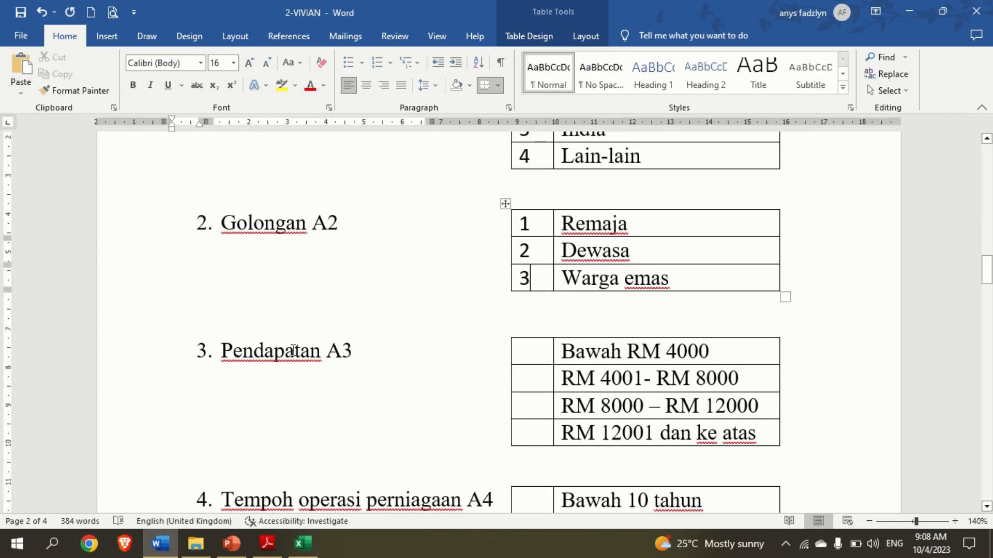
{"action": "left_click", "coordinate": [541, 358]}
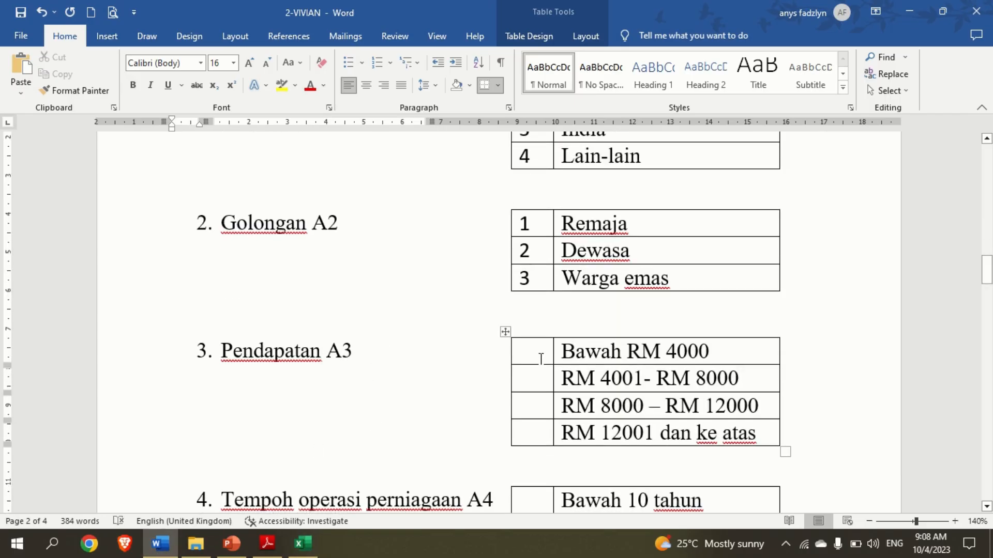
{"action": "type", "text": "1"}
{"action": "key", "text": "Down"}
{"action": "type", "text": "2"}
{"action": "key", "text": "Down"}
{"action": "type", "text": "3"}
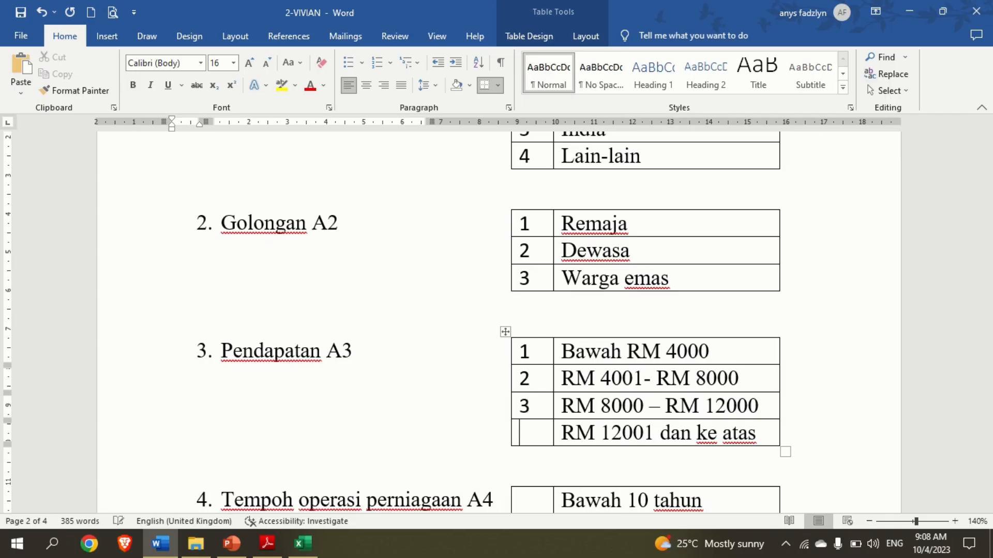
{"action": "key", "text": "Down"}
{"action": "type", "text": "4"}
Step: Number the three Tempoh operasi perniagaan A4 options 1 to 3, from Bawah 10 tahun to 21 tahun ke atas
{"action": "scroll", "coordinate": [530, 344], "scroll_direction": "down", "scroll_amount": 3}
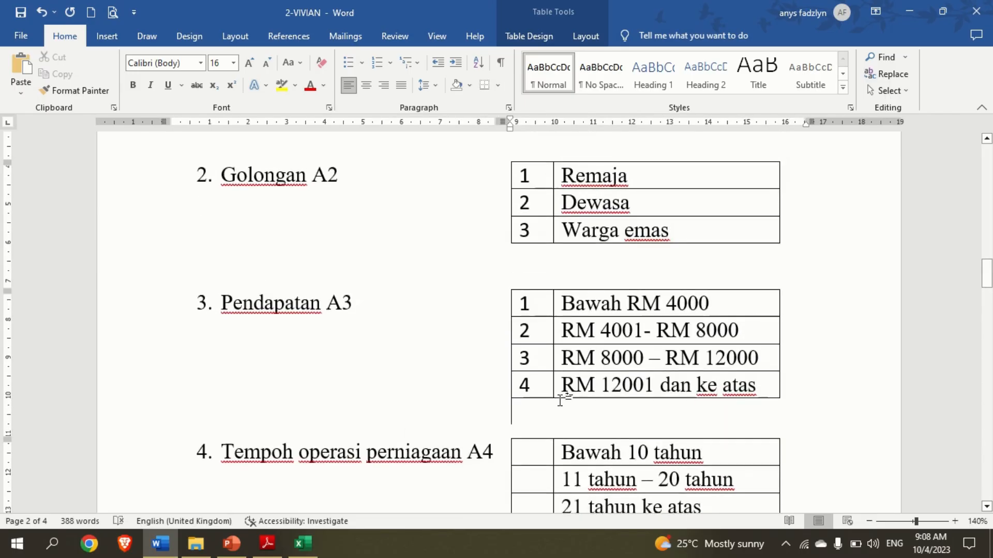
{"action": "left_click", "coordinate": [523, 309]}
{"action": "type", "text": "1"}
{"action": "key", "text": "Down"}
{"action": "type", "text": "2"}
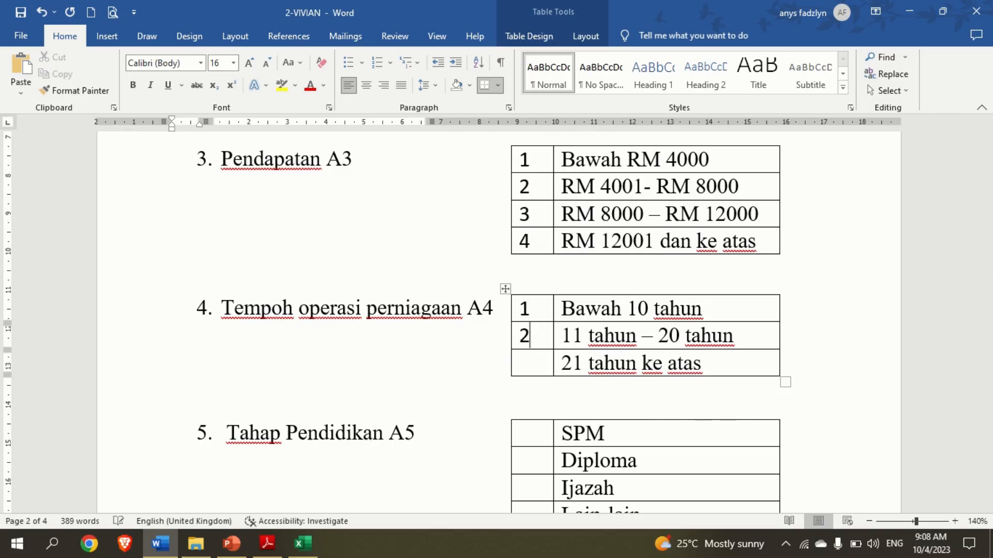
{"action": "key", "text": "Down"}
{"action": "type", "text": "3"}
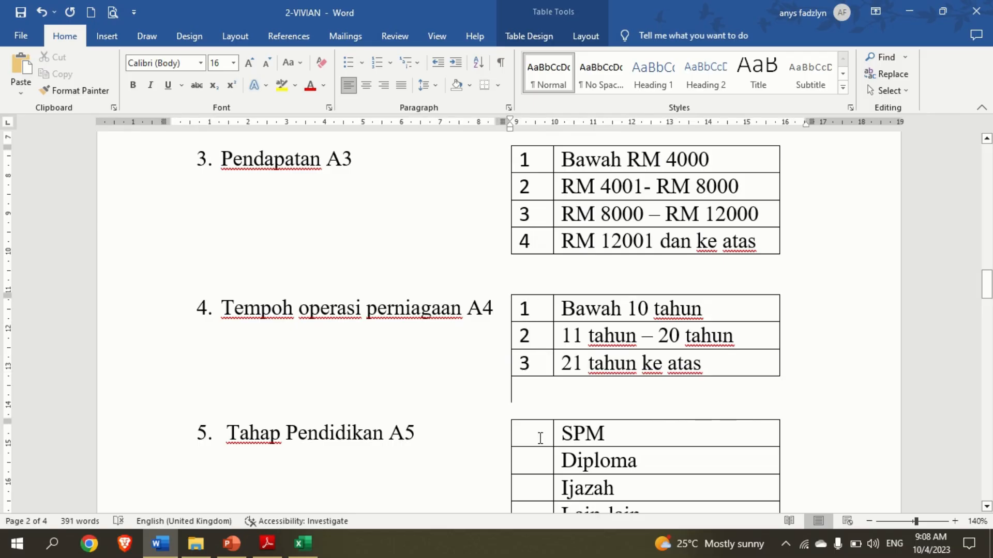
Step: Number the four Tahap Pendidikan A5 options 1 to 4, starting from SPM
{"action": "left_click", "coordinate": [540, 438]}
{"action": "type", "text": "1"}
{"action": "key", "text": "Down"}
{"action": "type", "text": "2"}
{"action": "key", "text": "Down"}
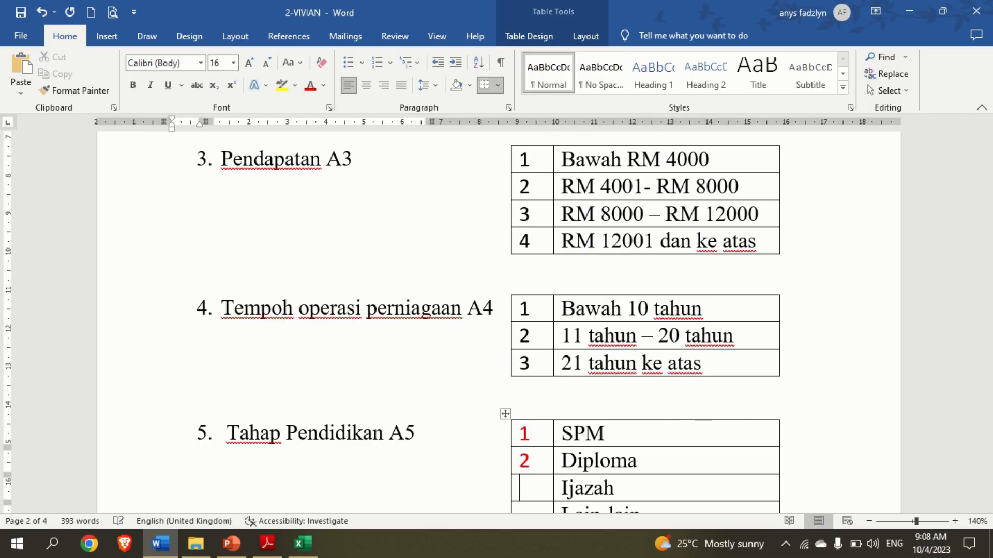
{"action": "type", "text": "3"}
{"action": "key", "text": "Down"}
{"action": "type", "text": "4"}
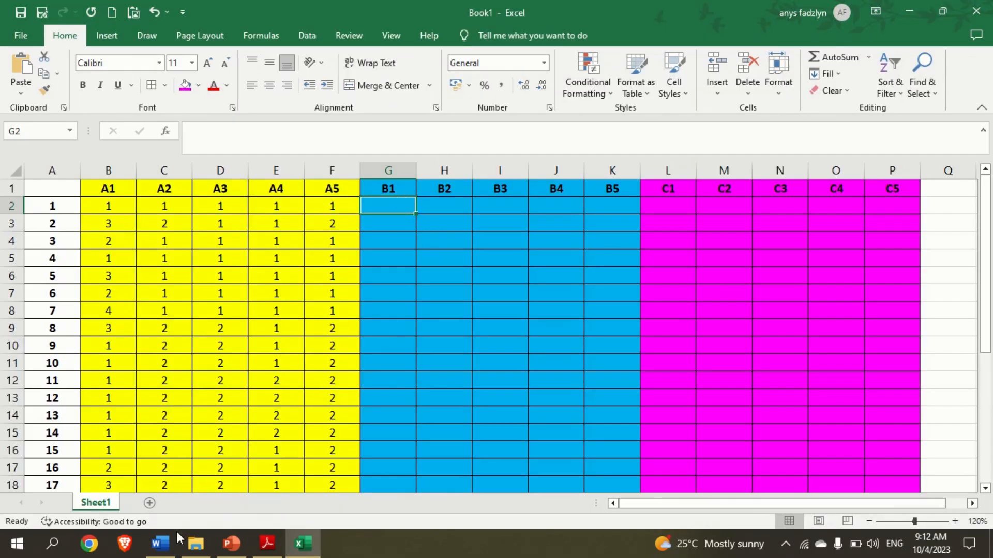
Step: Check the Section B agreement scale in the Word questionnaire, and enter B1 codes 4 and 3 for respondents 1 and 2 in Excel cells G2:G3
{"action": "left_click", "coordinate": [160, 544]}
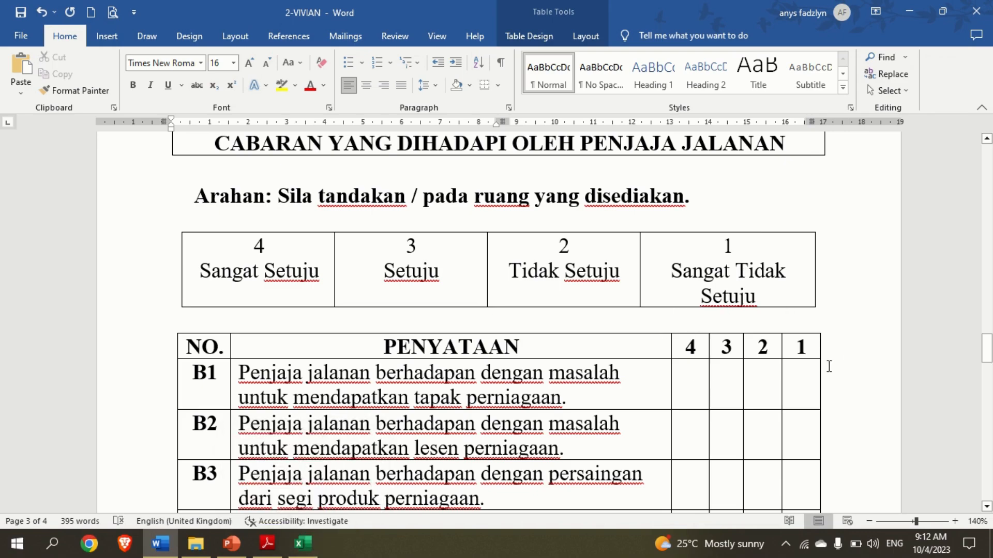
{"action": "left_click", "coordinate": [304, 544]}
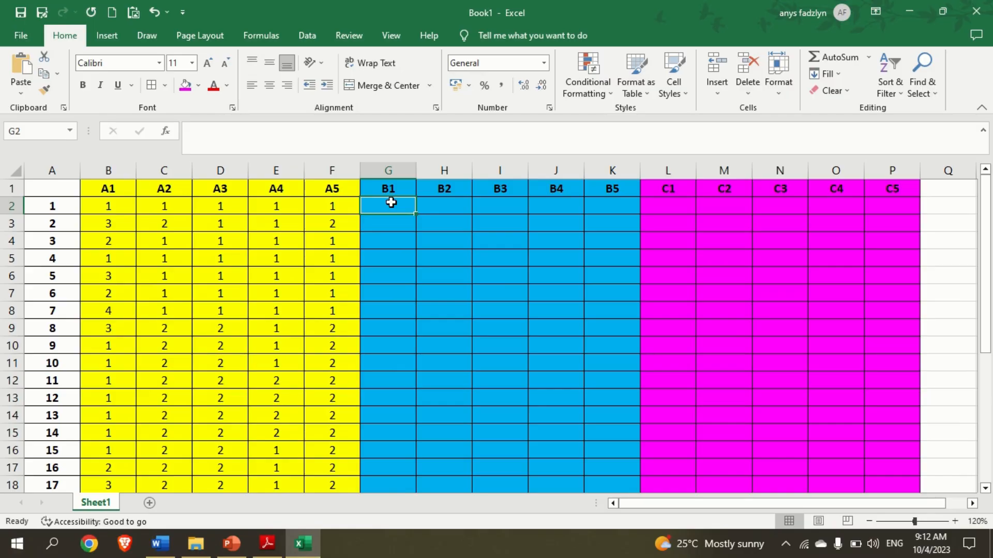
{"action": "type", "text": "4"}
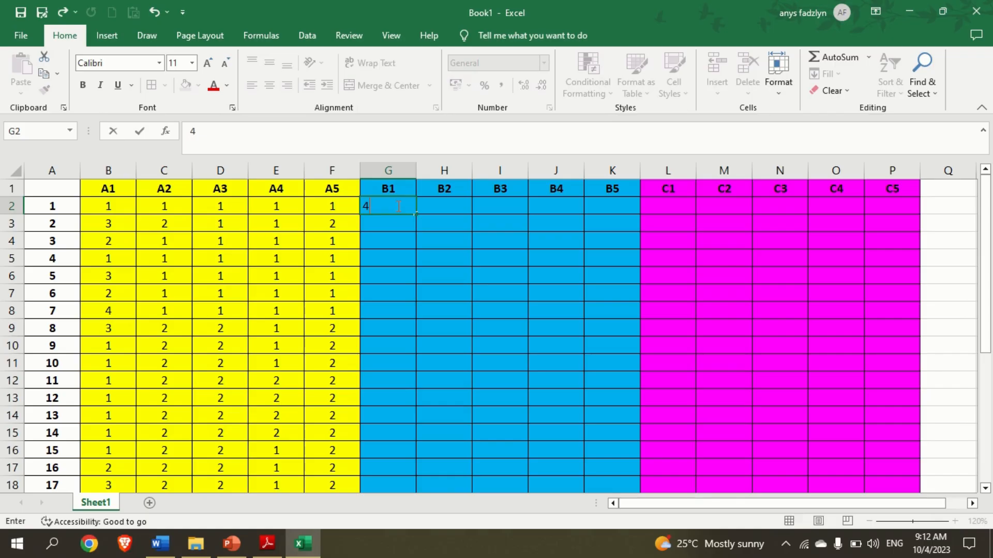
{"action": "key", "text": "Return"}
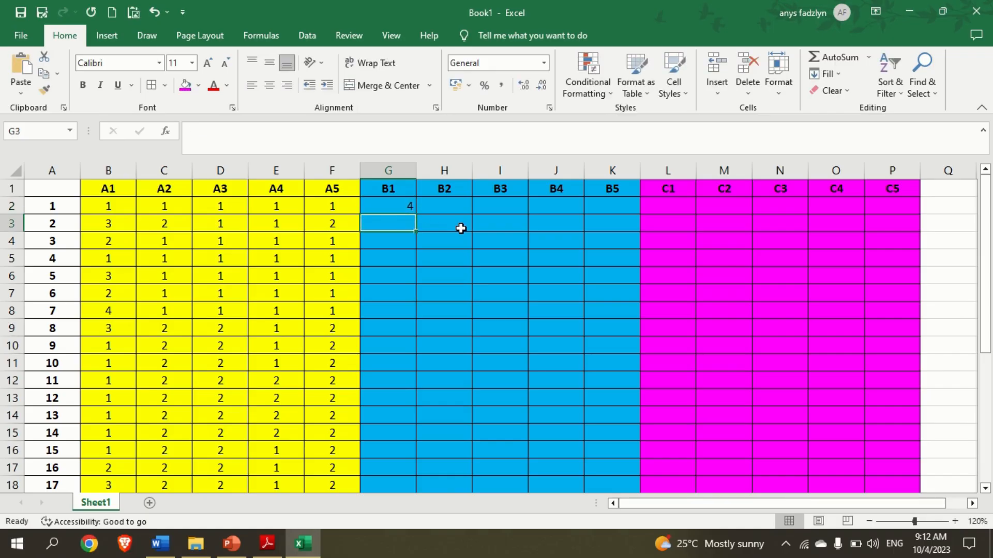
{"action": "type", "text": "3"}
{"action": "left_click", "coordinate": [427, 239]}
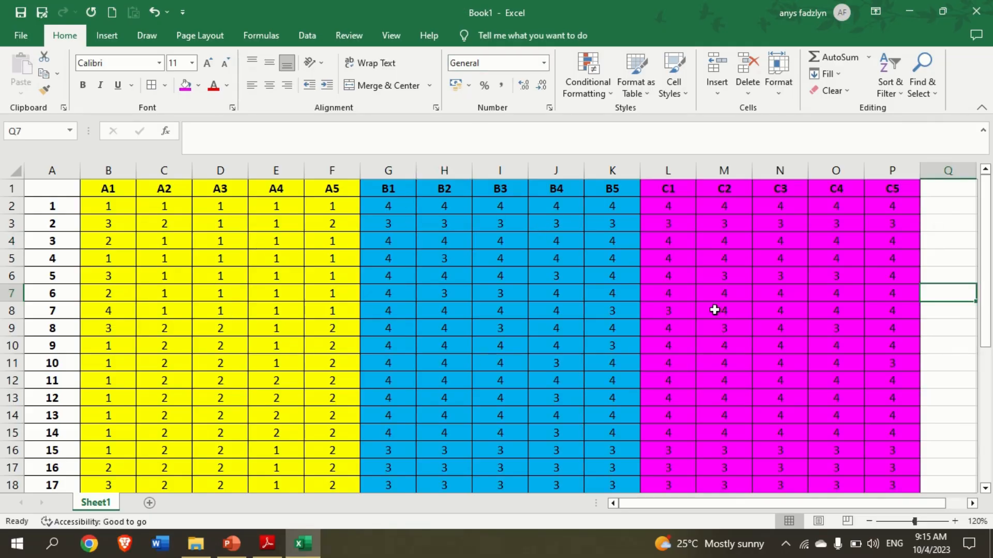
{"action": "scroll", "coordinate": [631, 256], "scroll_direction": "down", "scroll_amount": 4}
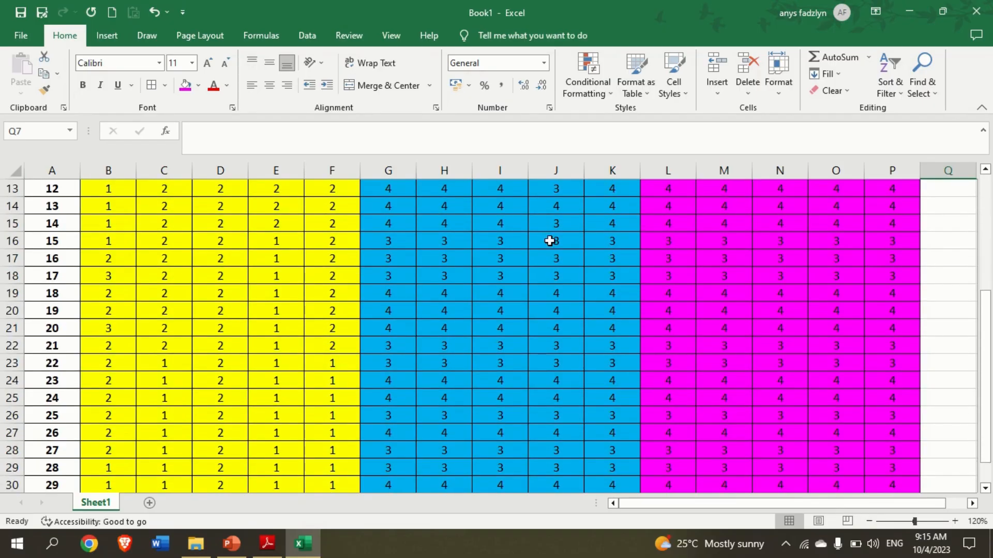
{"action": "scroll", "coordinate": [499, 257], "scroll_direction": "down", "scroll_amount": 1}
{"action": "scroll", "coordinate": [499, 257], "scroll_direction": "up", "scroll_amount": 5}
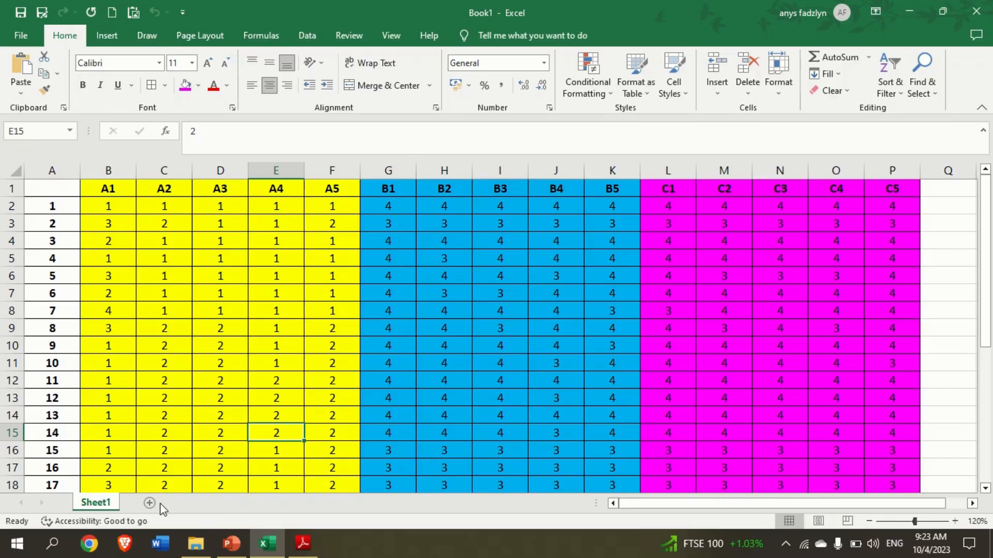
Step: Add a new worksheet and name it DATA BAHAGIAN A
{"action": "left_click", "coordinate": [155, 505]}
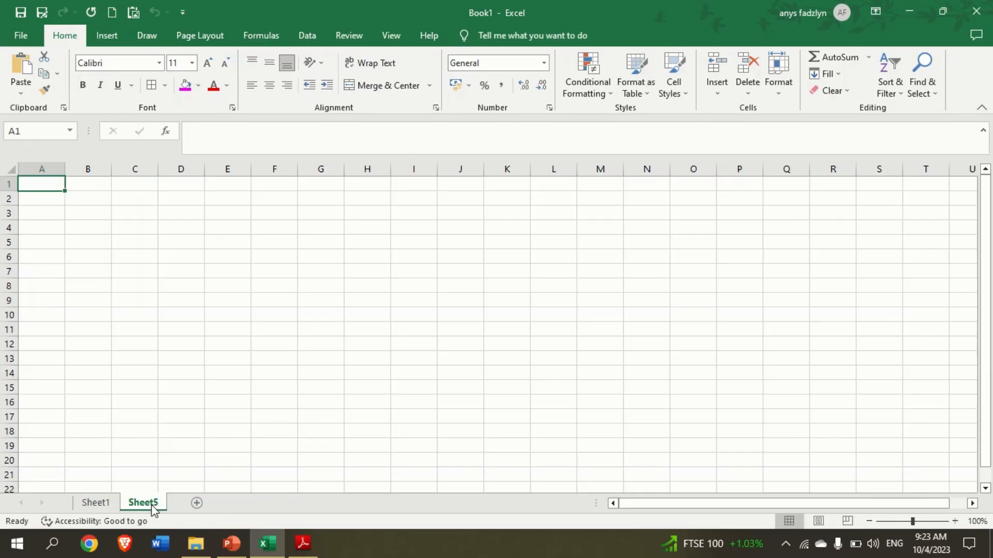
{"action": "double_click", "coordinate": [152, 504]}
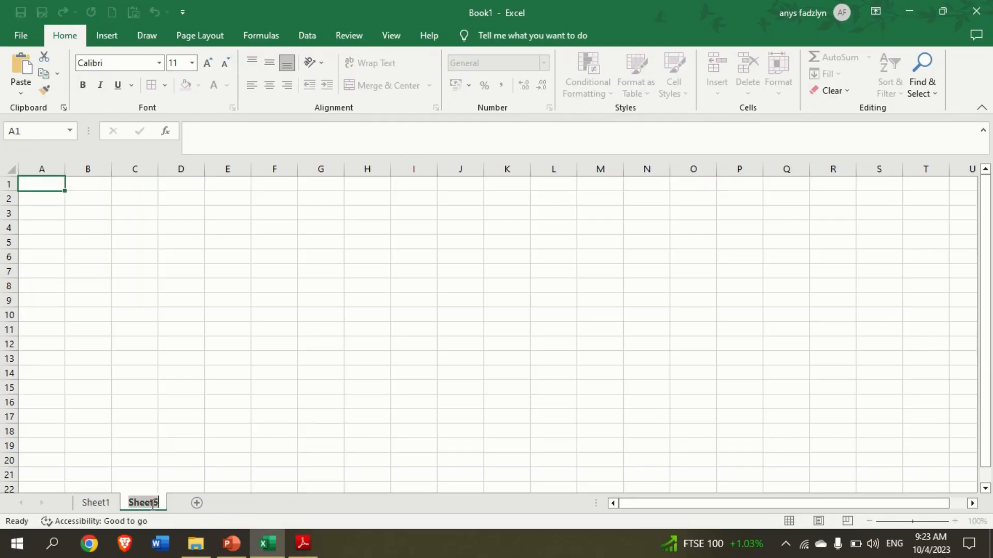
{"action": "type", "text": "DA"}
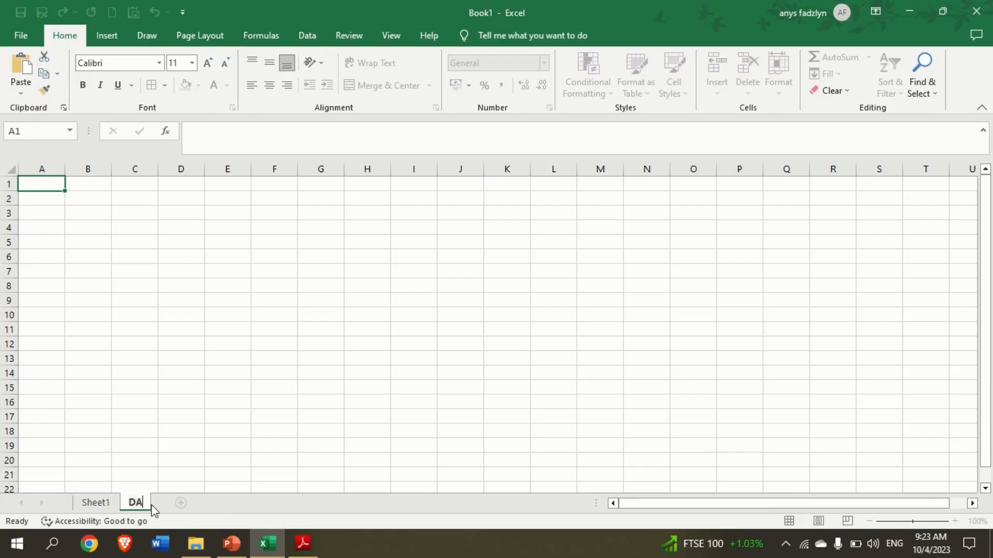
{"action": "type", "text": "TA BAHAGIAN A"}
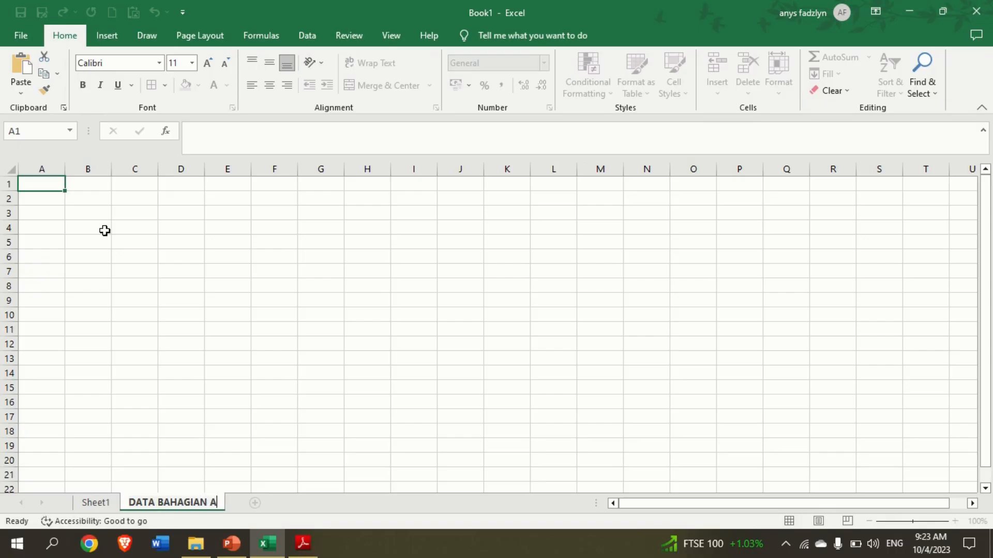
Step: Enter the heading A1: BANGSA in cell A2 and list the codes 1 to 4 below it in A3:A6
{"action": "left_click", "coordinate": [58, 201]}
{"action": "type", "text": "A1"}
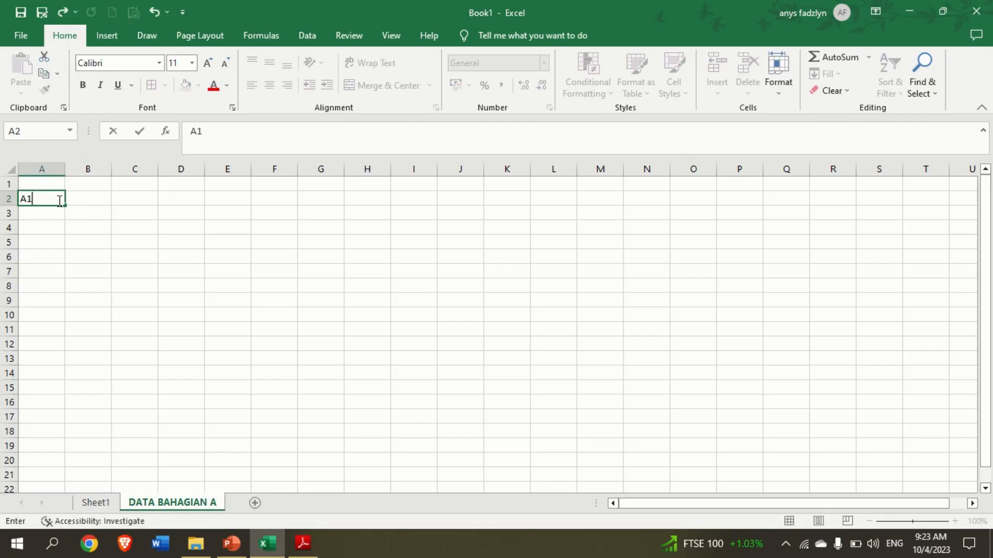
{"action": "type", "text": ": BANGSA"}
{"action": "key", "text": "Return"}
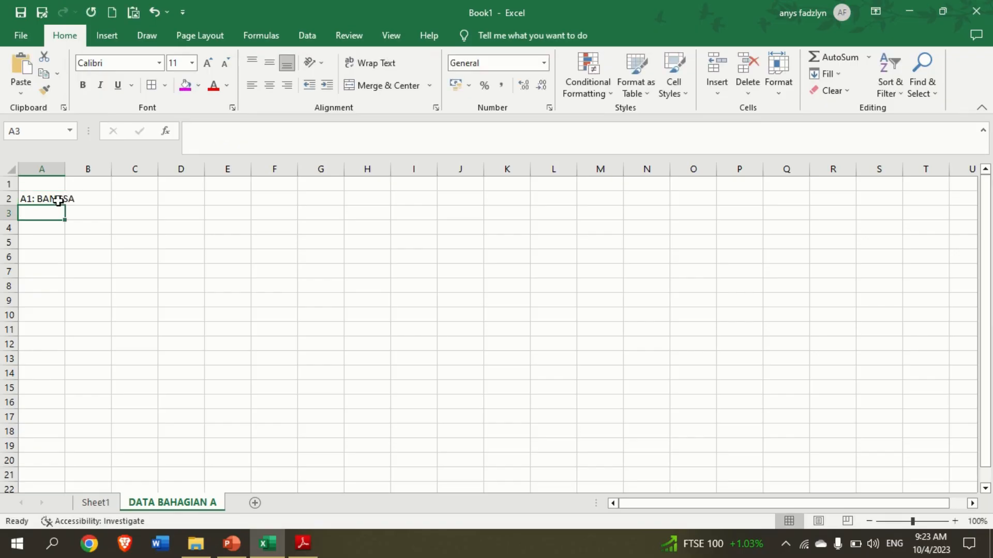
{"action": "type", "text": "1"}
{"action": "key", "text": "Return"}
{"action": "type", "text": "2"}
{"action": "key", "text": "Return"}
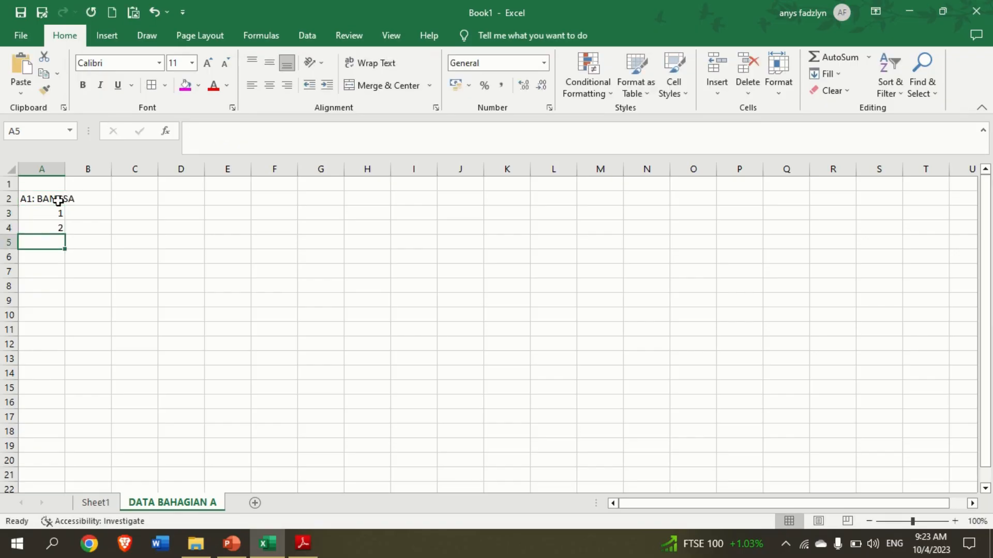
{"action": "type", "text": "3"}
{"action": "key", "text": "Return"}
{"action": "type", "text": "4"}
{"action": "key", "text": "Return"}
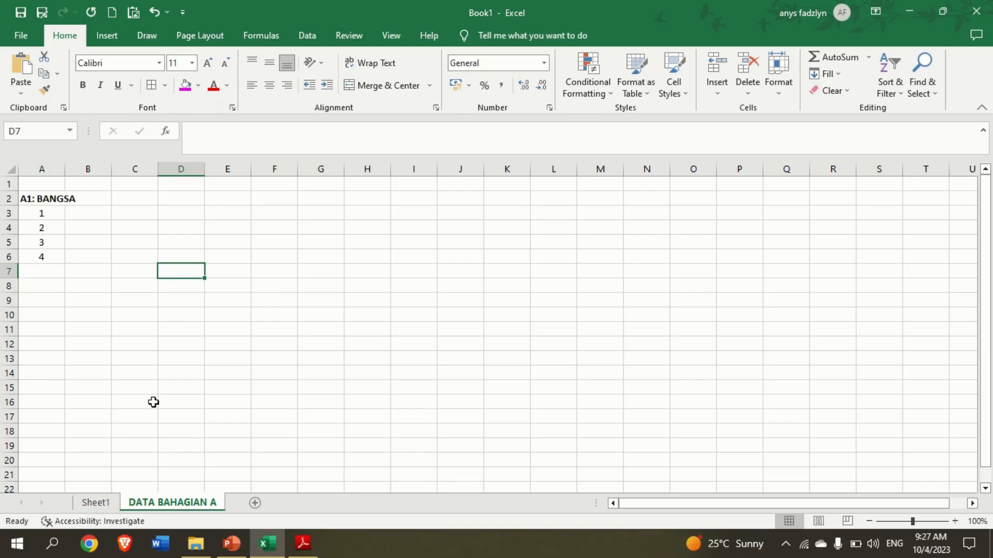
Step: On Sheet1, find all cells containing 1 within the A1 responses in B2:B31
{"action": "left_click", "coordinate": [96, 502]}
{"action": "left_click", "coordinate": [194, 268]}
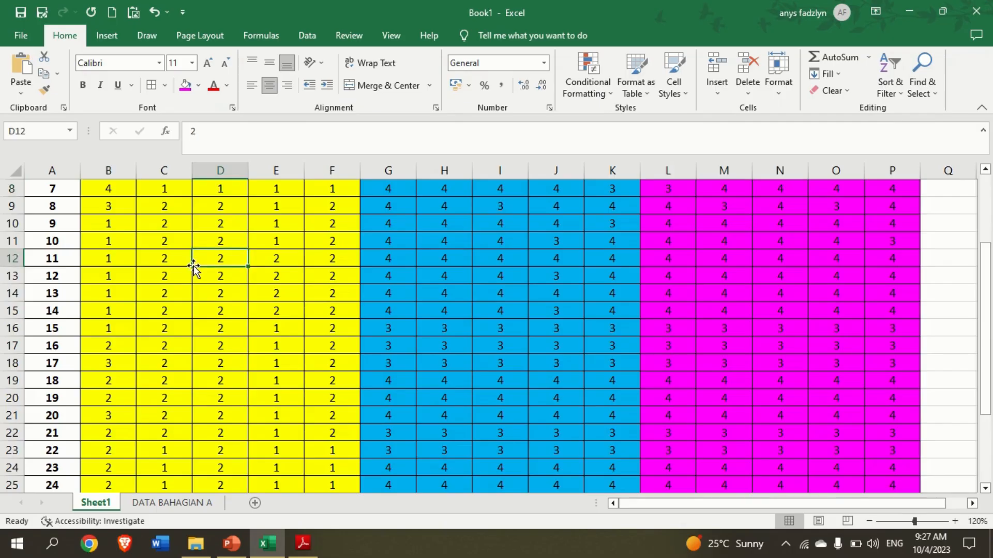
{"action": "scroll", "coordinate": [194, 267], "scroll_direction": "up", "scroll_amount": 2}
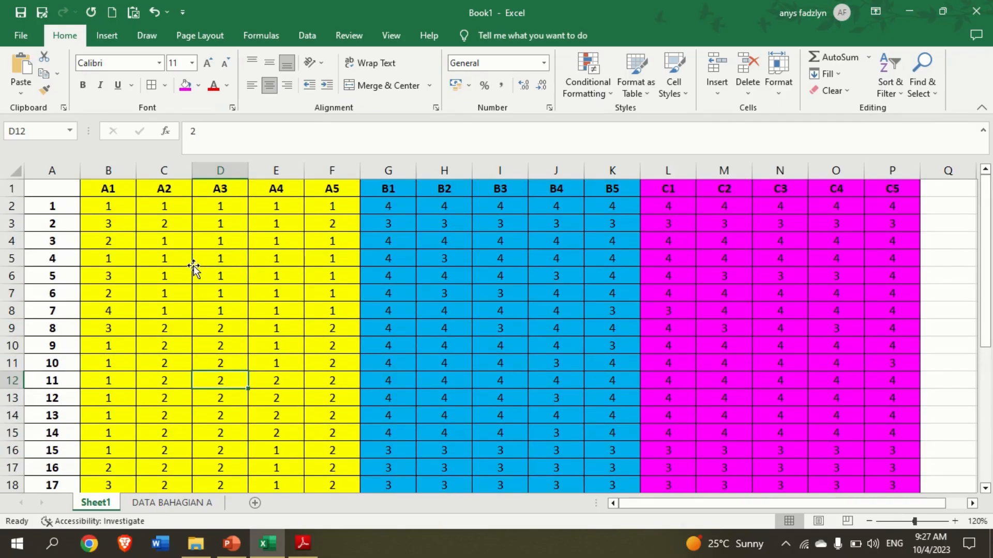
{"action": "left_click", "coordinate": [120, 206]}
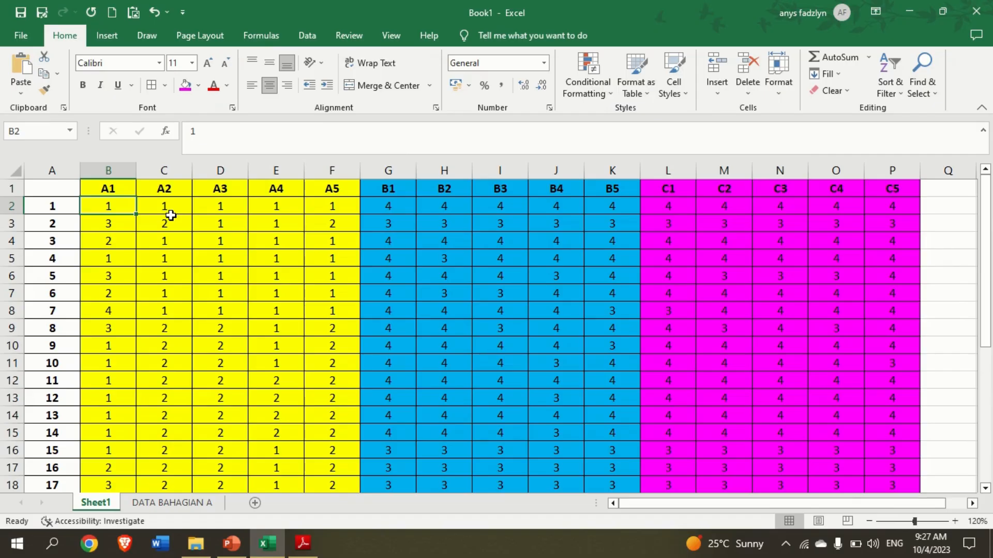
{"action": "left_click", "coordinate": [189, 208]}
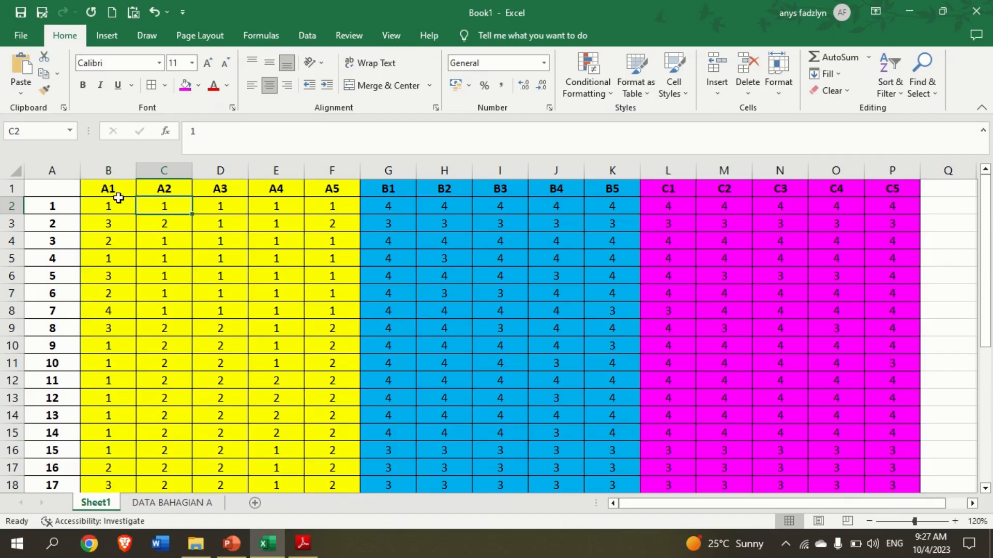
{"action": "left_click_drag", "start_coordinate": [118, 205], "coordinate": [109, 451]}
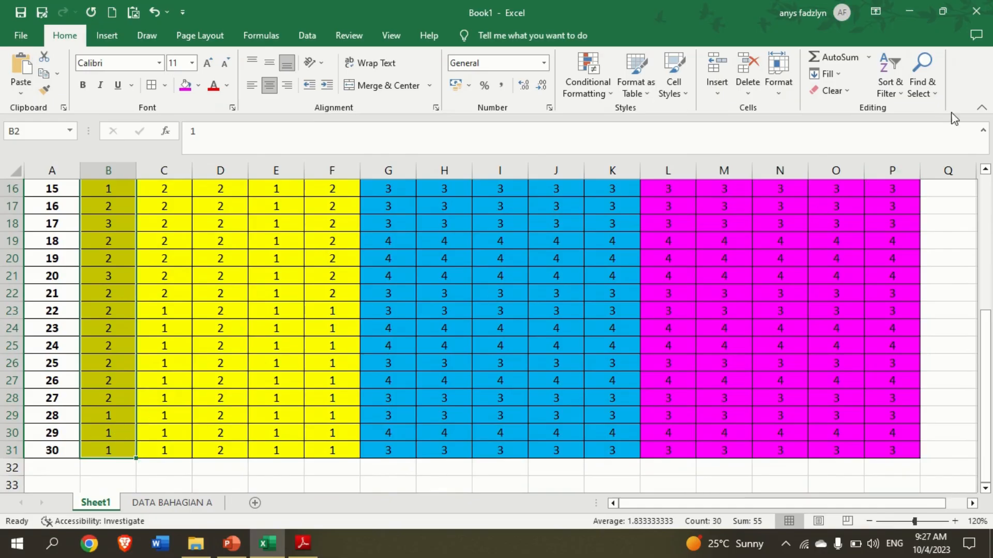
{"action": "left_click", "coordinate": [918, 87]}
{"action": "left_click", "coordinate": [893, 109]}
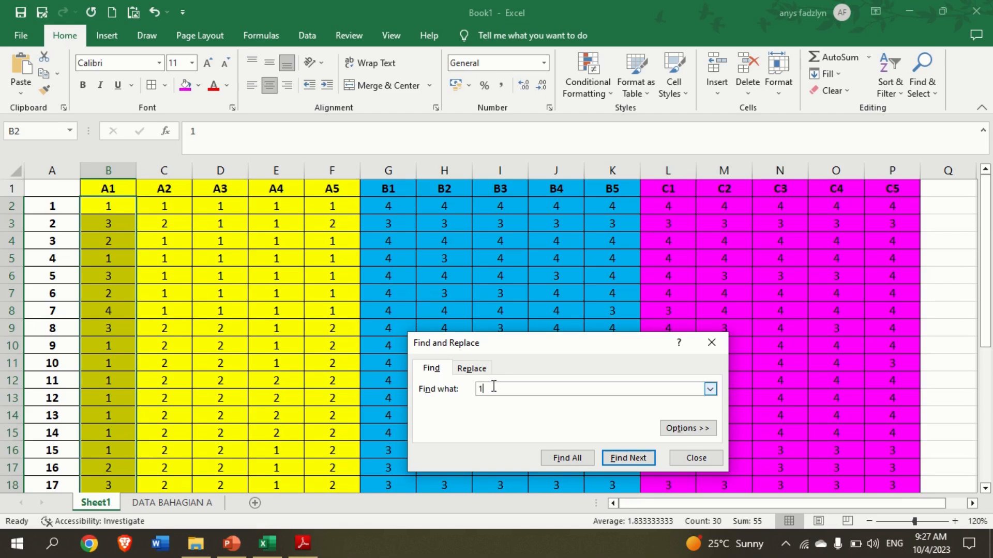
{"action": "left_click", "coordinate": [568, 459]}
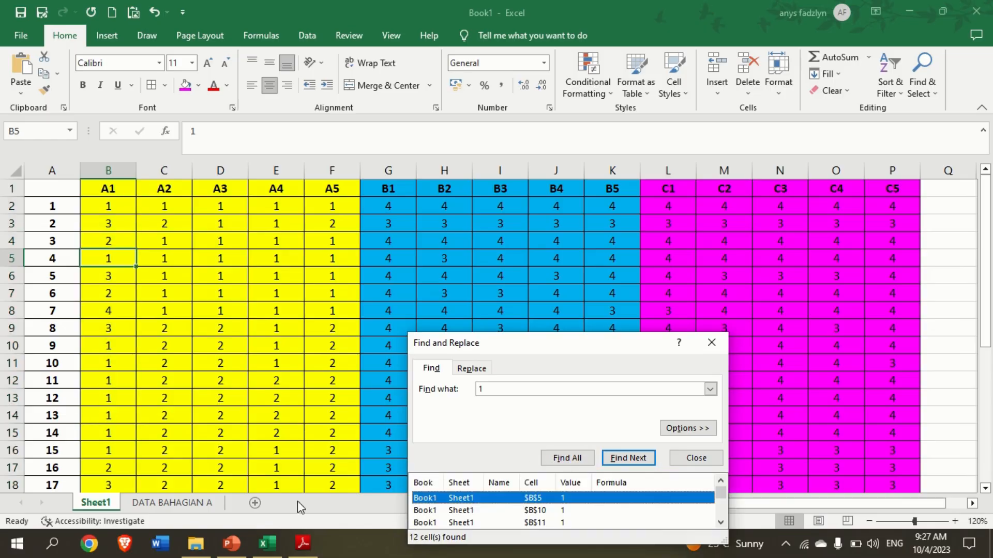
Step: On the DATA BAHAGIAN A sheet, enter 12 in B3 as the frequency of BANGSA code 1
{"action": "left_click", "coordinate": [197, 500]}
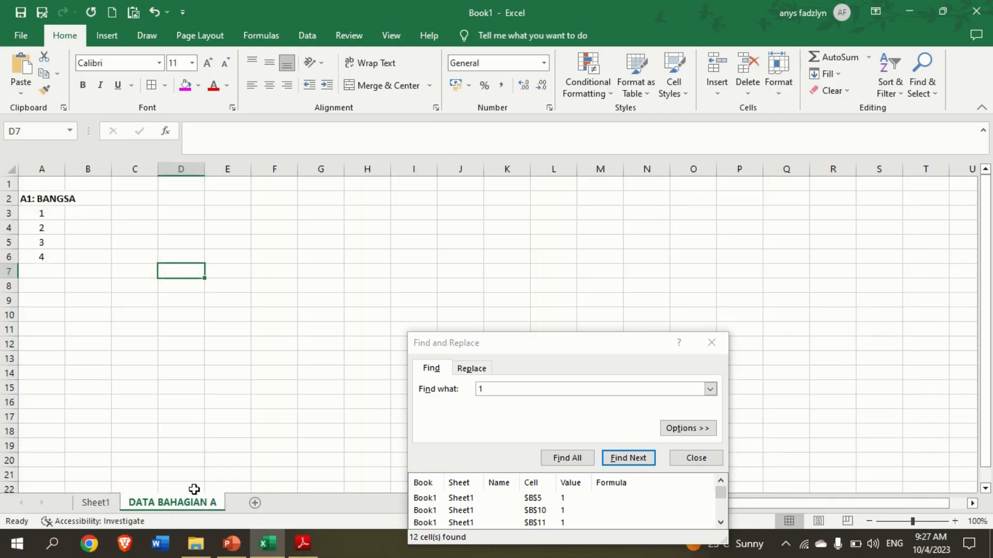
{"action": "left_click", "coordinate": [101, 213]}
{"action": "type", "text": "12"}
{"action": "left_click", "coordinate": [86, 228]}
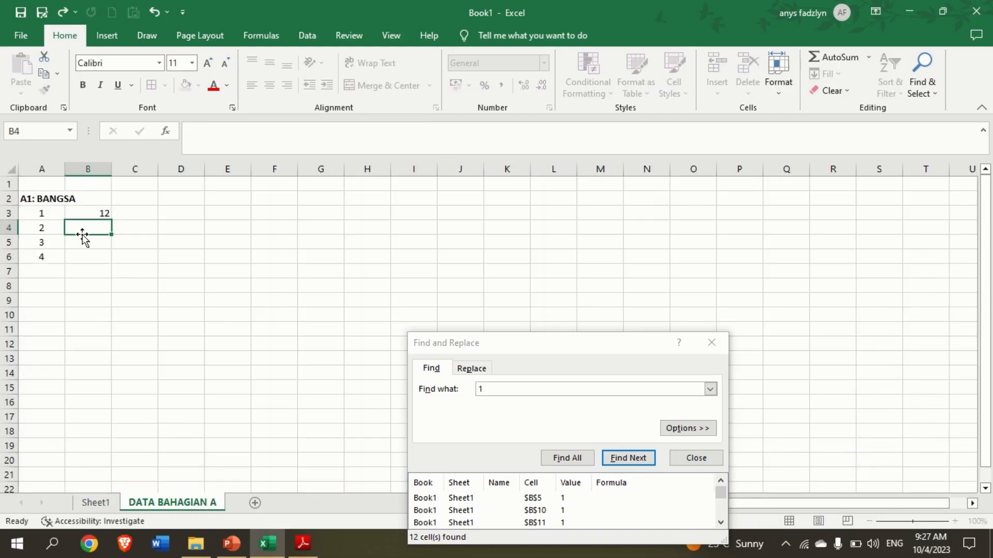
Step: Find all 2s in Sheet1's A1 responses B2:B31 and enter 12 in B4 of DATA BAHAGIAN A as the frequency of code 2
{"action": "left_click", "coordinate": [106, 503]}
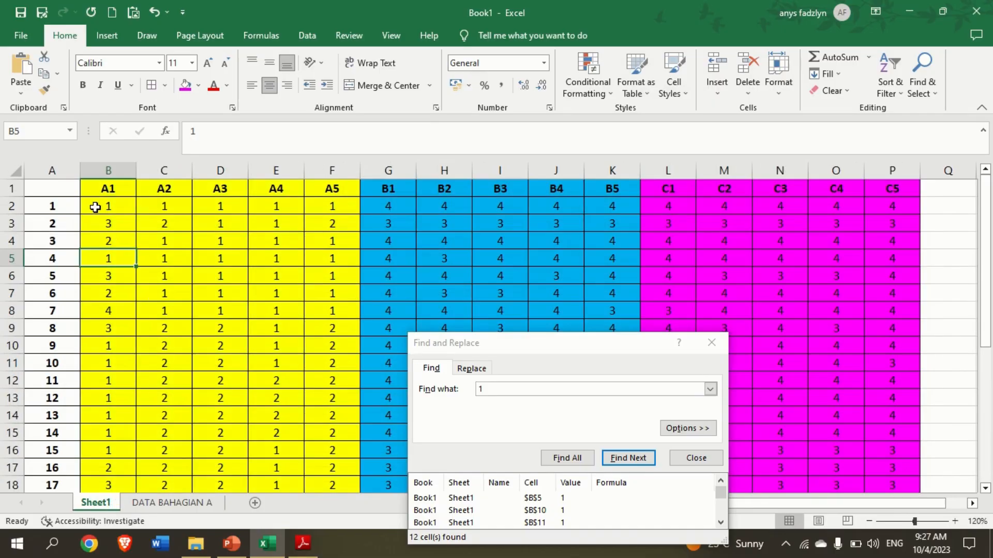
{"action": "left_click_drag", "start_coordinate": [97, 206], "coordinate": [105, 464]}
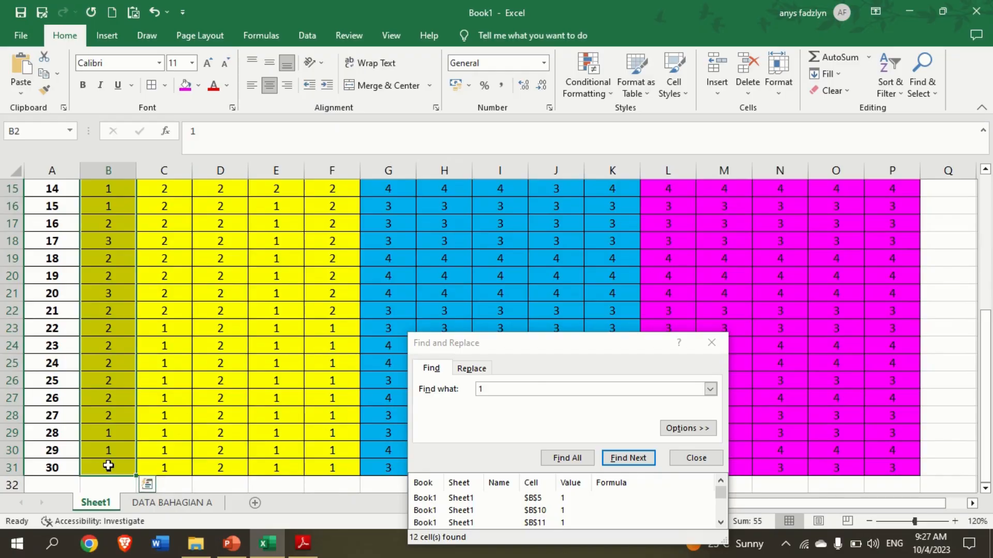
{"action": "left_click", "coordinate": [526, 394]}
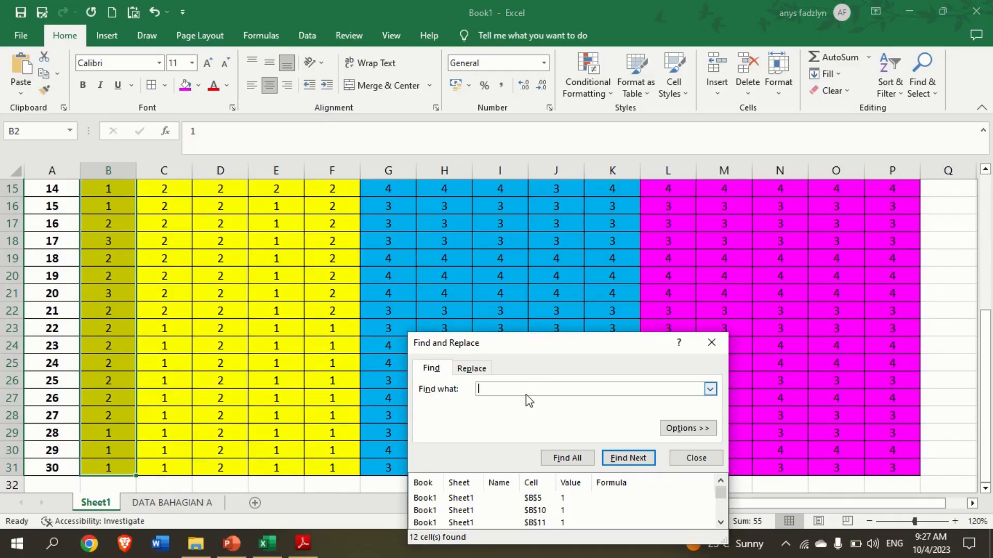
{"action": "left_click", "coordinate": [567, 459]}
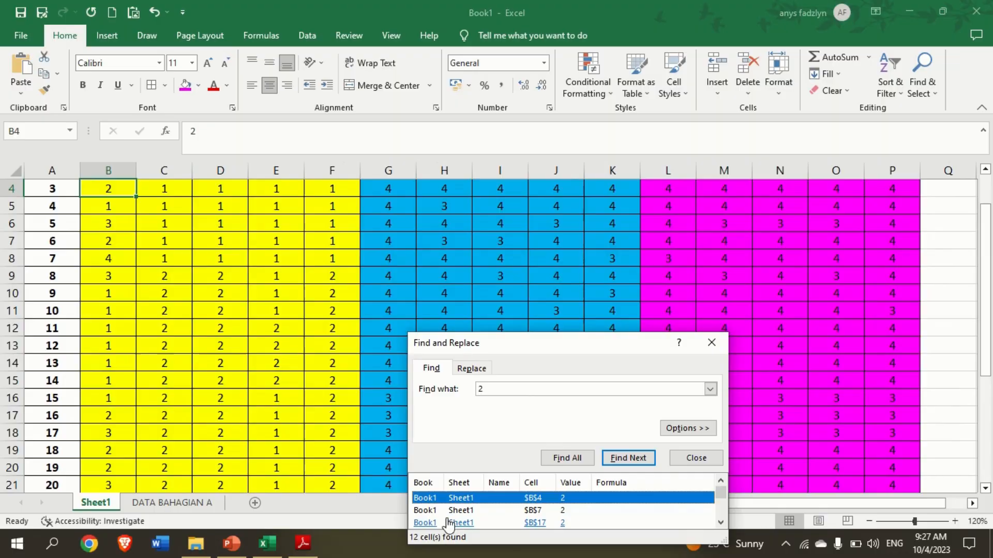
{"action": "left_click", "coordinate": [168, 503]}
{"action": "type", "text": "12"}
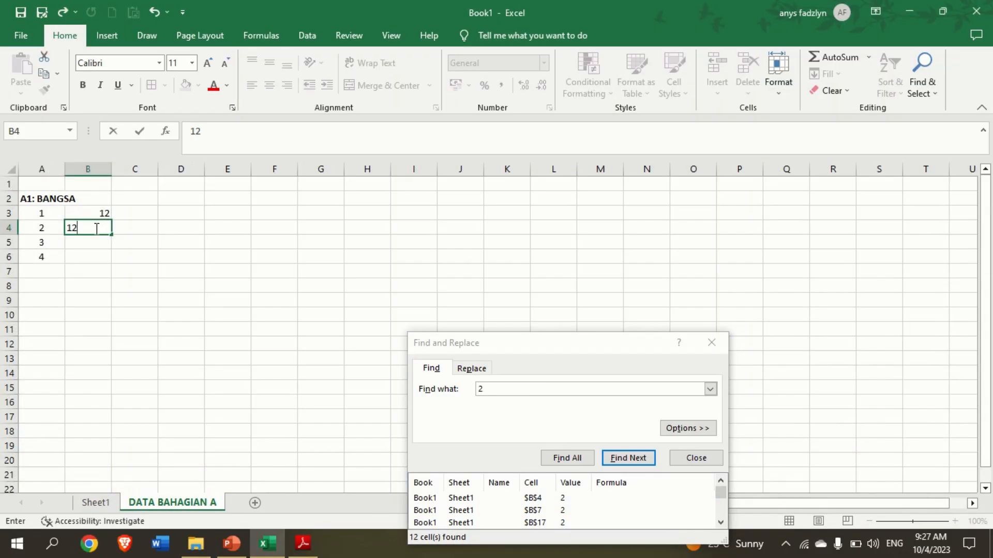
Step: On Sheet1, find all cells containing 3 within the A1 responses in B2:B31
{"action": "left_click", "coordinate": [96, 503]}
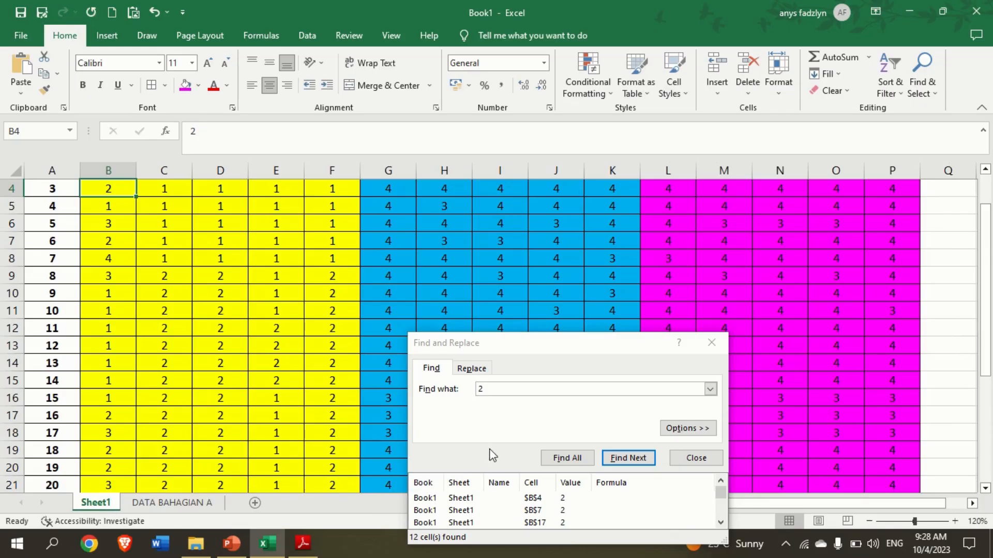
{"action": "left_click", "coordinate": [498, 391]}
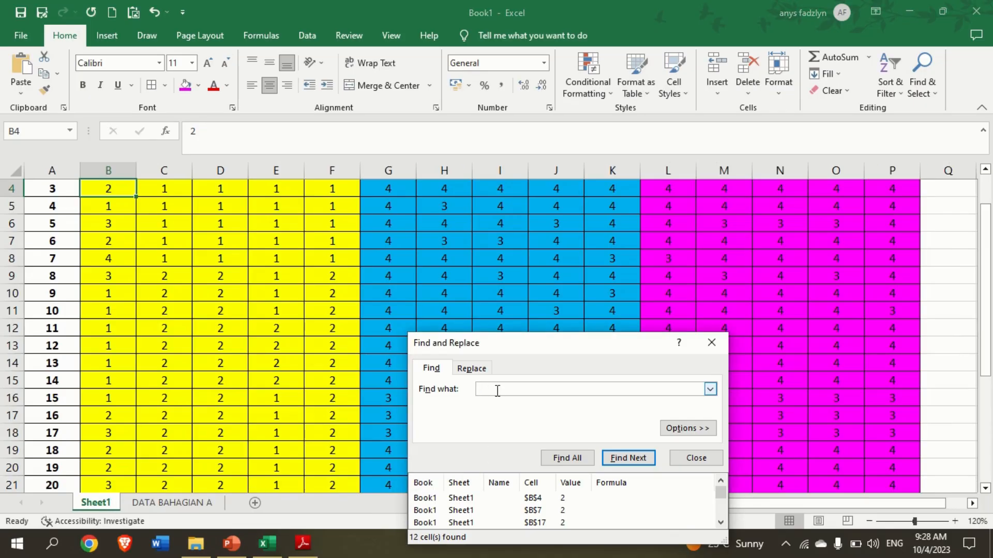
{"action": "scroll", "coordinate": [122, 270], "scroll_direction": "down", "scroll_amount": 1}
{"action": "scroll", "coordinate": [111, 221], "scroll_direction": "up", "scroll_amount": 2}
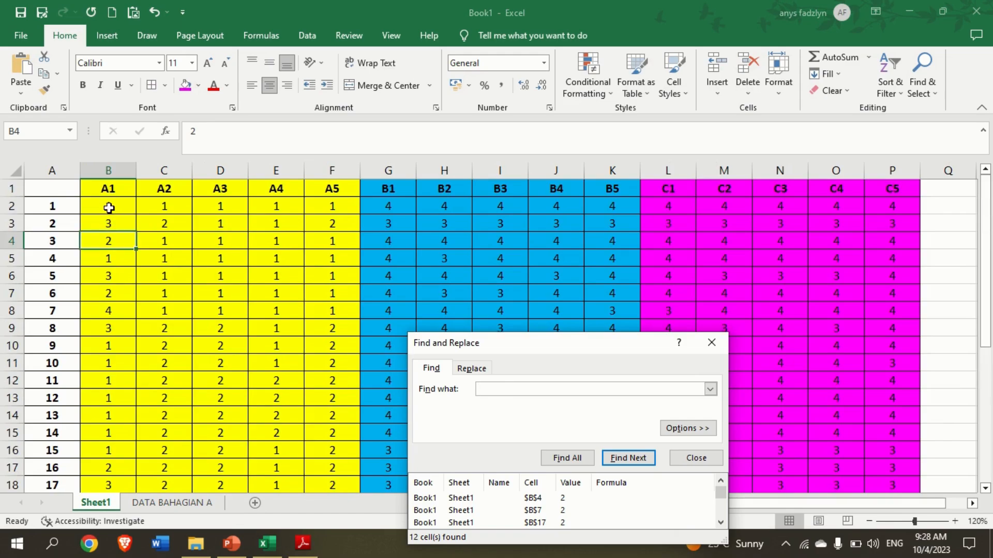
{"action": "left_click_drag", "start_coordinate": [108, 207], "coordinate": [93, 491]}
{"action": "left_click_drag", "start_coordinate": [100, 517], "coordinate": [97, 466]}
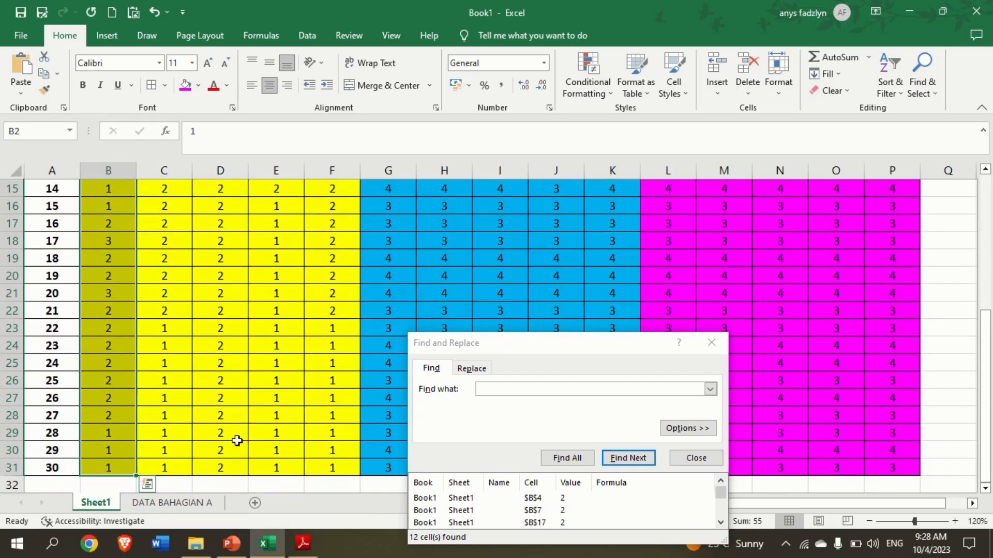
{"action": "left_click", "coordinate": [500, 389]}
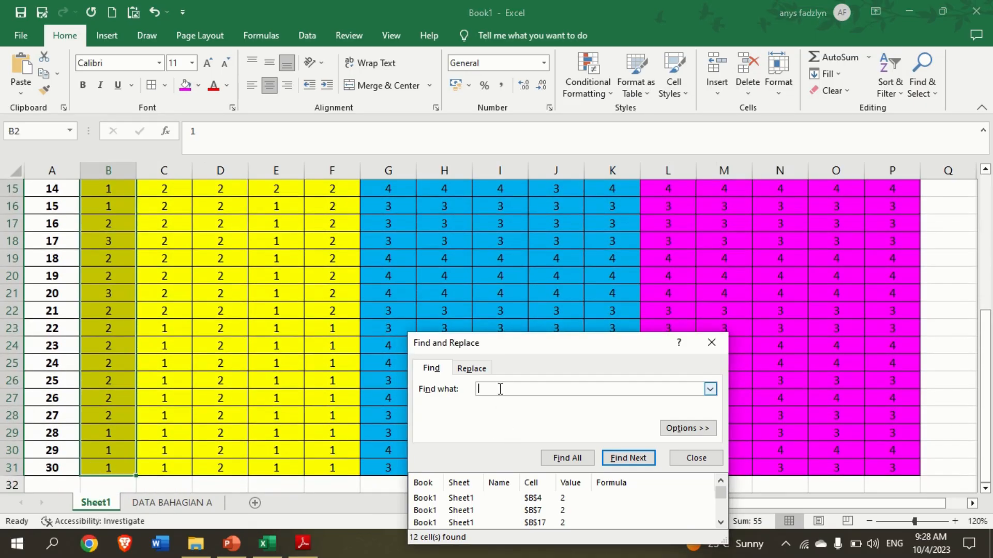
{"action": "left_click", "coordinate": [563, 458]}
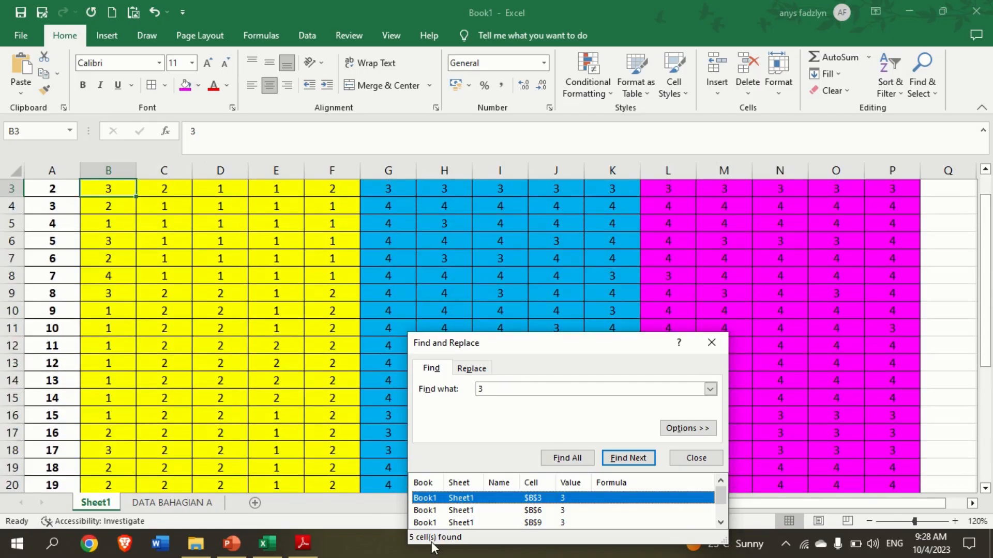
Step: On the DATA BAHAGIAN A sheet, enter 5 in B5 as the frequency of BANGSA code 3
{"action": "left_click", "coordinate": [175, 502]}
{"action": "left_click", "coordinate": [91, 238]}
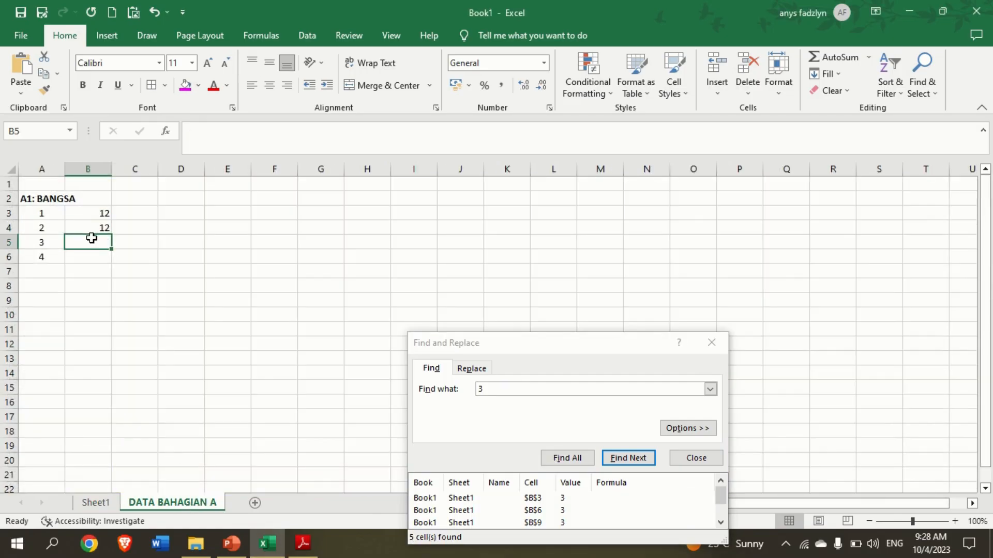
{"action": "type", "text": "3"}
Step: Return to Sheet1 and find all cells containing 4 within the A1 responses in B2:B31
{"action": "left_click", "coordinate": [95, 503]}
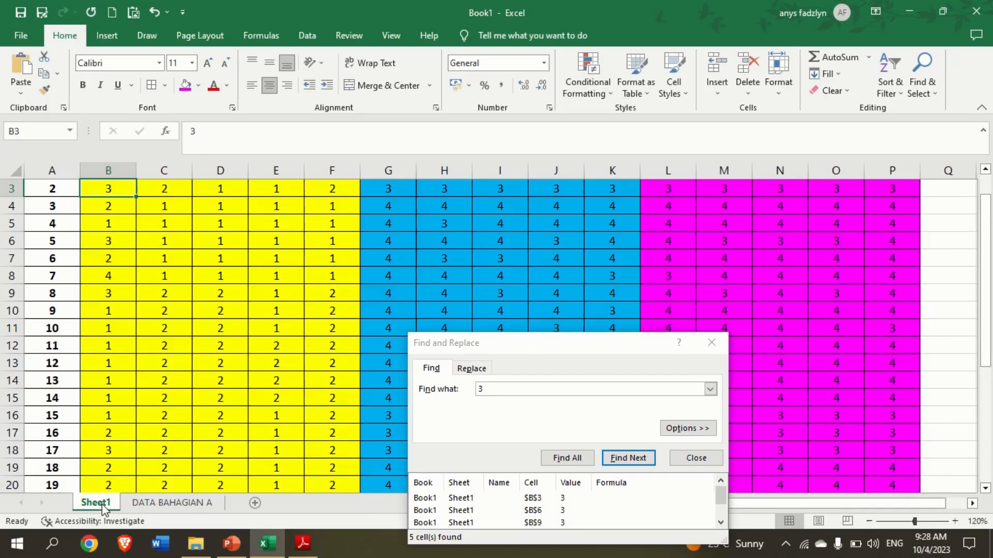
{"action": "scroll", "coordinate": [142, 349], "scroll_direction": "up", "scroll_amount": 1}
{"action": "left_click_drag", "start_coordinate": [109, 207], "coordinate": [99, 467]}
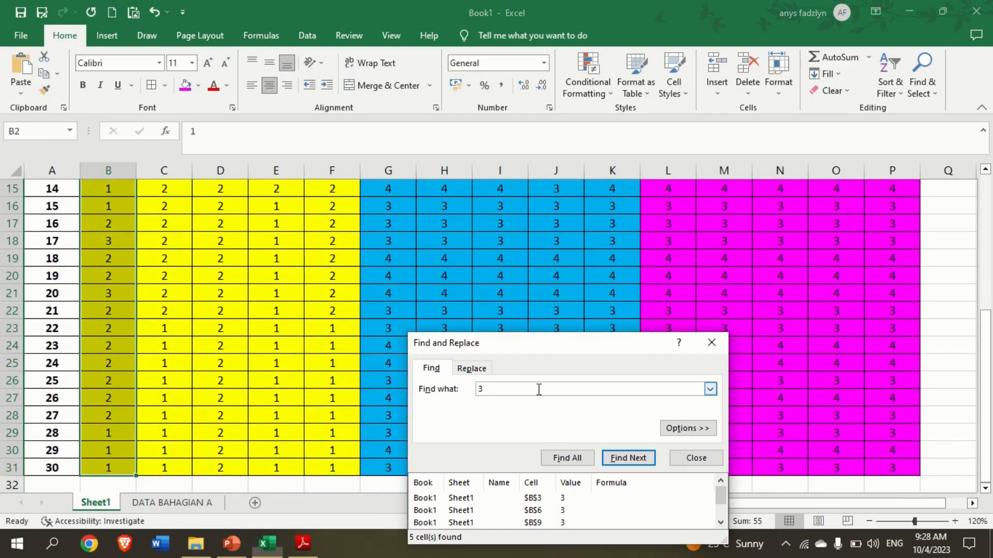
{"action": "left_click", "coordinate": [538, 389]}
{"action": "left_click", "coordinate": [577, 459]}
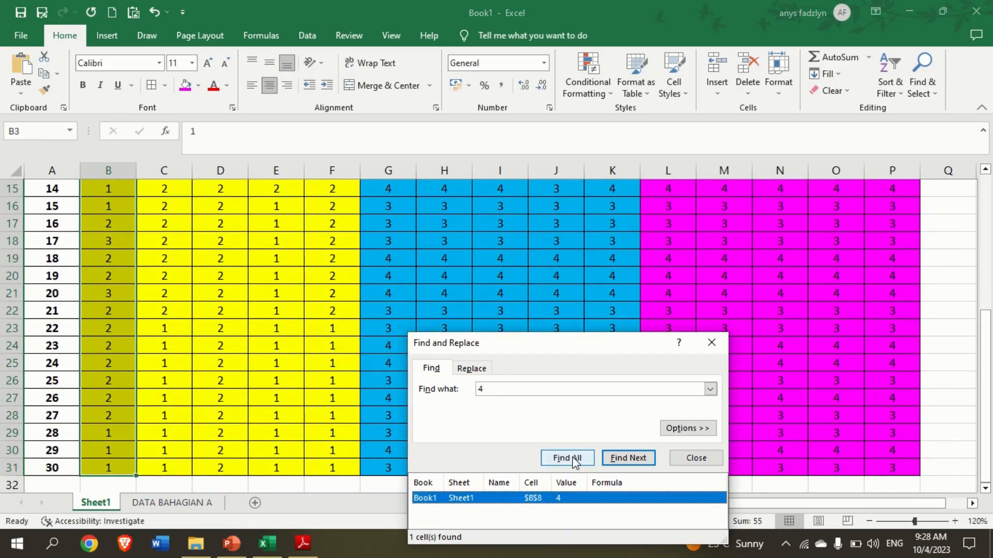
Step: Enter 1 in B6 of DATA BAHAGIAN A as the frequency of BANGSA code 4 and close Find and Replace
{"action": "left_click", "coordinate": [176, 501]}
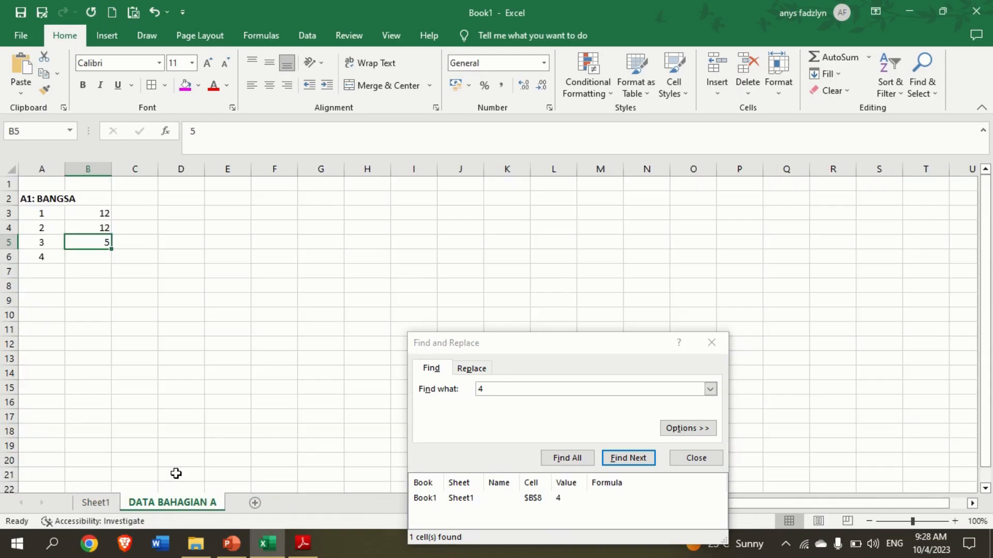
{"action": "left_click", "coordinate": [89, 259]}
{"action": "type", "text": "1"}
{"action": "left_click", "coordinate": [187, 243]}
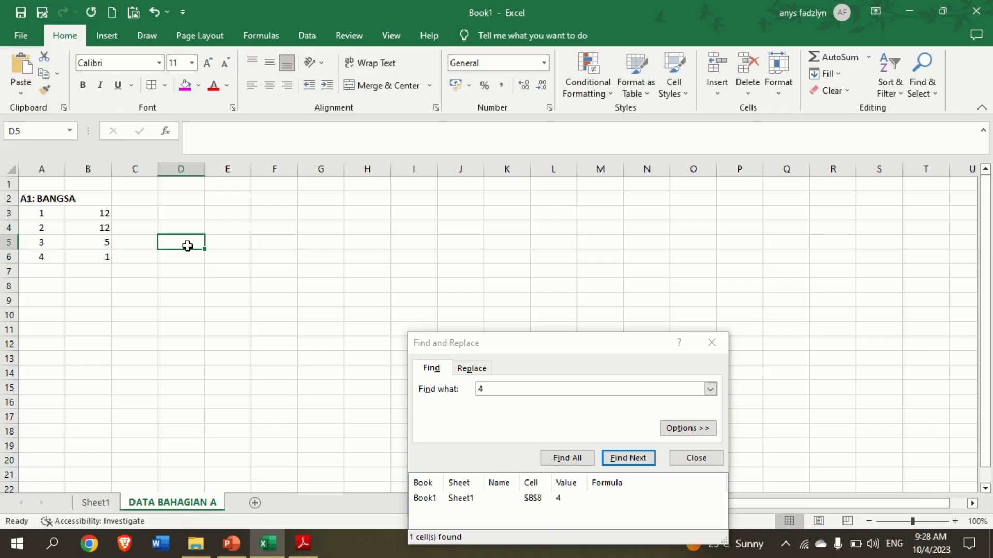
{"action": "key", "text": "Escape"}
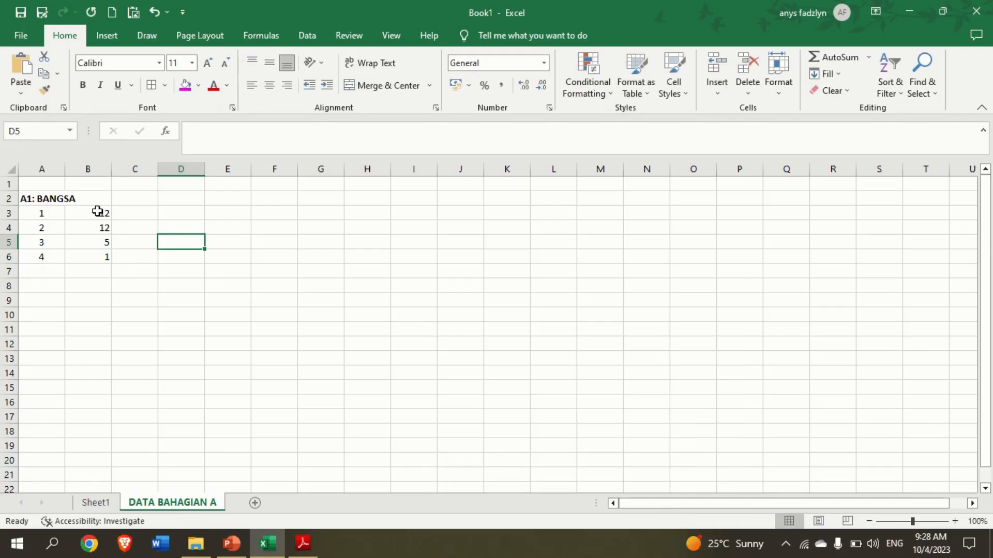
Step: Total the BANGSA frequencies in B3:B6 with AutoSum, placing the sum in B7
{"action": "left_click_drag", "start_coordinate": [98, 211], "coordinate": [96, 257]}
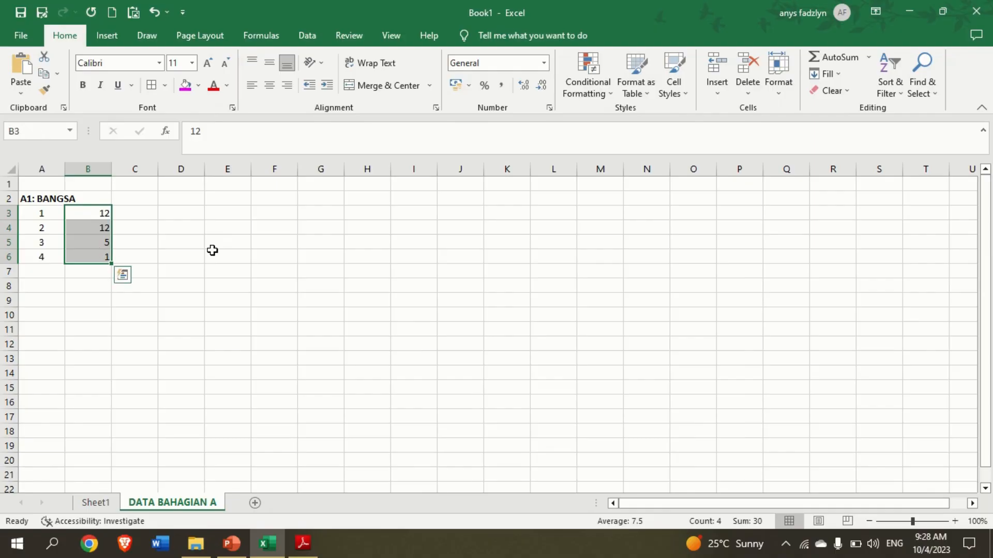
{"action": "left_click", "coordinate": [212, 250]}
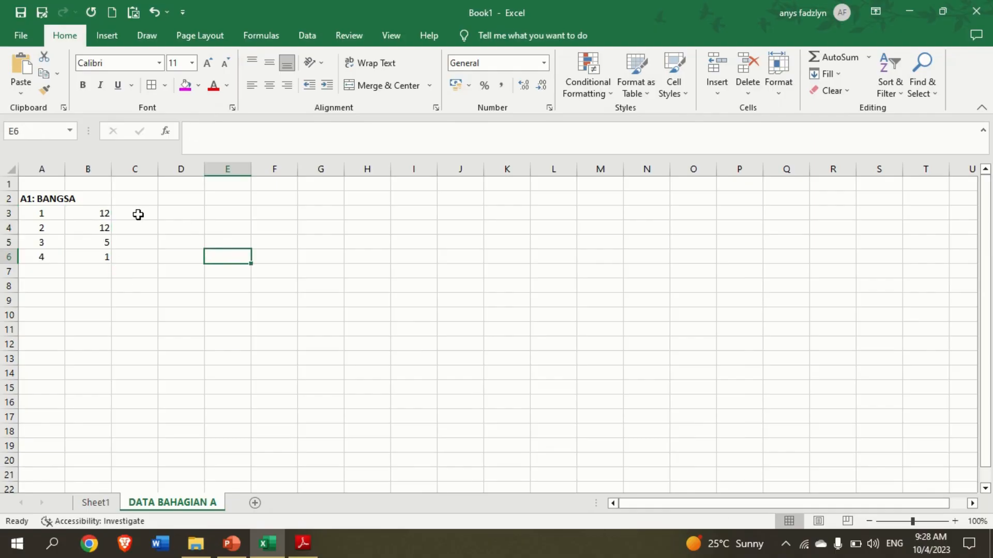
{"action": "left_click_drag", "start_coordinate": [88, 213], "coordinate": [87, 269]}
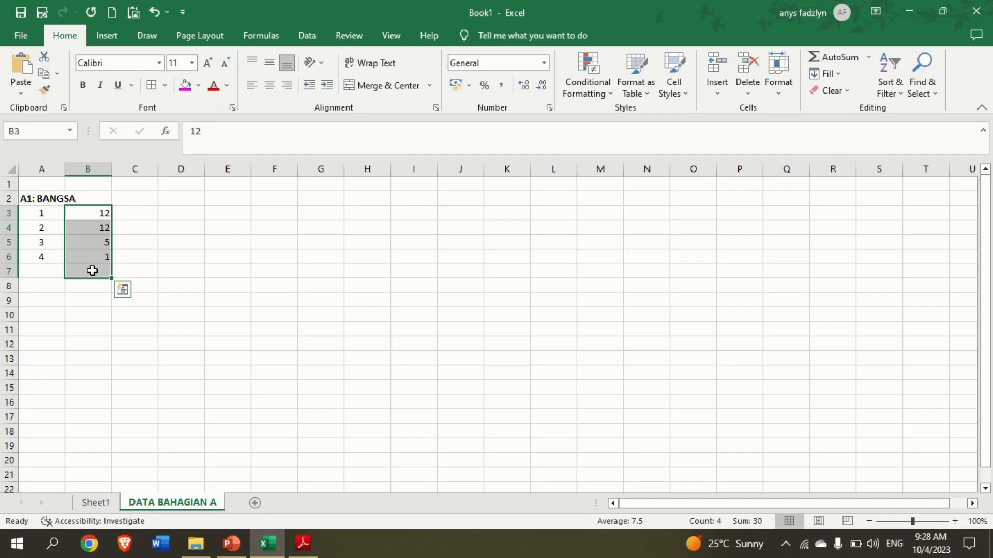
{"action": "left_click", "coordinate": [851, 60]}
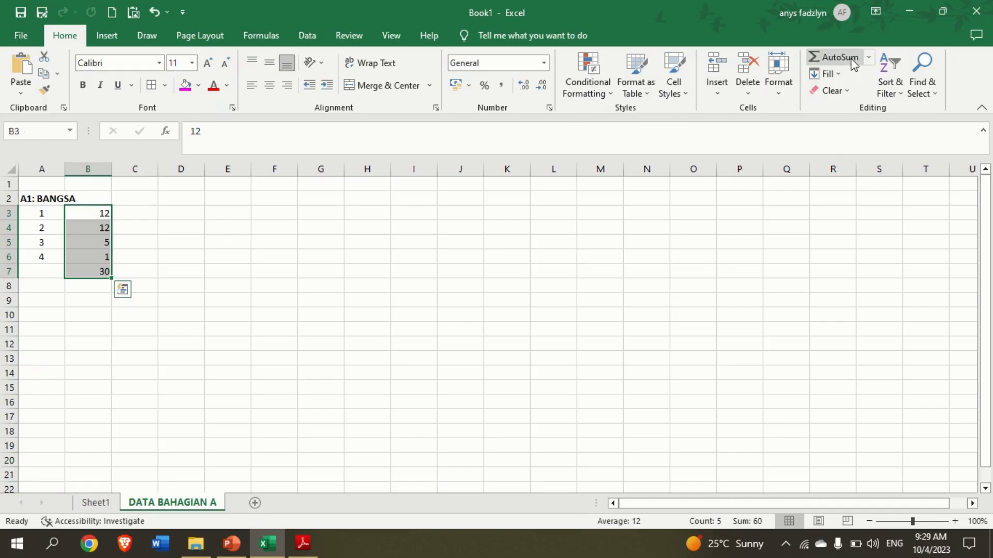
{"action": "left_click", "coordinate": [406, 231]}
{"action": "left_click", "coordinate": [105, 273]}
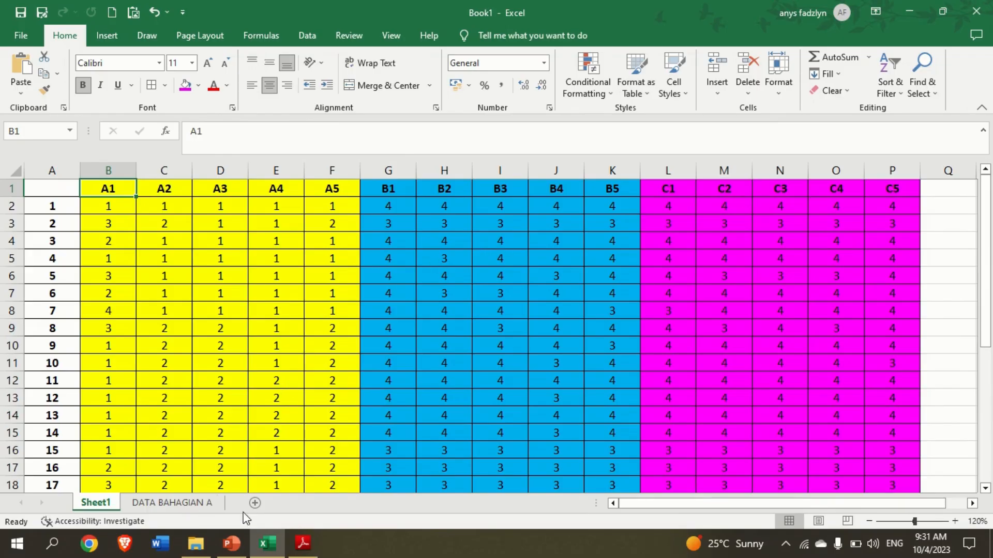
Step: Add a new sheet, place it after DATA BAHAGIAN A and rename it DATA BAHAGIAN B
{"action": "left_click", "coordinate": [254, 503]}
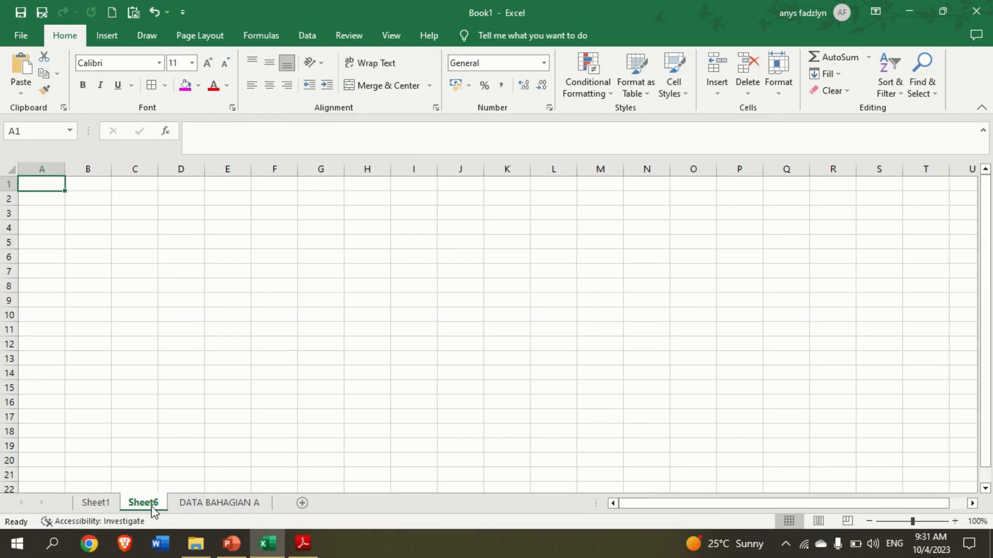
{"action": "left_click_drag", "start_coordinate": [153, 511], "coordinate": [273, 509]}
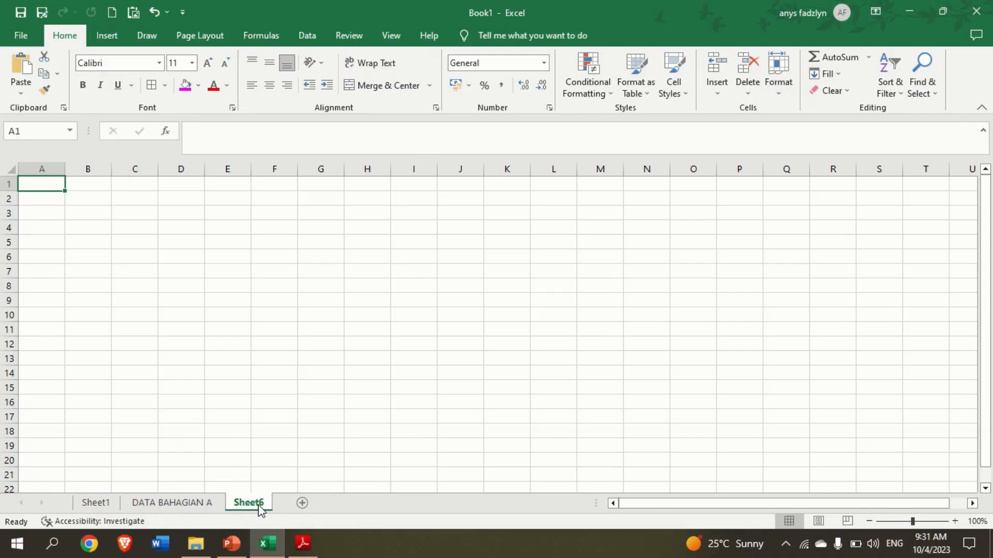
{"action": "double_click", "coordinate": [249, 503]}
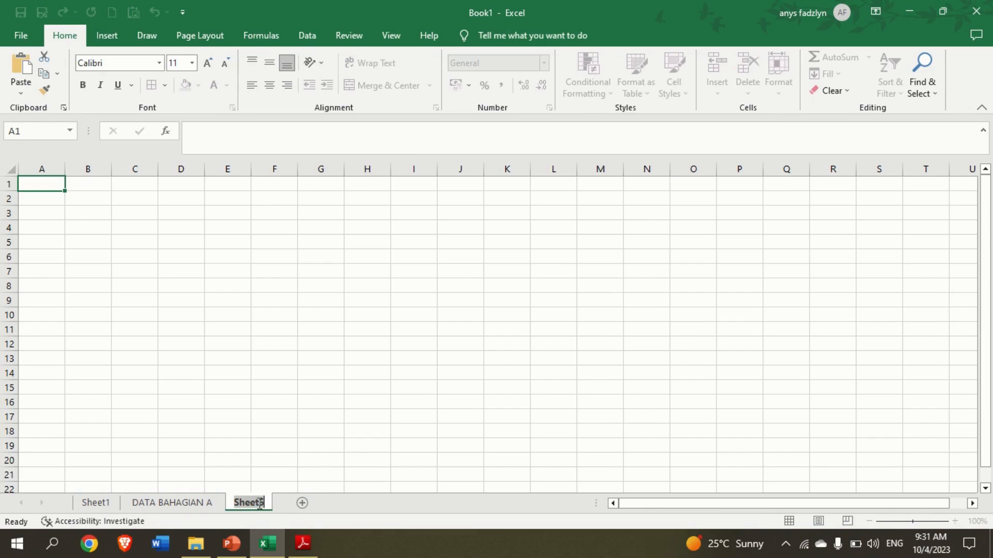
{"action": "type", "text": "DATA BA"}
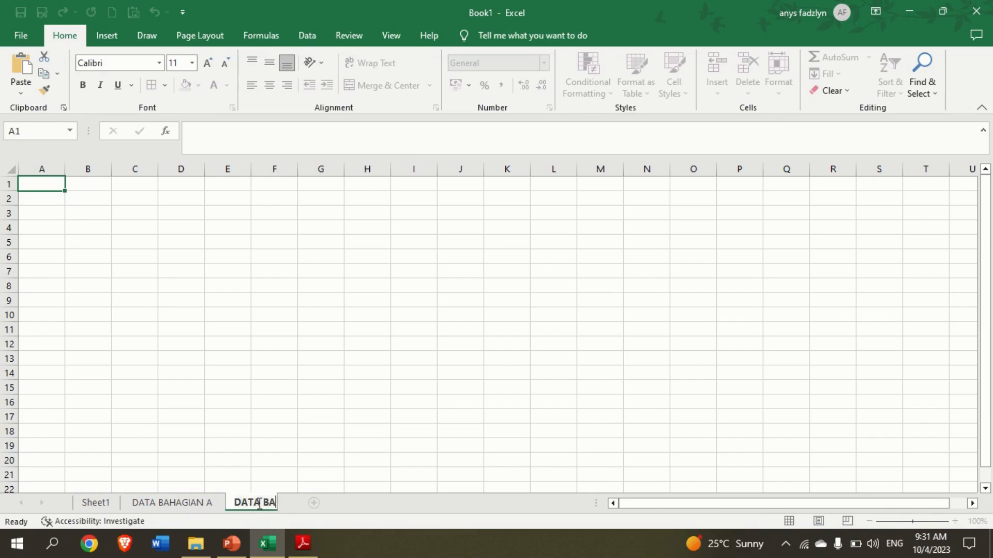
{"action": "type", "text": "HAGIAN B"}
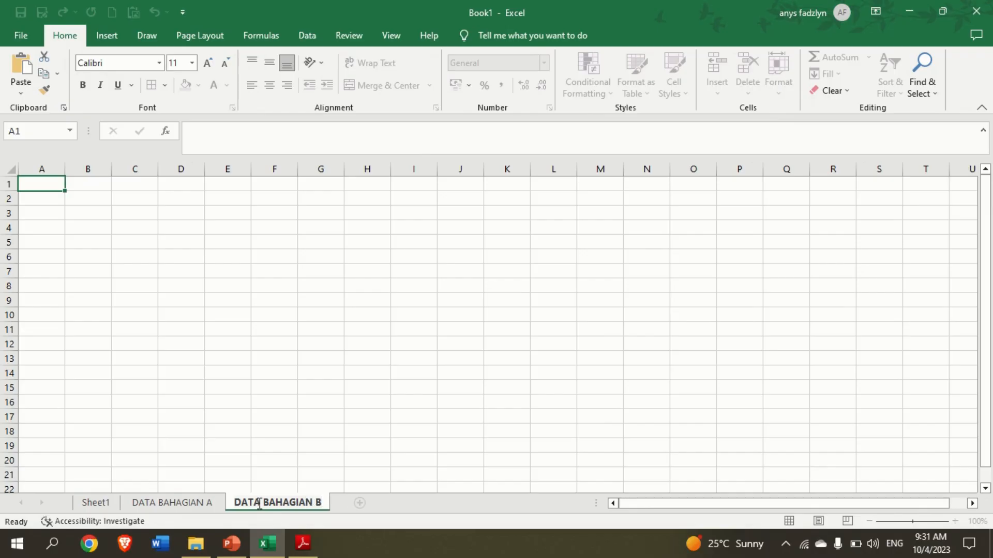
Step: Add another sheet after DATA BAHAGIAN B and rename it DATA BAHAGIAN C
{"action": "left_click", "coordinate": [364, 504]}
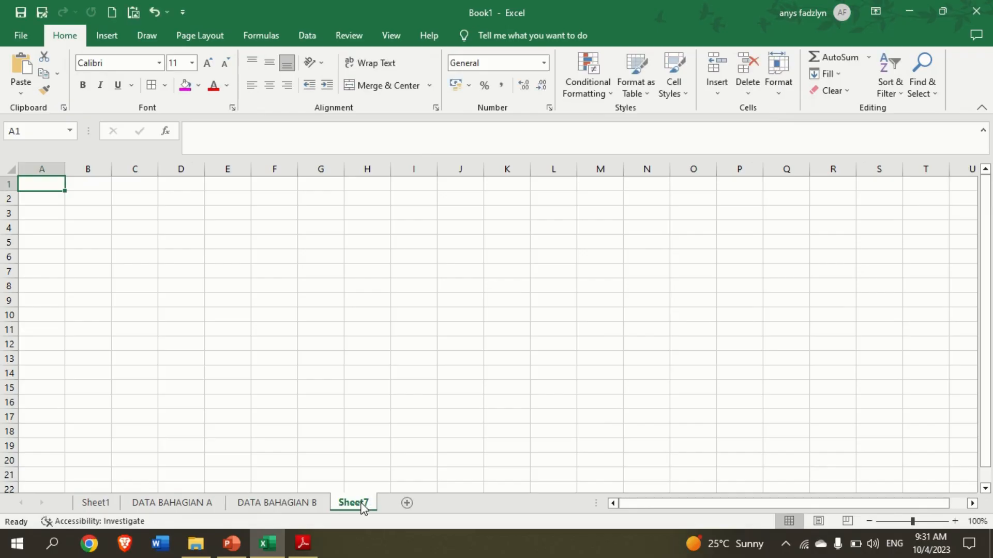
{"action": "double_click", "coordinate": [365, 504]}
{"action": "type", "text": "DATA"}
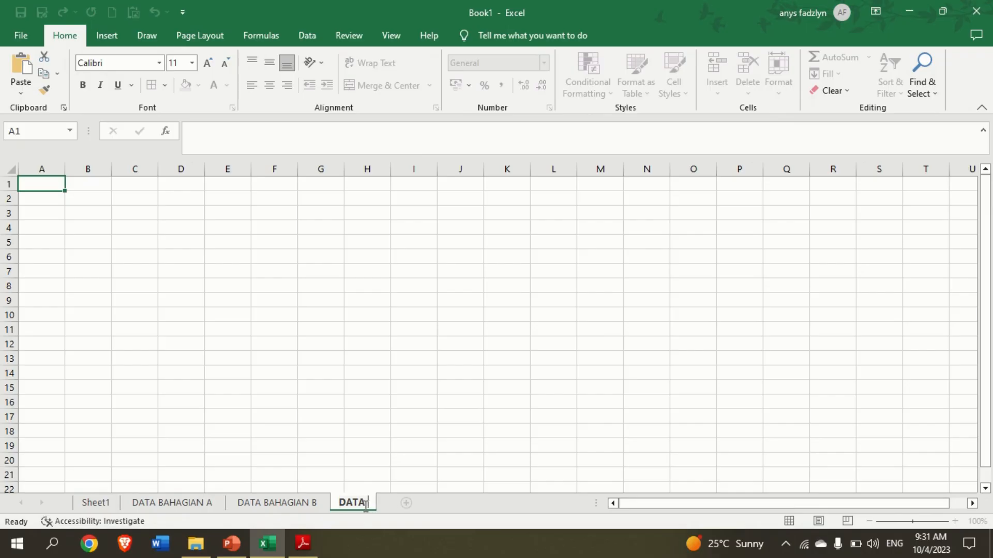
{"action": "type", "text": " BAHAGIAN C"}
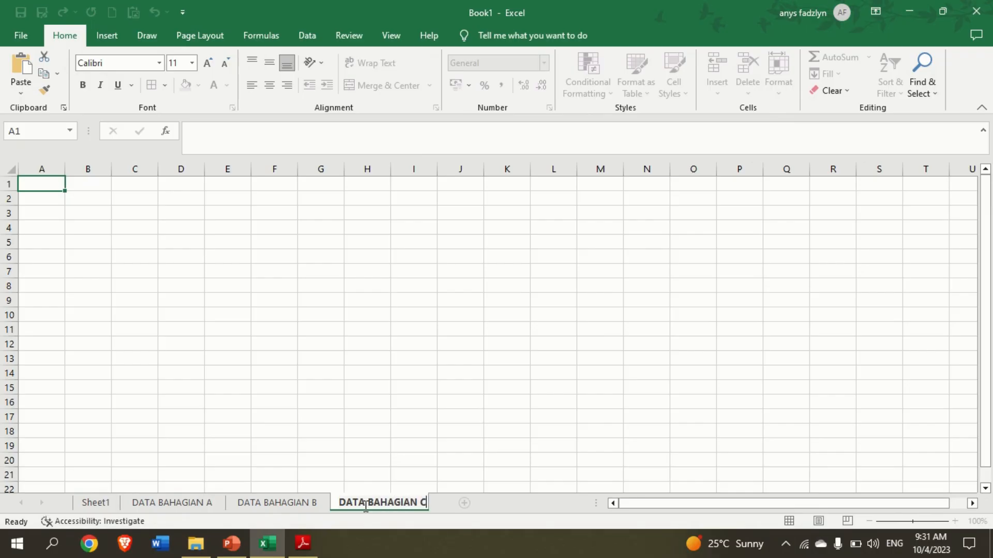
Step: On the DATA BAHAGIAN B sheet, enter the placeholder heading "B1: ......" in cell A2
{"action": "left_click", "coordinate": [302, 511]}
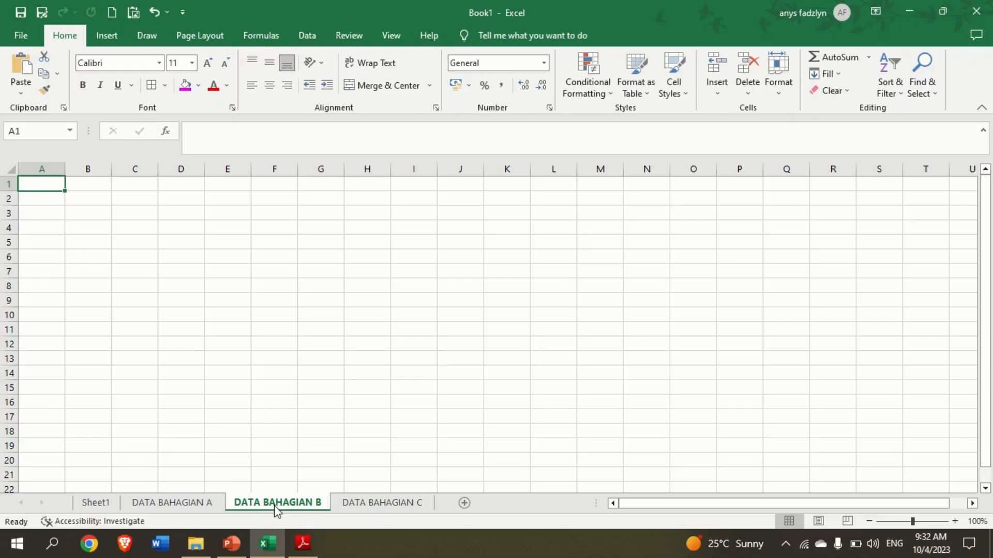
{"action": "left_click", "coordinate": [46, 199]}
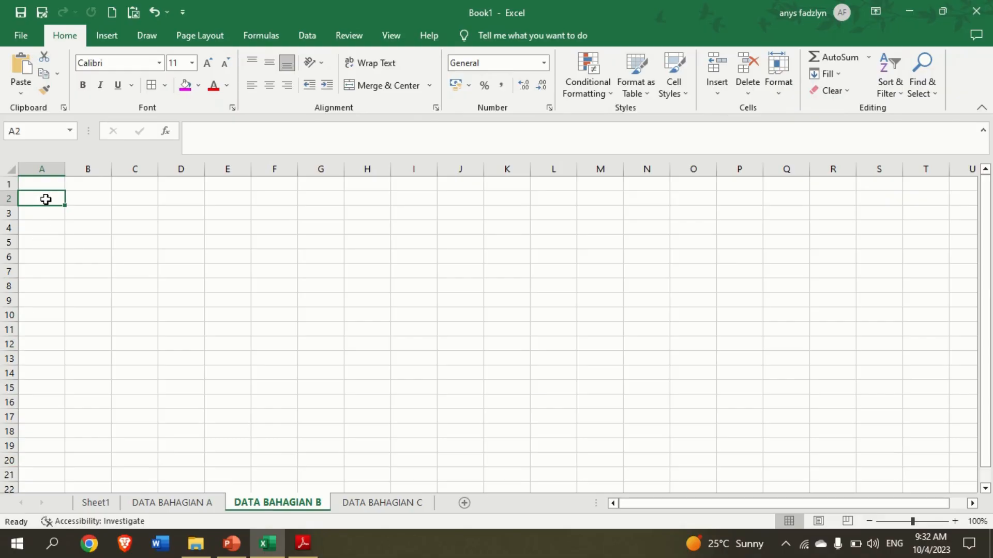
{"action": "type", "text": "B1: ......"}
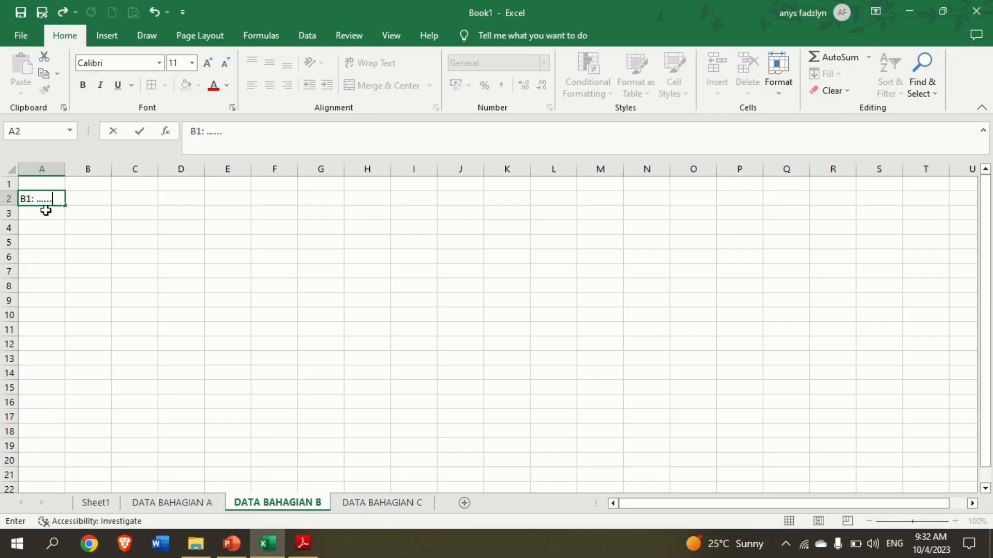
{"action": "key", "text": "Return"}
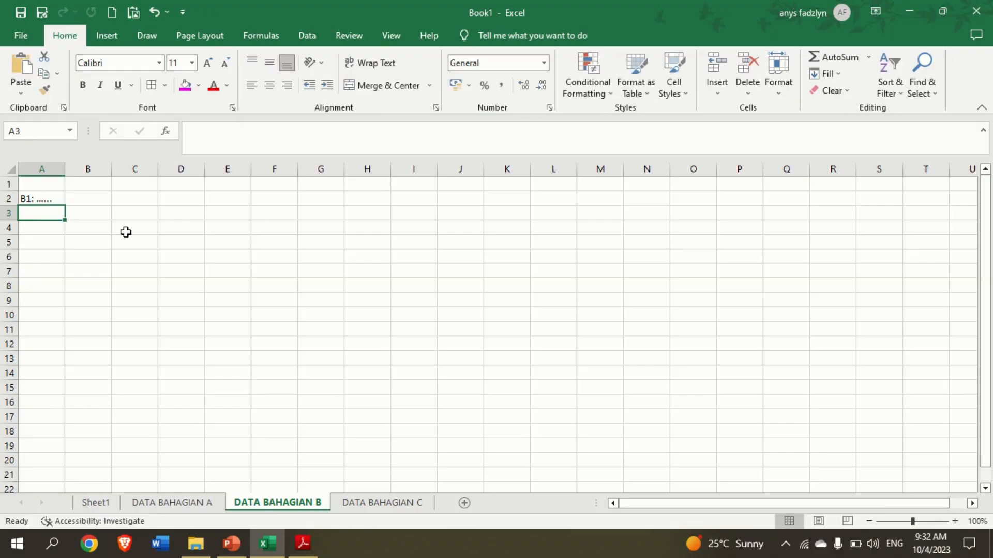
Step: List the answer codes 1 to 4 below the B1 heading in A3:A6
{"action": "type", "text": "1"}
{"action": "key", "text": "Return"}
{"action": "type", "text": "2"}
{"action": "key", "text": "Return"}
{"action": "type", "text": "3"}
{"action": "key", "text": "Return"}
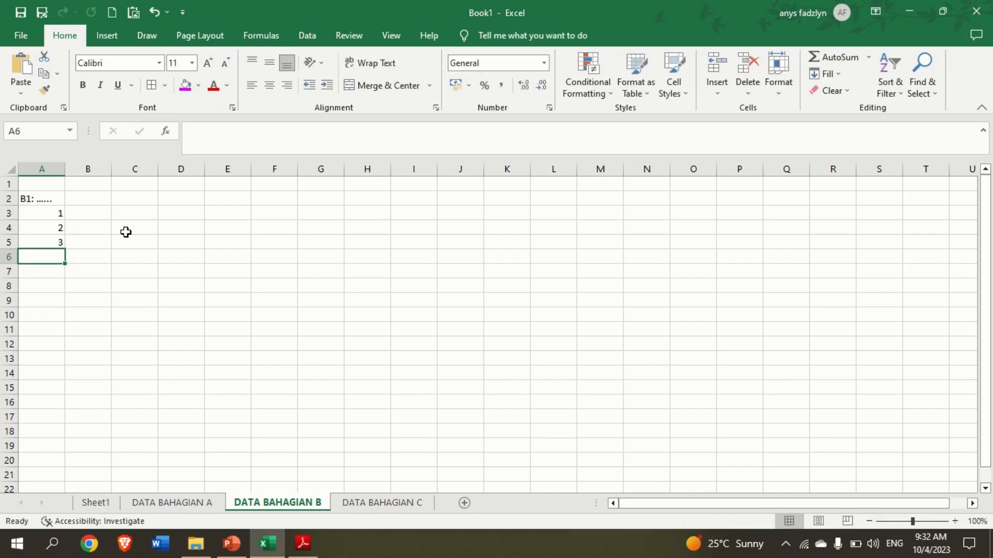
{"action": "type", "text": "4"}
{"action": "key", "text": "Return"}
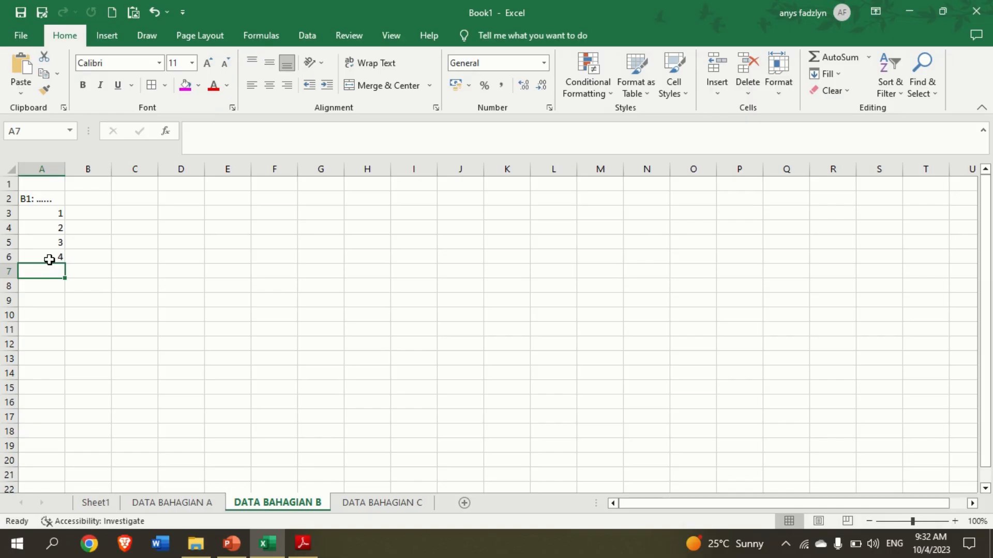
{"action": "left_click", "coordinate": [52, 212]}
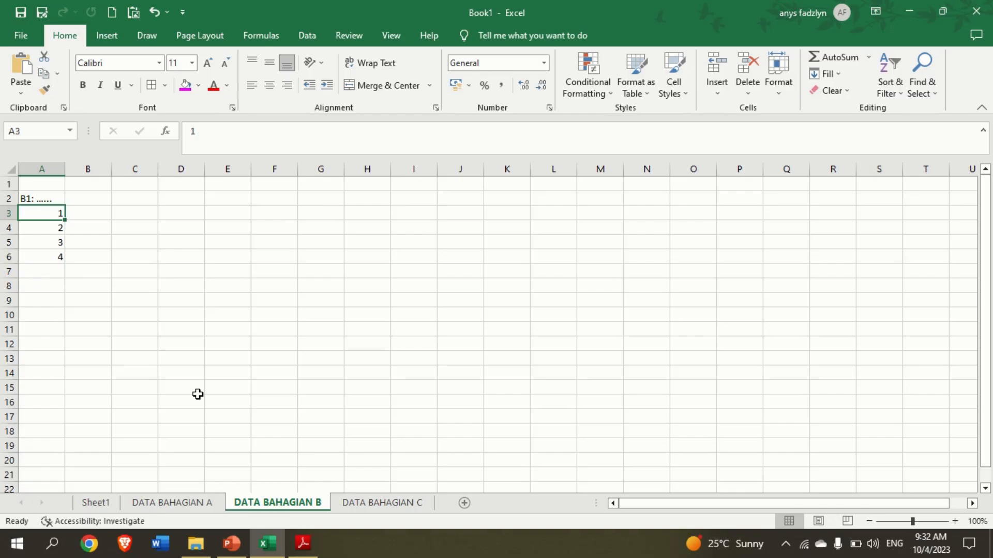
Step: Find all answers with code 1 in Sheet1's B1 column (G2:G31) and record 0 in B3 of DATA BAHAGIAN B
{"action": "left_click", "coordinate": [109, 504]}
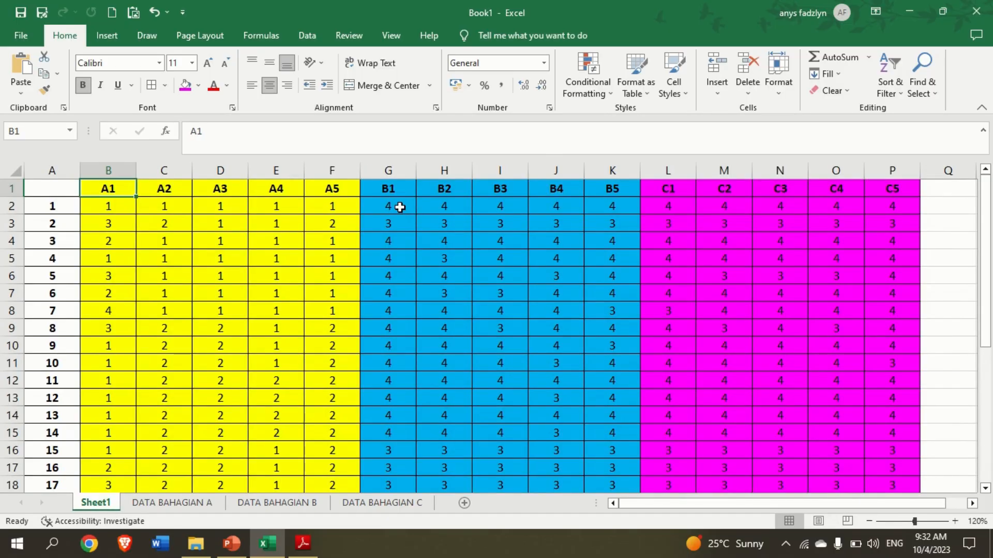
{"action": "left_click_drag", "start_coordinate": [400, 207], "coordinate": [397, 451]}
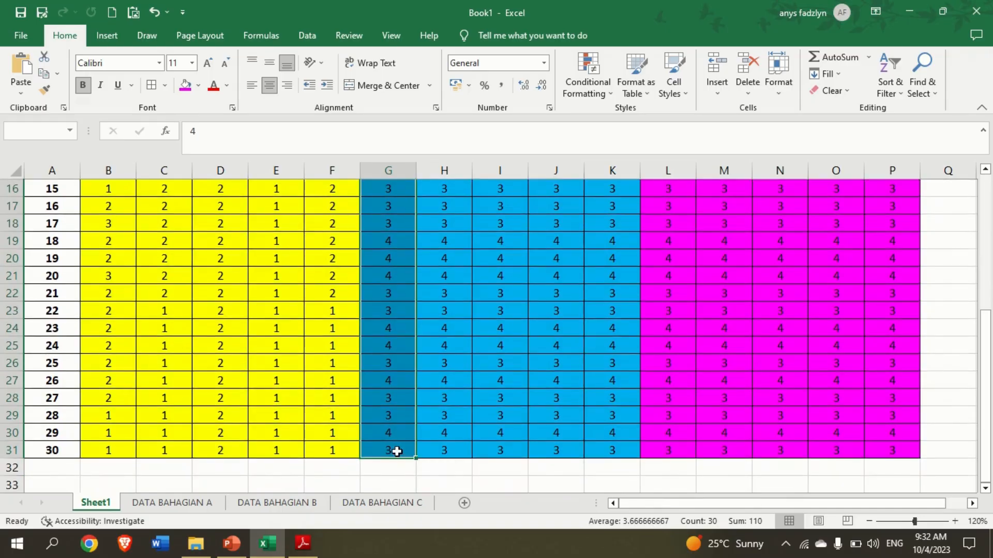
{"action": "left_click", "coordinate": [918, 70]}
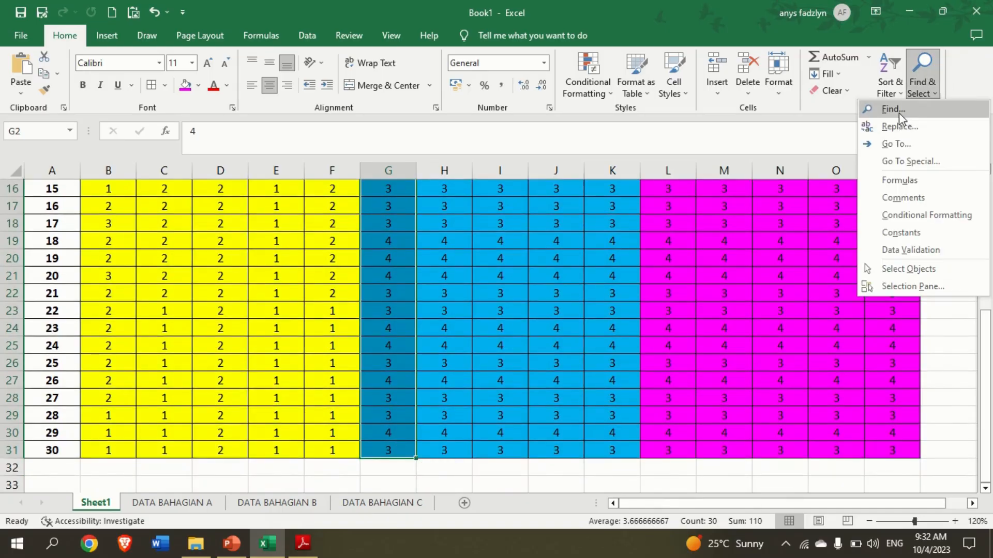
{"action": "left_click", "coordinate": [899, 109]}
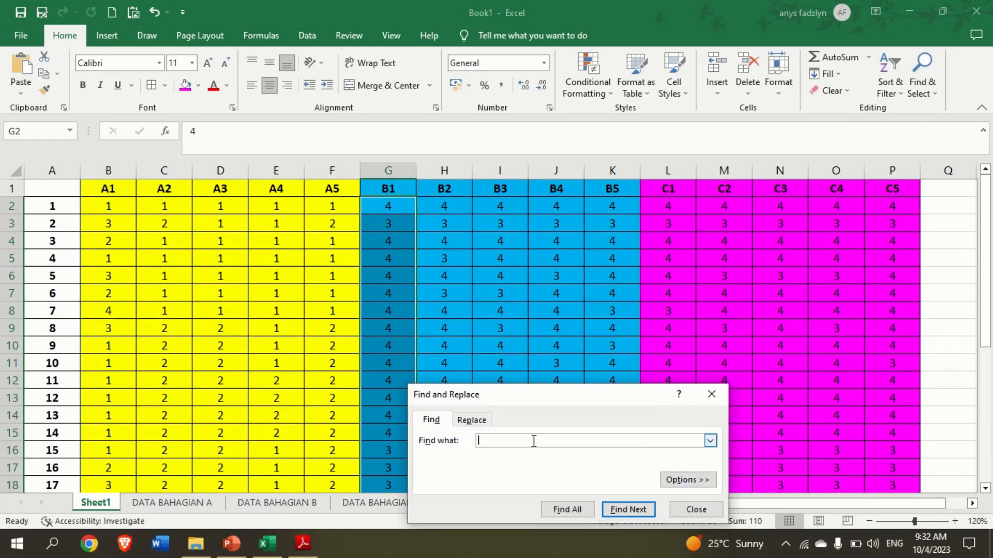
{"action": "left_click", "coordinate": [567, 508]}
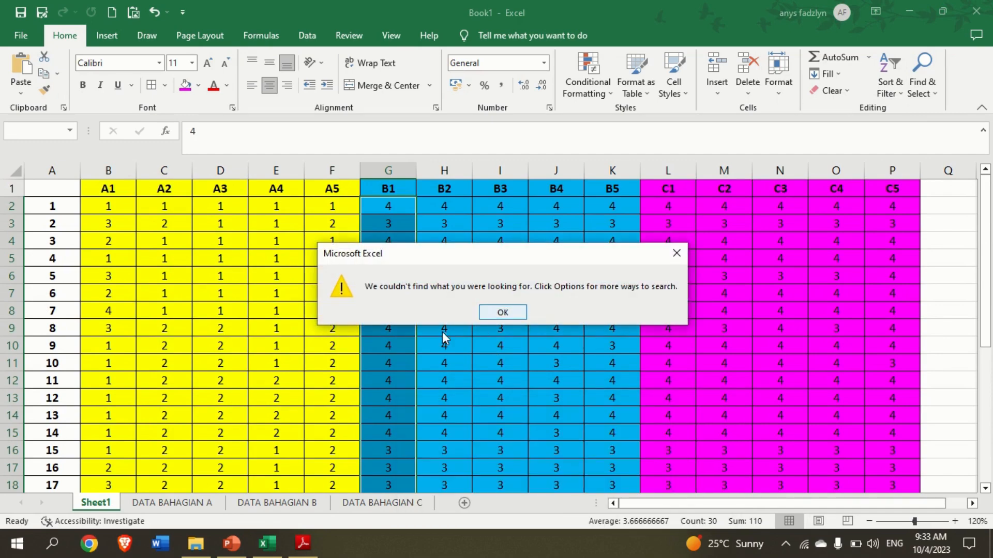
{"action": "left_click", "coordinate": [501, 312]}
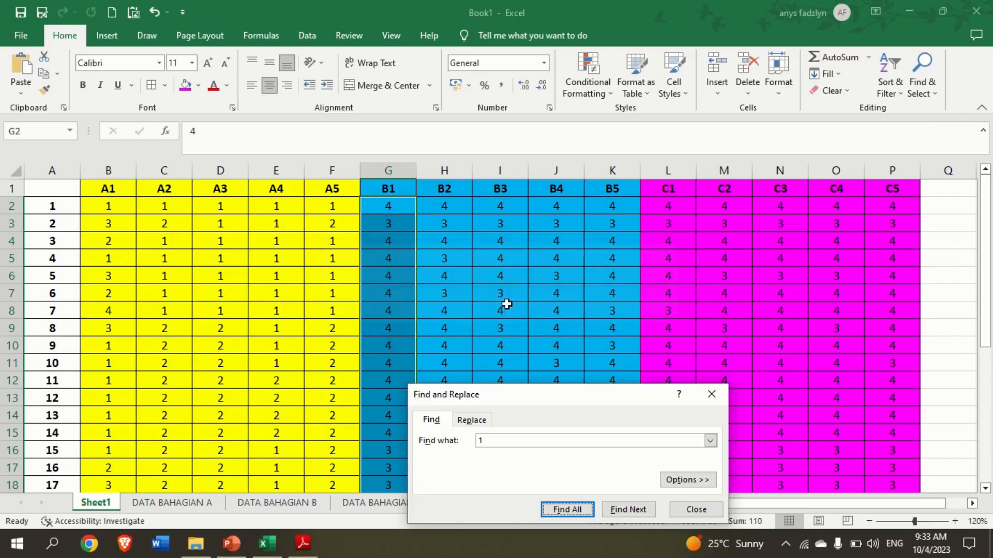
{"action": "left_click", "coordinate": [280, 507]}
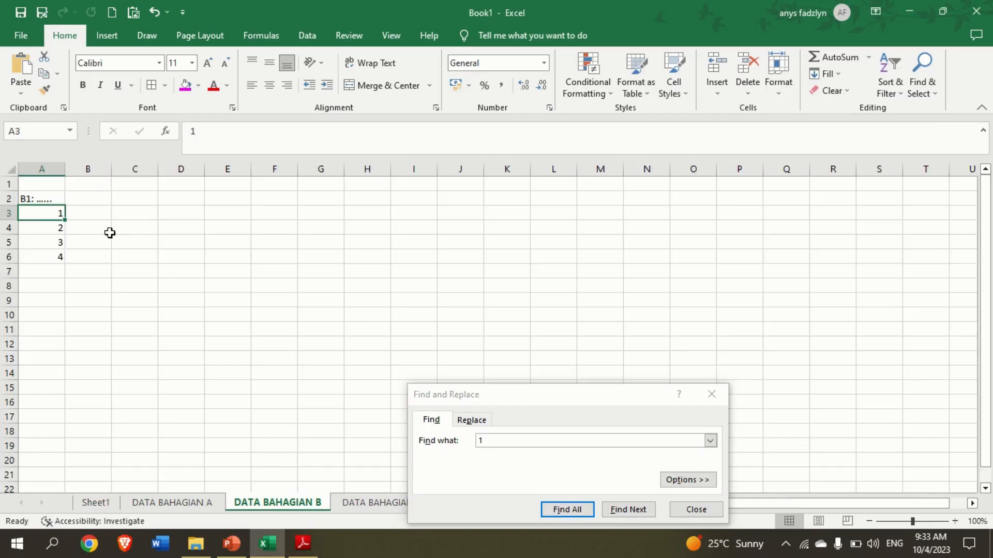
{"action": "left_click", "coordinate": [89, 216]}
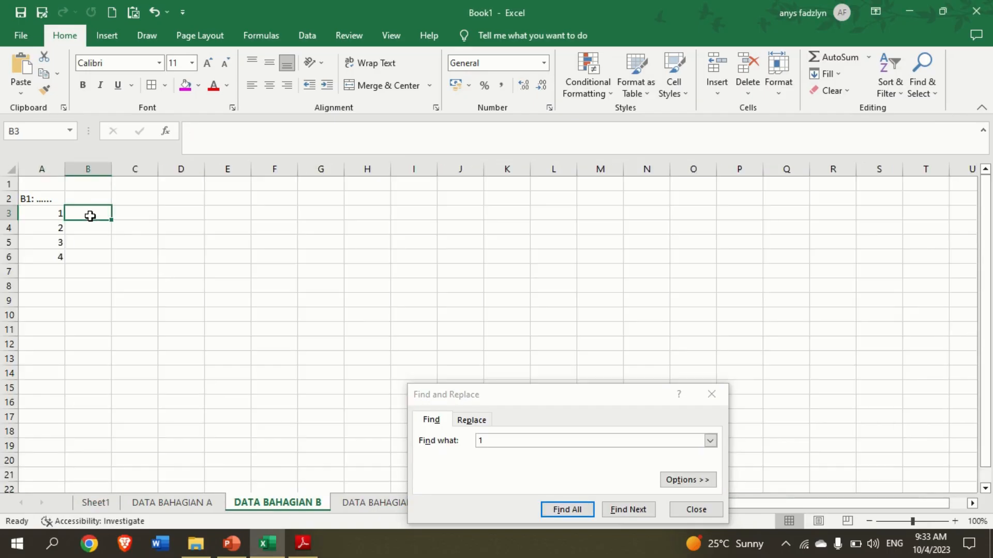
{"action": "type", "text": "0"}
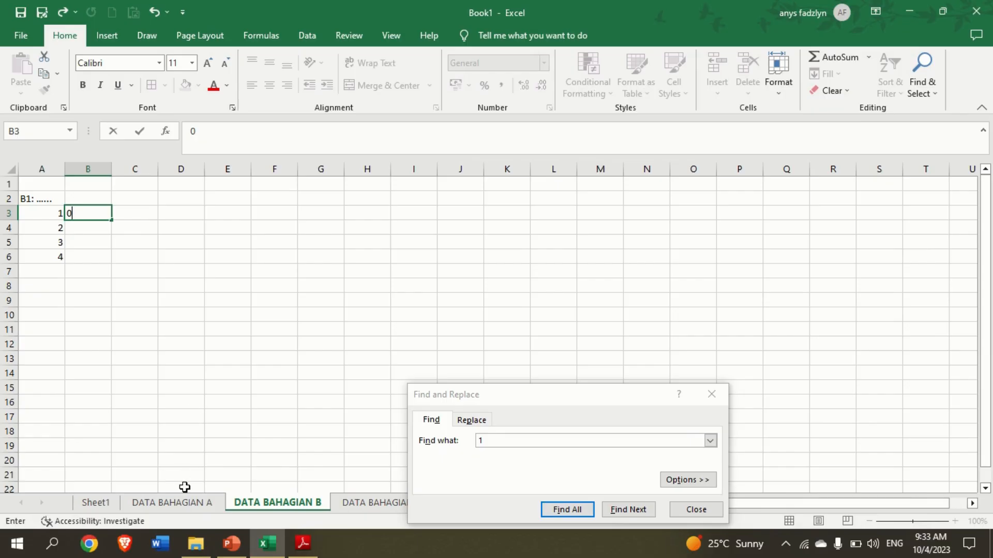
Step: Find all code 2 answers in the B1 column G2:G31 of Sheet1 and record 0 in B4 of DATA BAHAGIAN B
{"action": "left_click", "coordinate": [108, 504]}
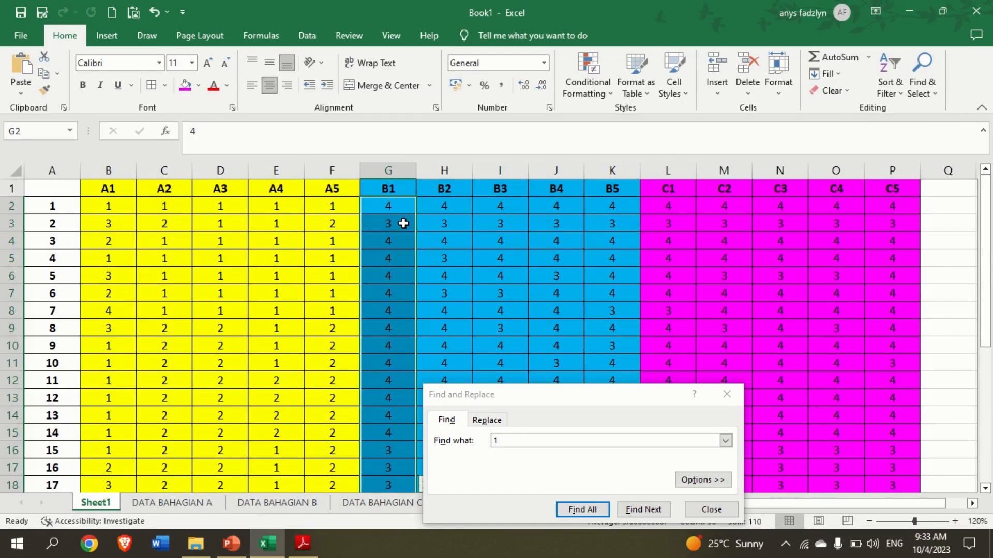
{"action": "left_click_drag", "start_coordinate": [403, 223], "coordinate": [384, 461]}
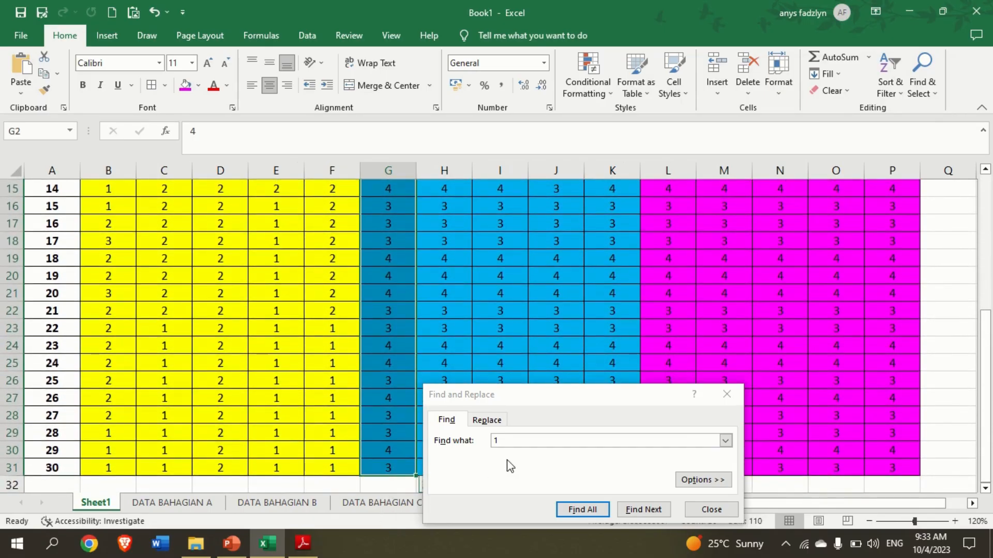
{"action": "left_click", "coordinate": [512, 439]}
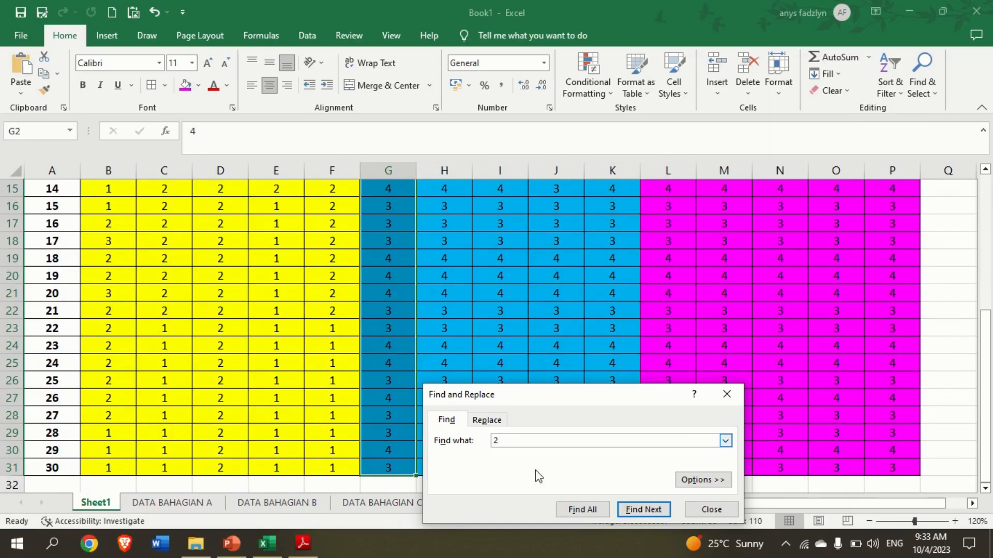
{"action": "left_click", "coordinate": [574, 509]}
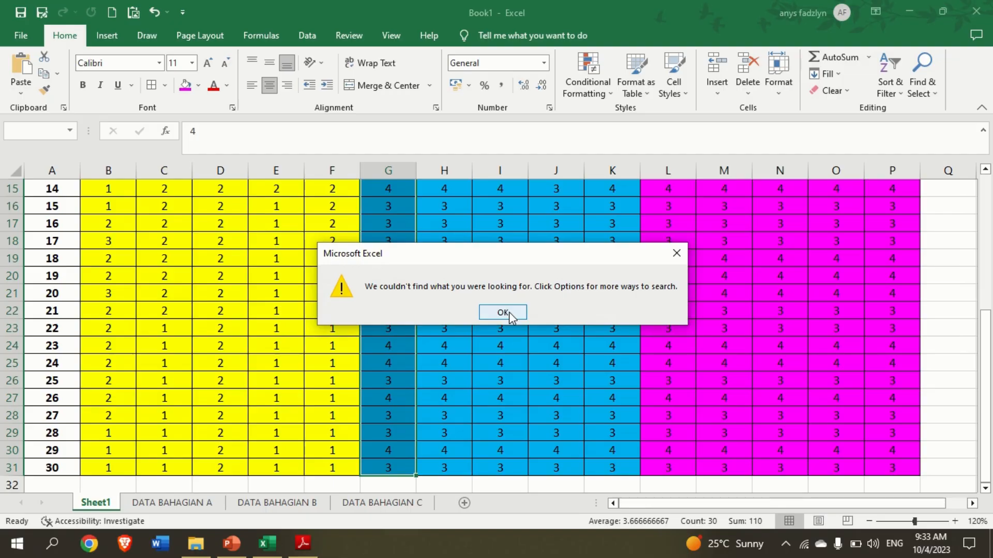
{"action": "left_click", "coordinate": [502, 312]}
{"action": "left_click", "coordinate": [277, 503]}
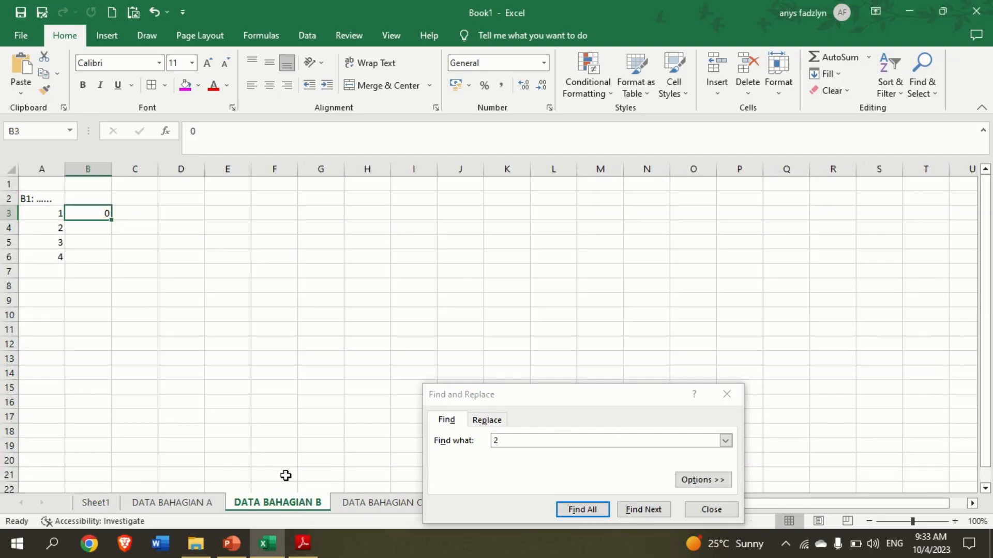
{"action": "left_click", "coordinate": [100, 232]}
{"action": "type", "text": "0"}
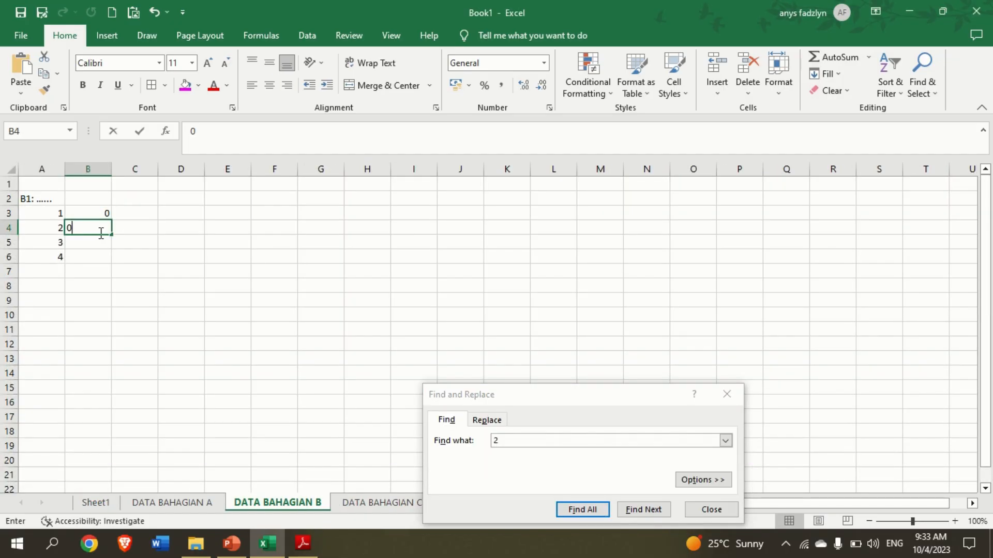
{"action": "key", "text": "Return"}
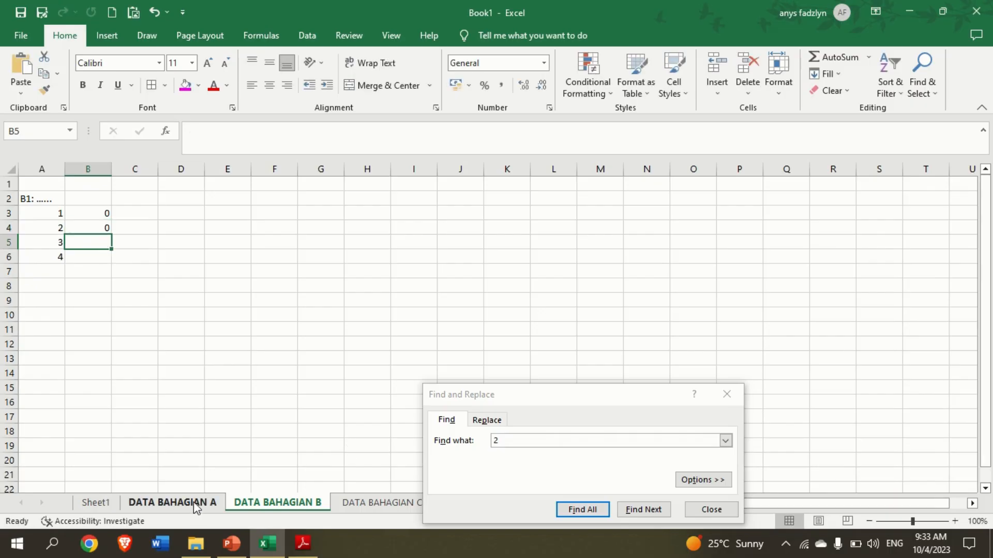
Step: Find all code 3 answers in the same B1 responses on Sheet1 and record 10 in B5 of DATA BAHAGIAN B
{"action": "left_click", "coordinate": [96, 503]}
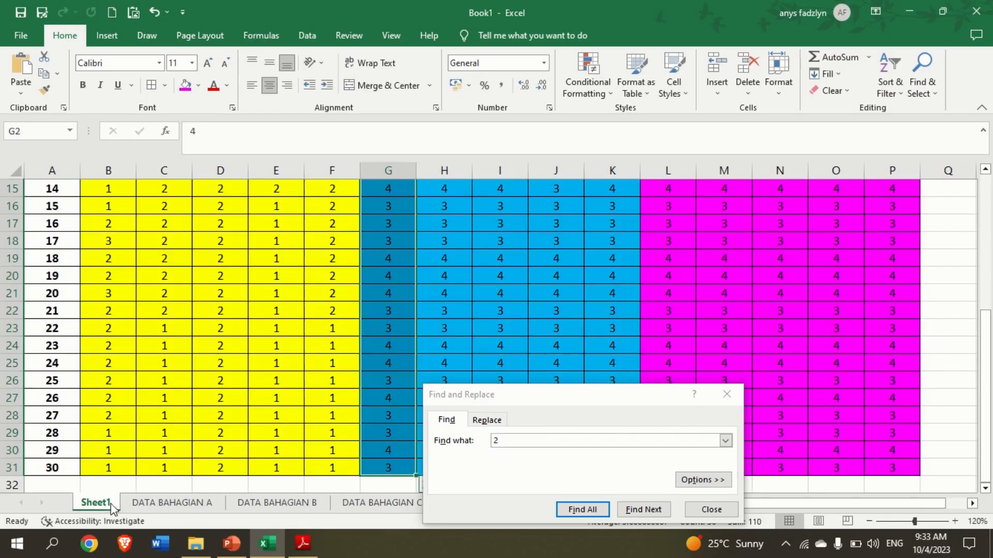
{"action": "left_click", "coordinate": [550, 443]}
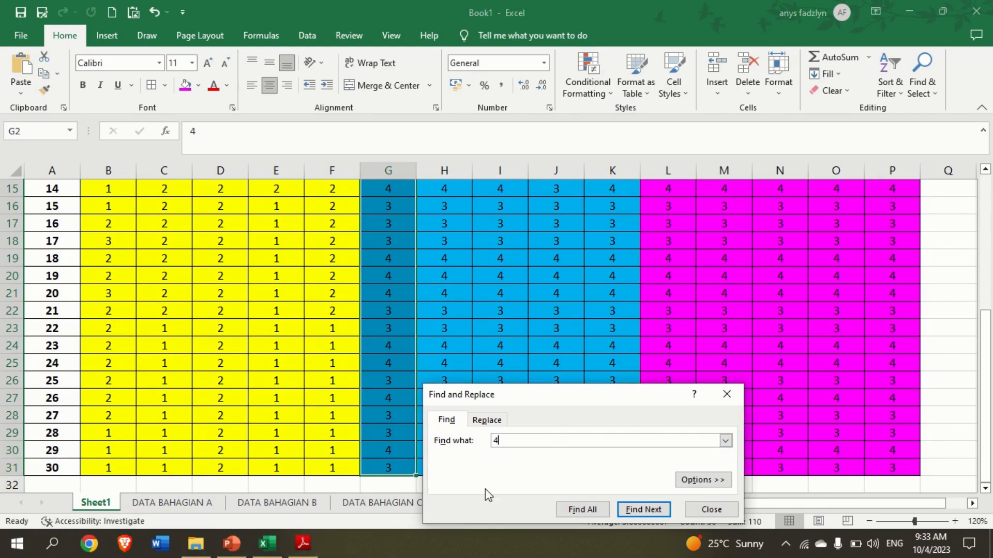
{"action": "left_click", "coordinate": [569, 509]}
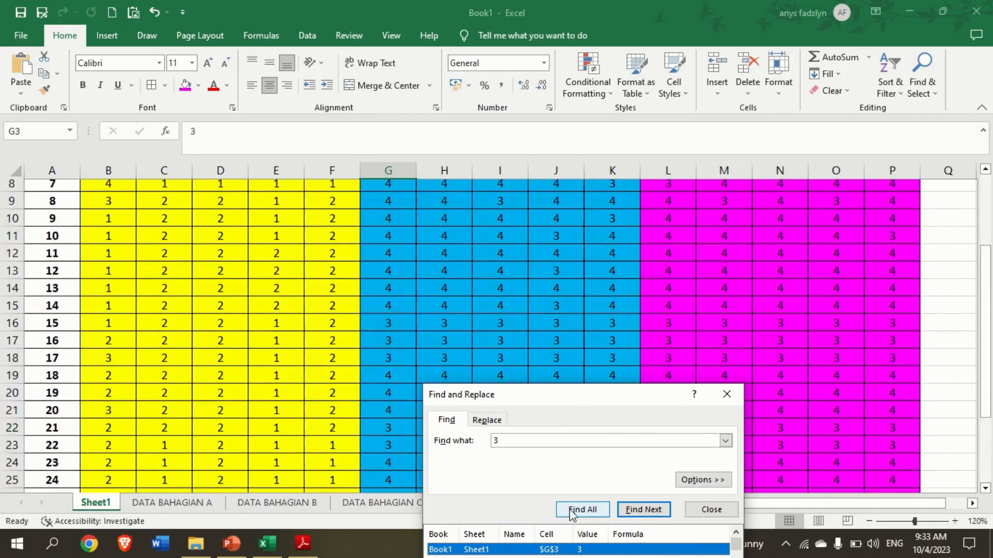
{"action": "left_click_drag", "start_coordinate": [575, 398], "coordinate": [638, 302]}
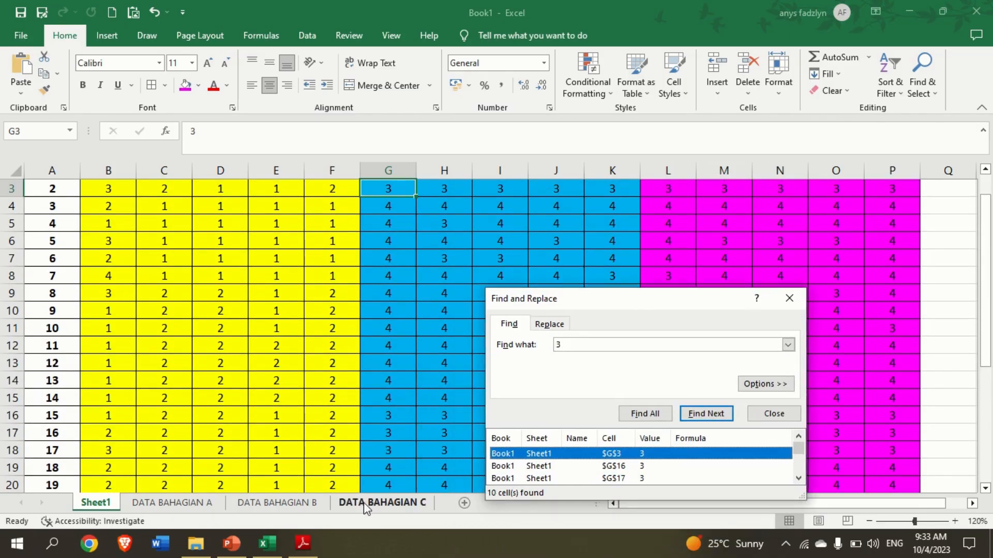
{"action": "left_click", "coordinate": [275, 504]}
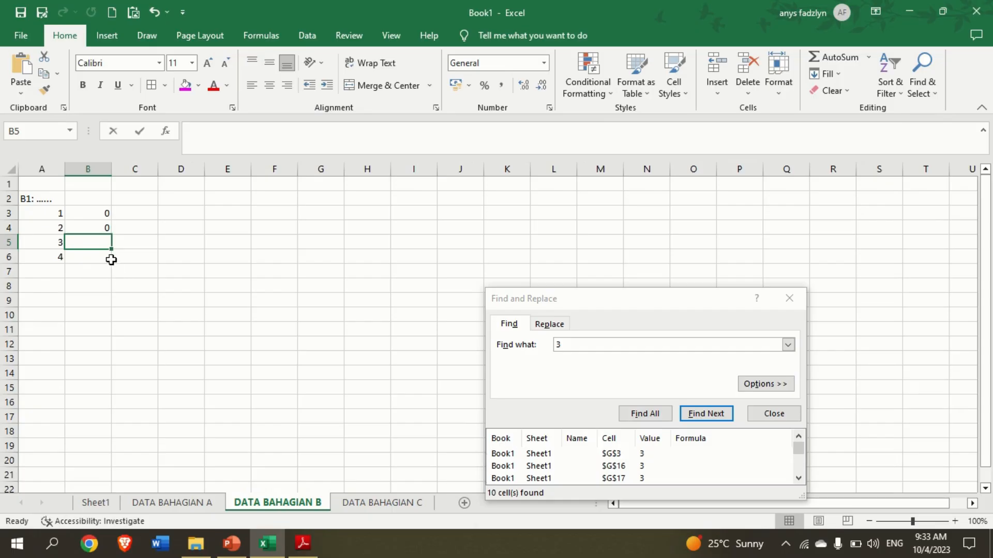
{"action": "type", "text": "20"}
Step: Reselect G2:G31 on Sheet1, find all code 4 answers and record 20 in B6 of DATA BAHAGIAN B
{"action": "left_click", "coordinate": [106, 506]}
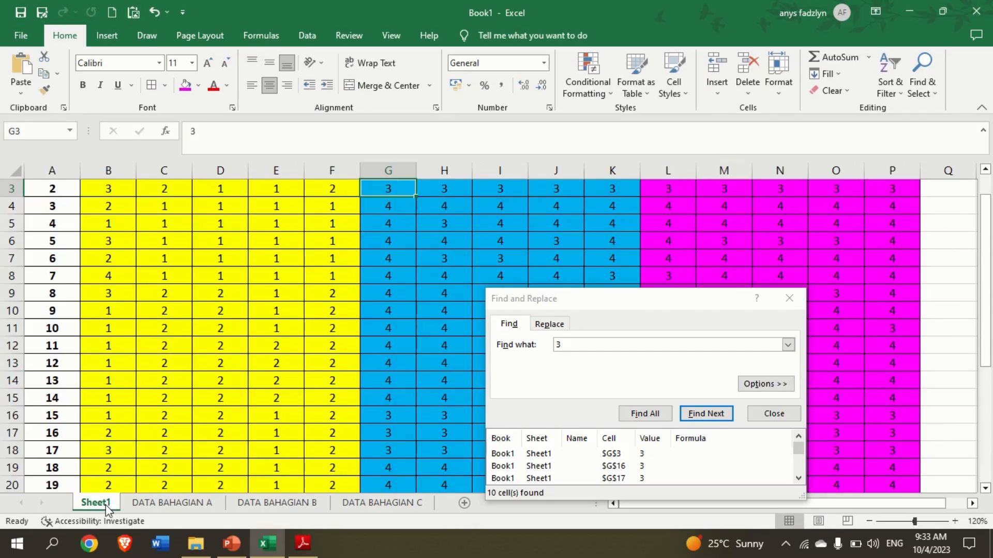
{"action": "scroll", "coordinate": [439, 247], "scroll_direction": "up", "scroll_amount": 1}
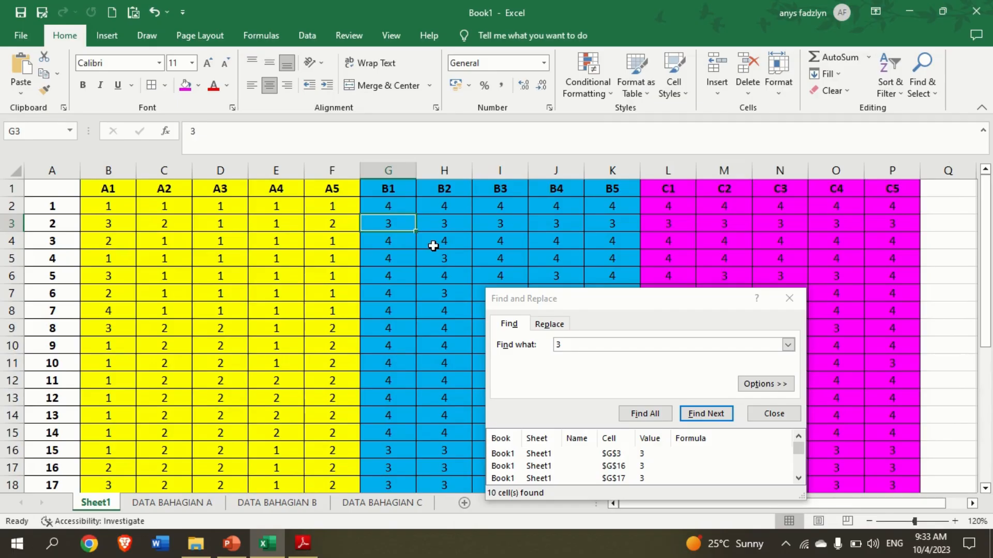
{"action": "left_click_drag", "start_coordinate": [383, 207], "coordinate": [372, 467]}
{"action": "left_click", "coordinate": [618, 346]}
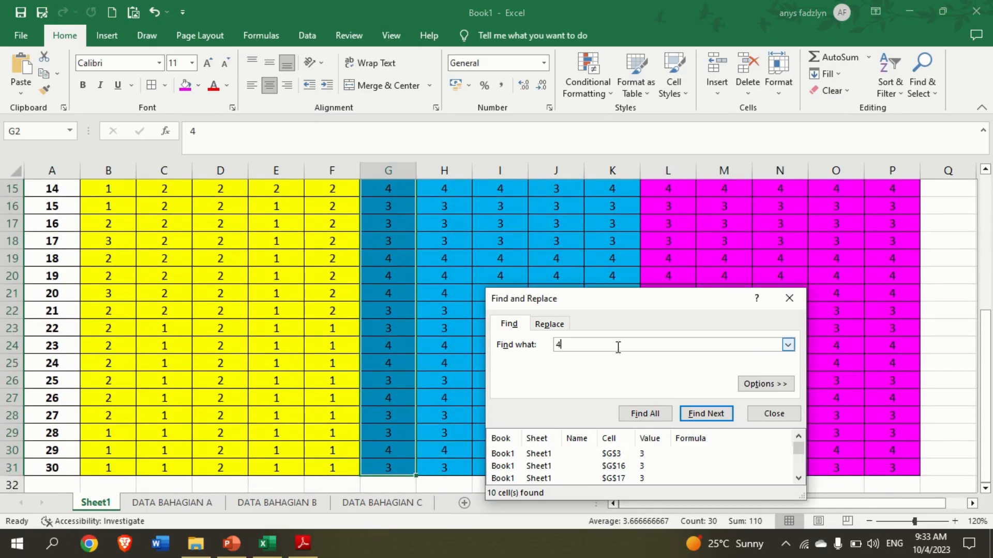
{"action": "type", "text": "4"}
{"action": "left_click", "coordinate": [645, 413]}
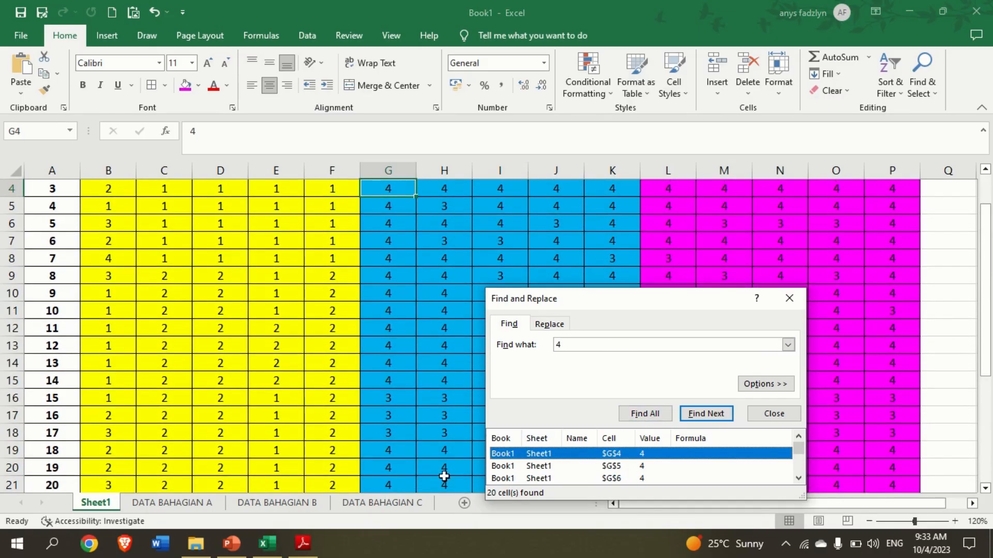
{"action": "left_click", "coordinate": [309, 508]}
{"action": "left_click", "coordinate": [101, 257]}
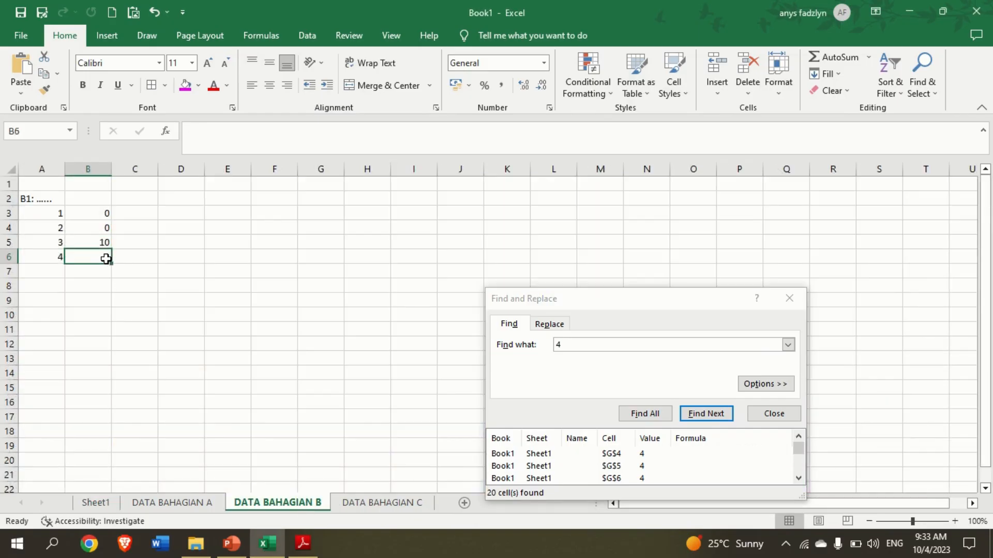
{"action": "type", "text": "20"}
{"action": "left_click", "coordinate": [218, 298]}
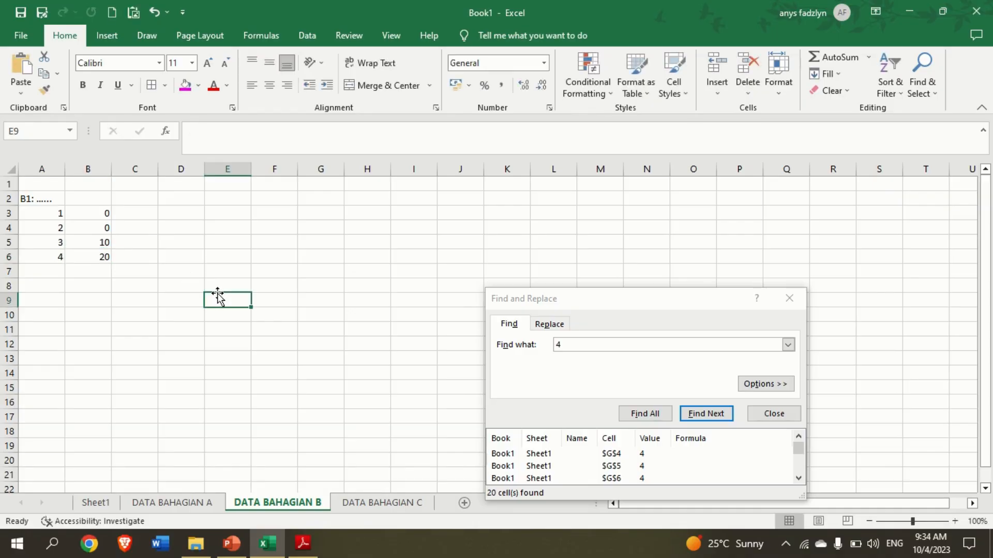
{"action": "left_click", "coordinate": [96, 503]}
{"action": "scroll", "coordinate": [415, 236], "scroll_direction": "up", "scroll_amount": 1}
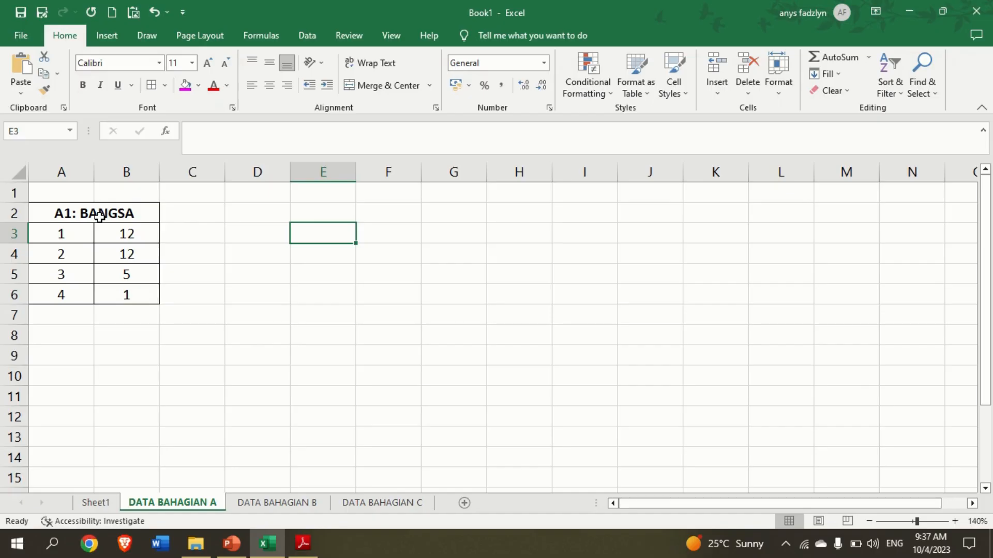
Step: In the A1: BANGSA table on DATA BAHAGIAN A, replace codes 1 to 4 in A3:A6 with MELAYU, CINA, INDIA and LAIN-LAIN
{"action": "left_click", "coordinate": [76, 232]}
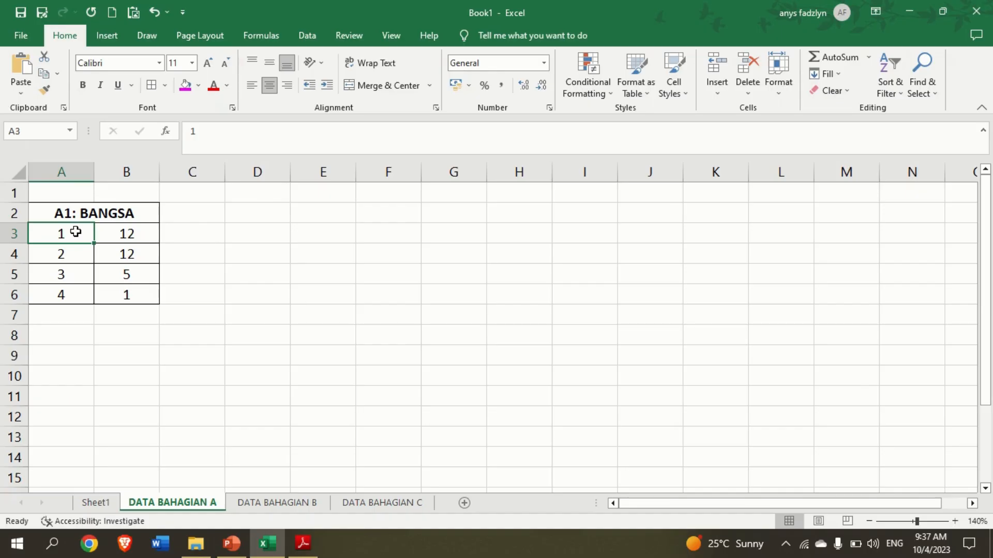
{"action": "type", "text": "MELAYU"}
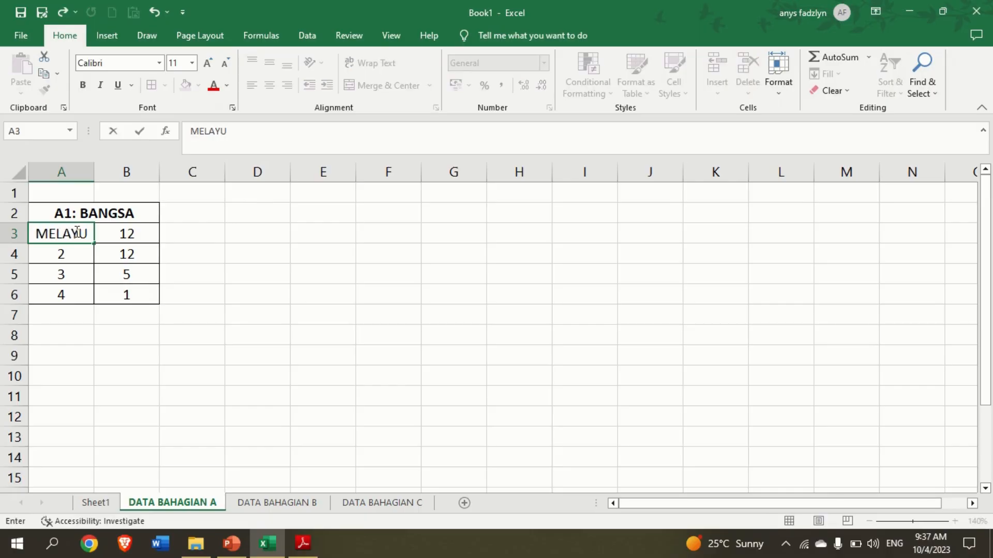
{"action": "key", "text": "Return"}
{"action": "type", "text": "CINA"}
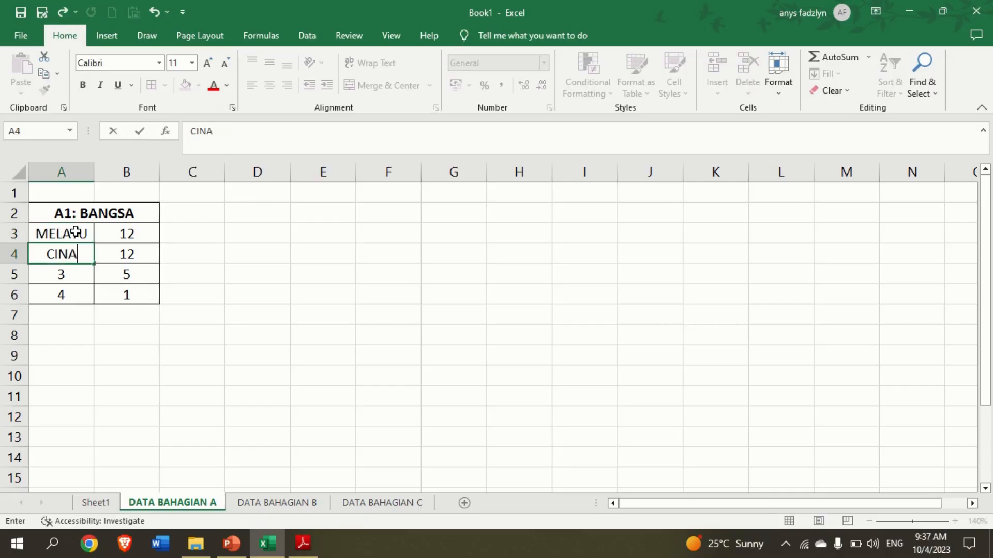
{"action": "key", "text": "Return"}
{"action": "type", "text": "INDIA"}
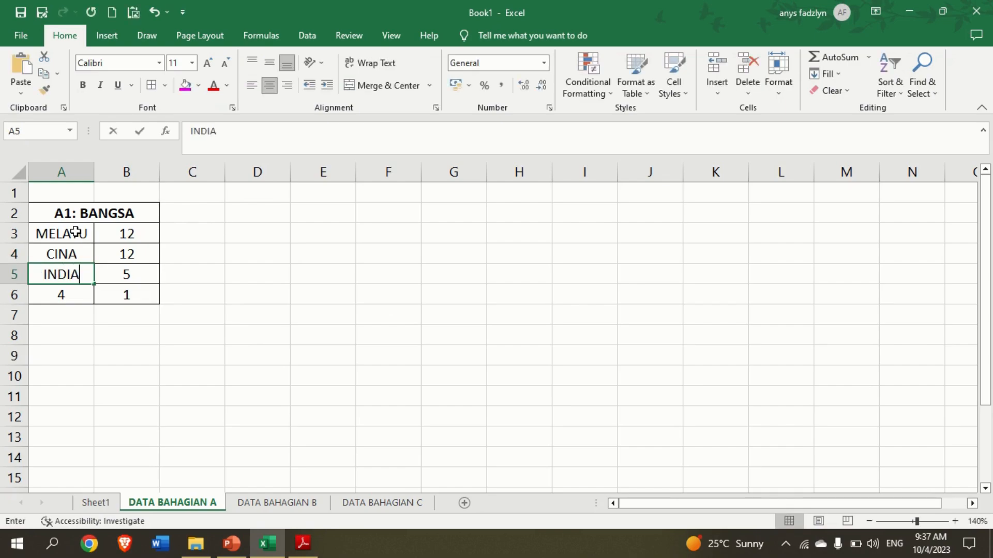
{"action": "key", "text": "Return"}
{"action": "type", "text": "LAIN-LAIN"}
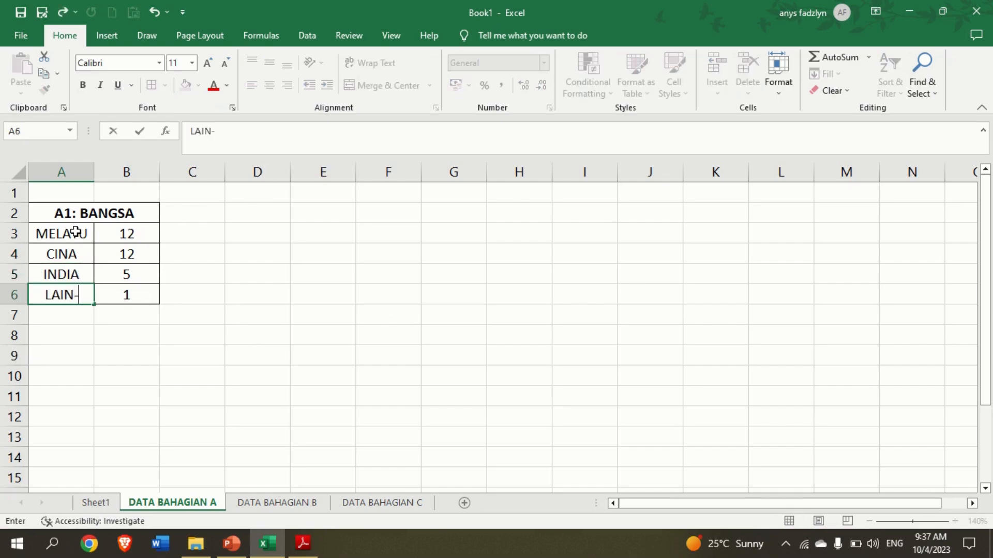
{"action": "left_click", "coordinate": [231, 299]}
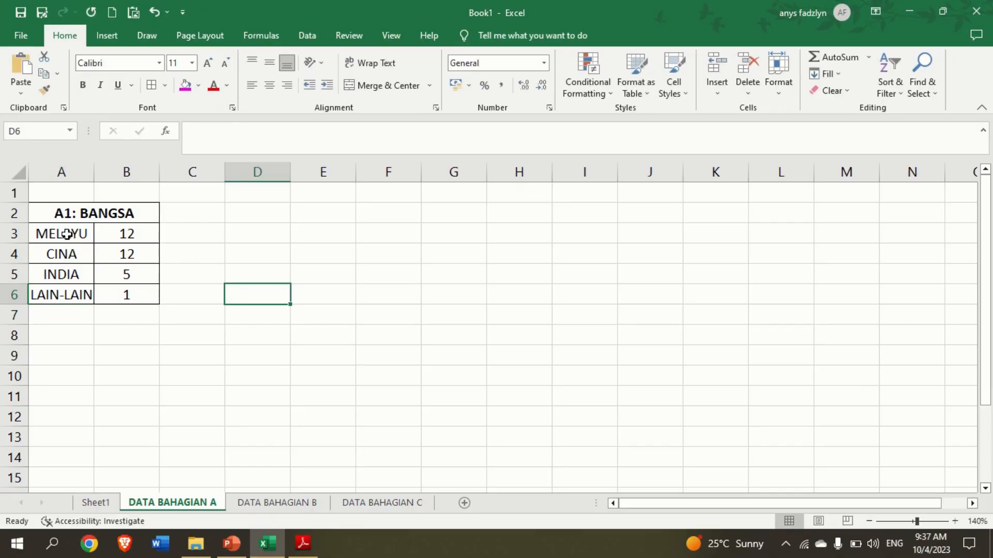
Step: Insert a pie chart from the A1: BANGSA tally in A3:B6 on DATA BAHAGIAN A
{"action": "left_click_drag", "start_coordinate": [76, 233], "coordinate": [130, 296]}
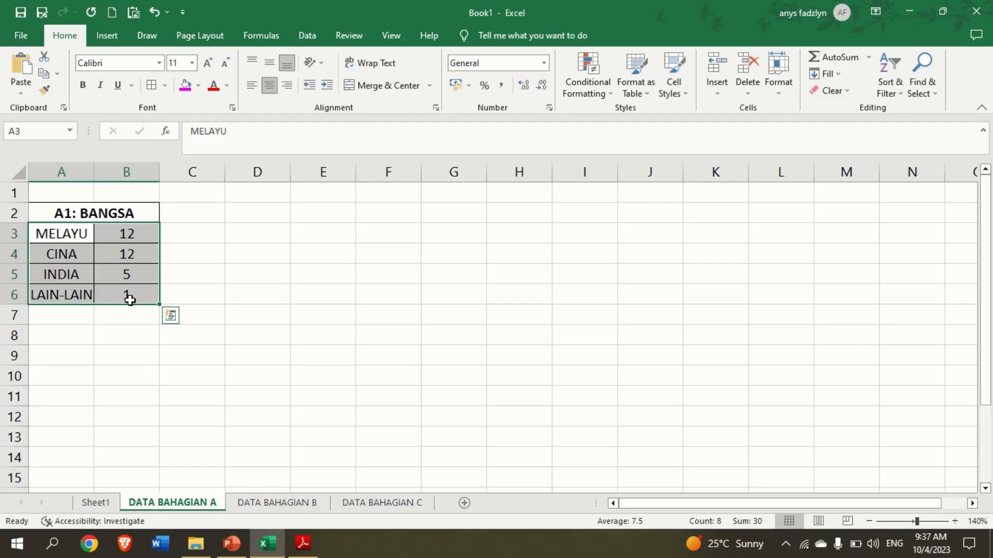
{"action": "left_click", "coordinate": [117, 39]}
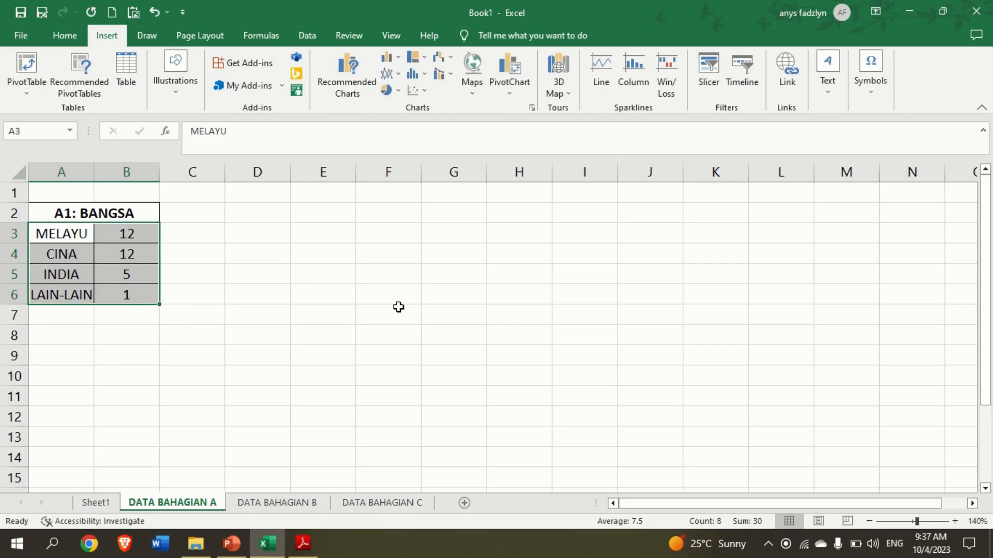
{"action": "left_click", "coordinate": [349, 83]}
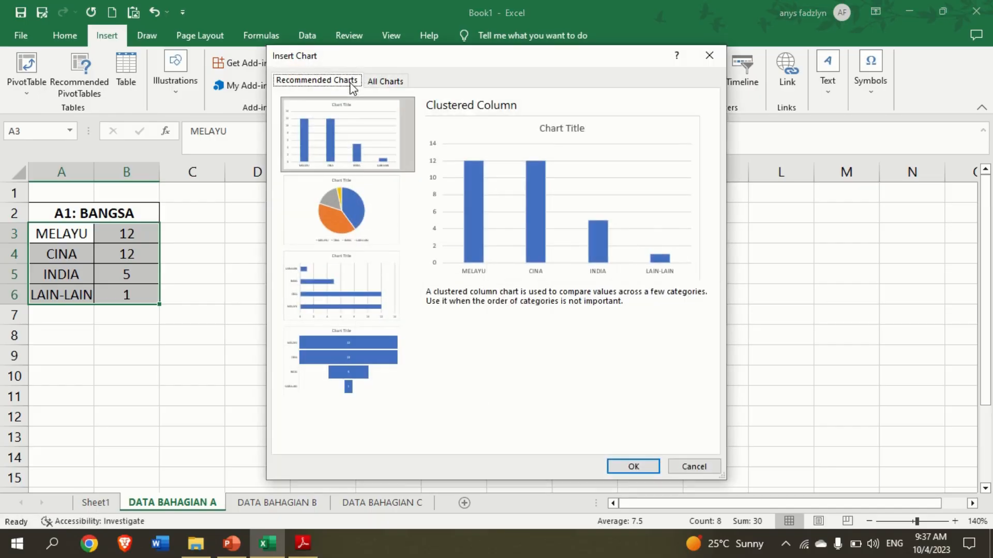
{"action": "left_click", "coordinate": [363, 218]}
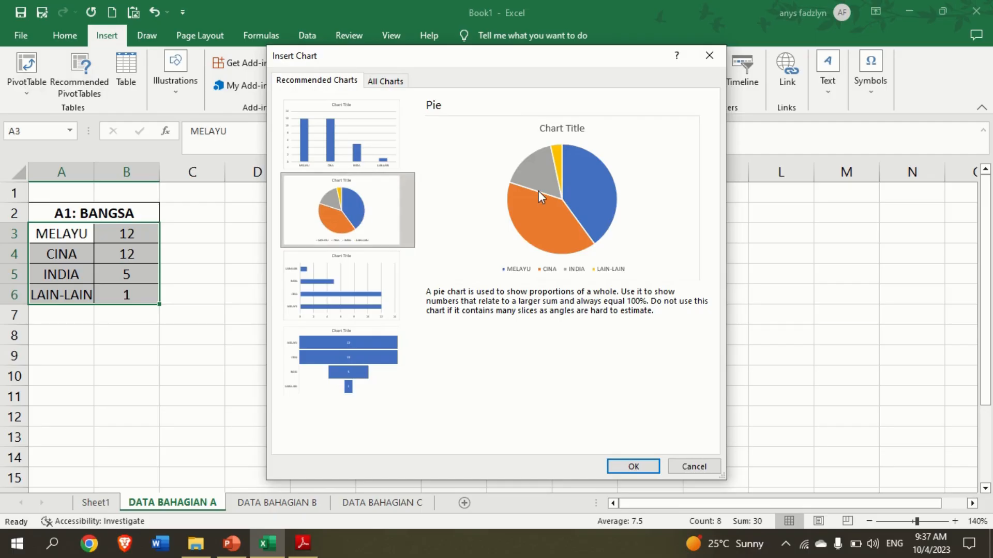
{"action": "left_click", "coordinate": [632, 465]}
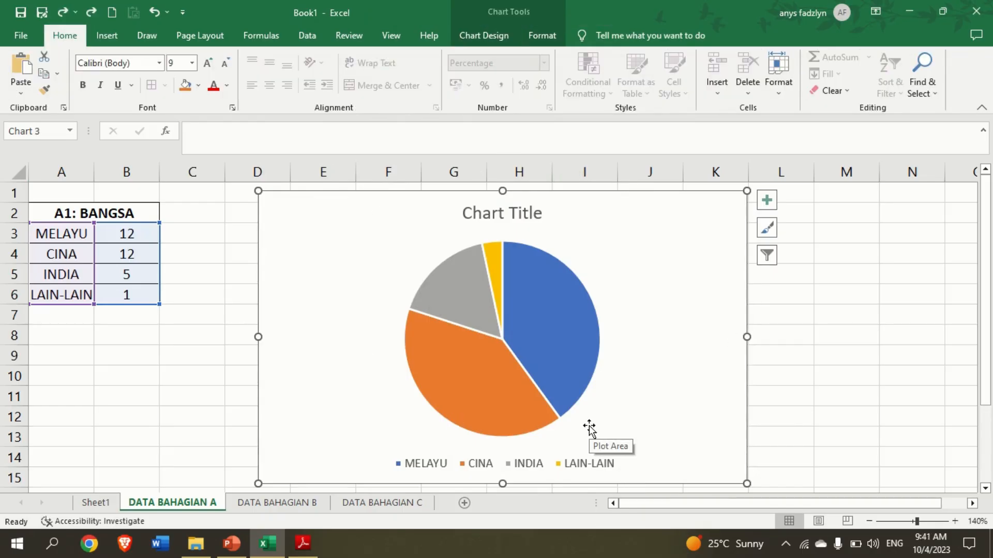
Step: Replace the pie chart's placeholder title with BANGSA and make it bold
{"action": "double_click", "coordinate": [510, 213]}
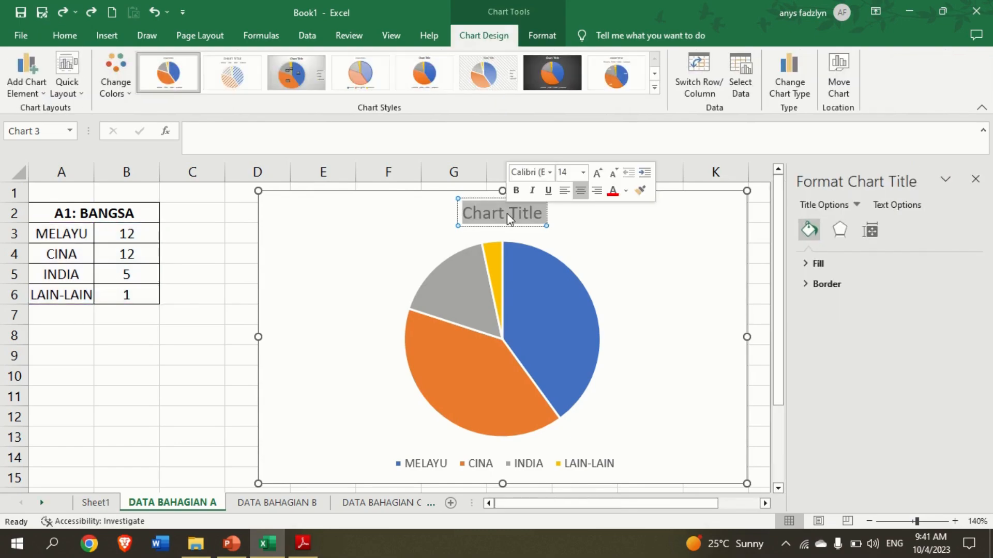
{"action": "key", "text": "Delete"}
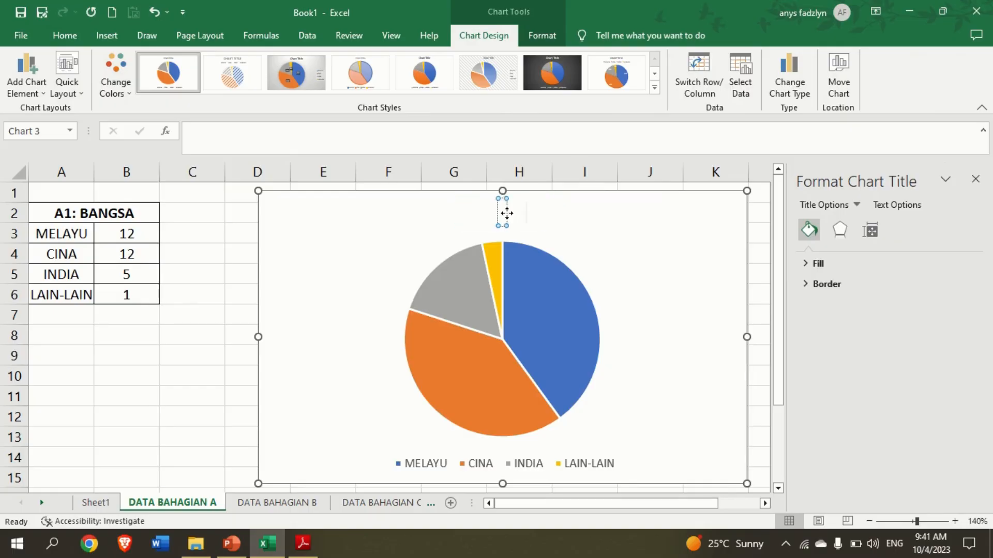
{"action": "type", "text": "BANGSA"}
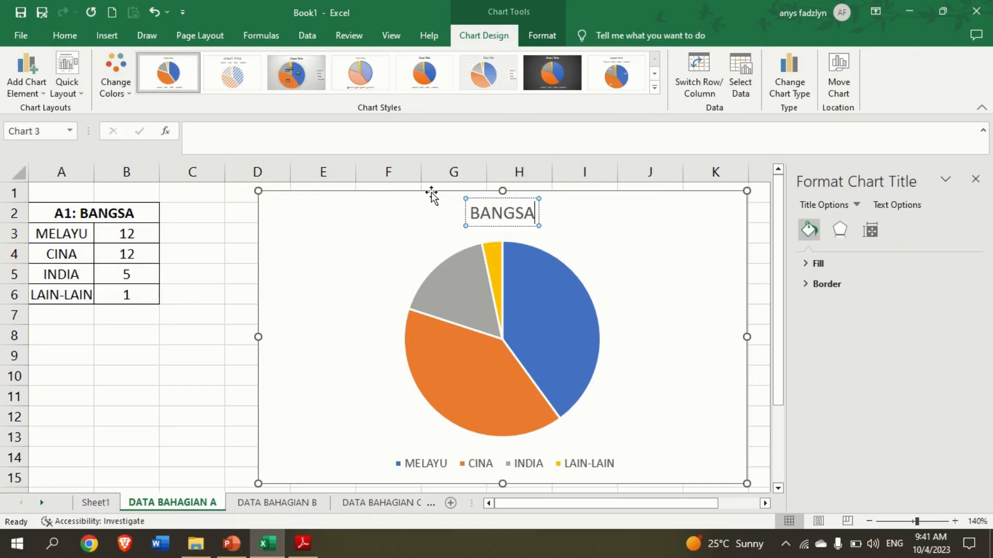
{"action": "double_click", "coordinate": [509, 213]}
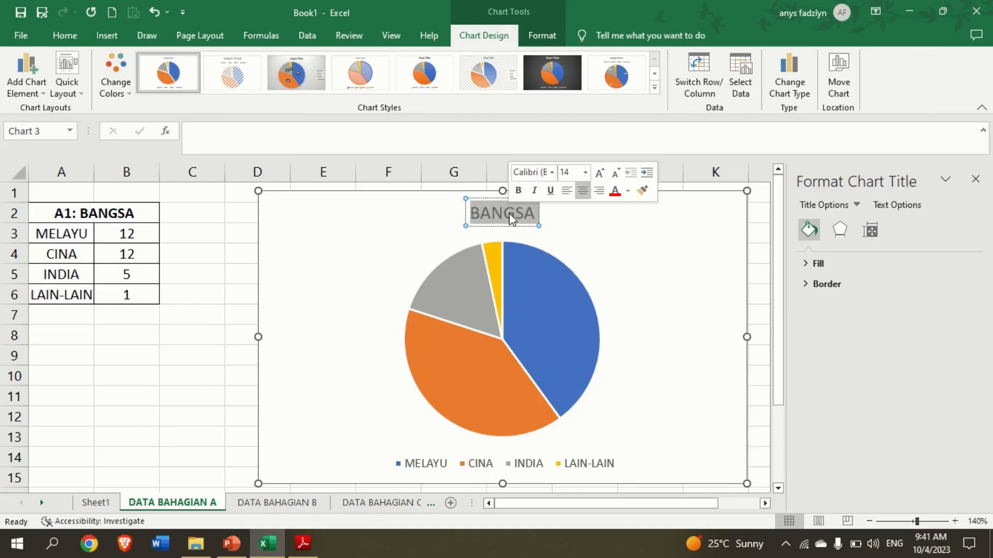
{"action": "left_click", "coordinate": [518, 190]}
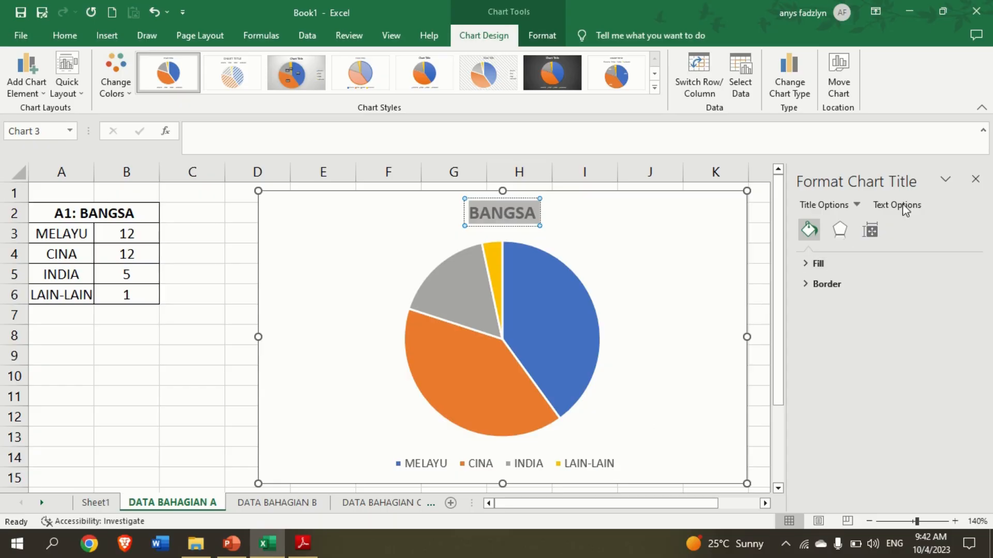
{"action": "left_click", "coordinate": [976, 180]}
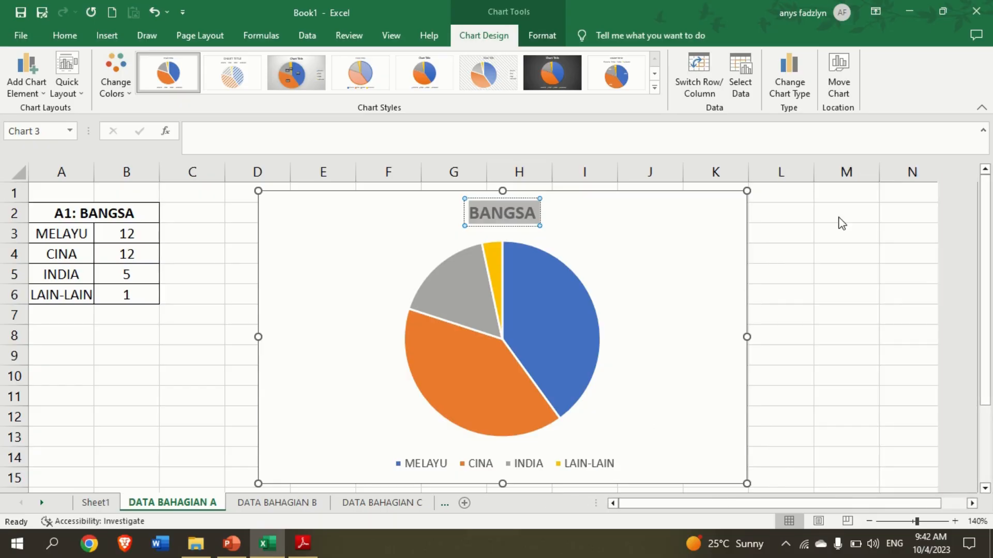
{"action": "left_click", "coordinate": [721, 215]}
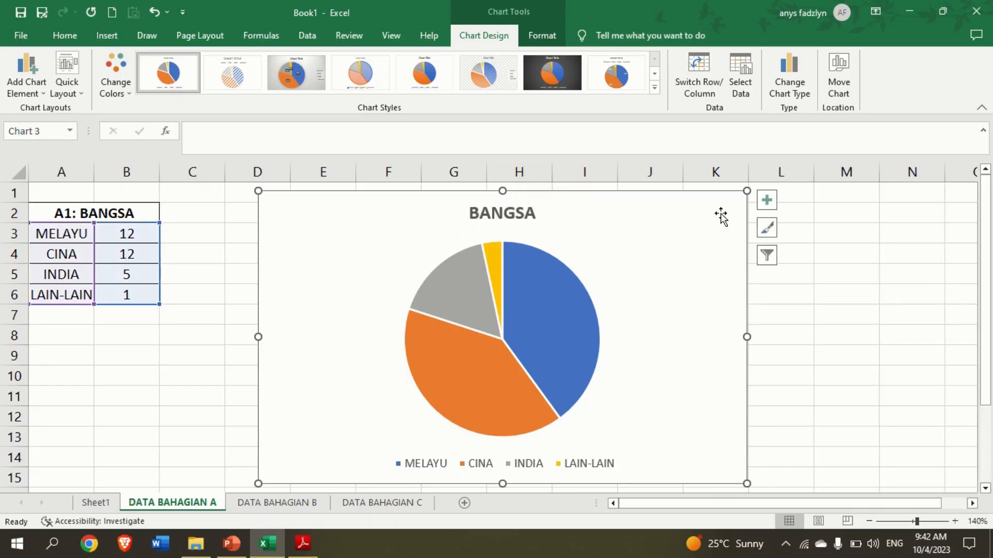
Step: Apply the chart style with a light patterned background, white percentage labels inside the slices and a legend below the pie
{"action": "left_click", "coordinate": [766, 232]}
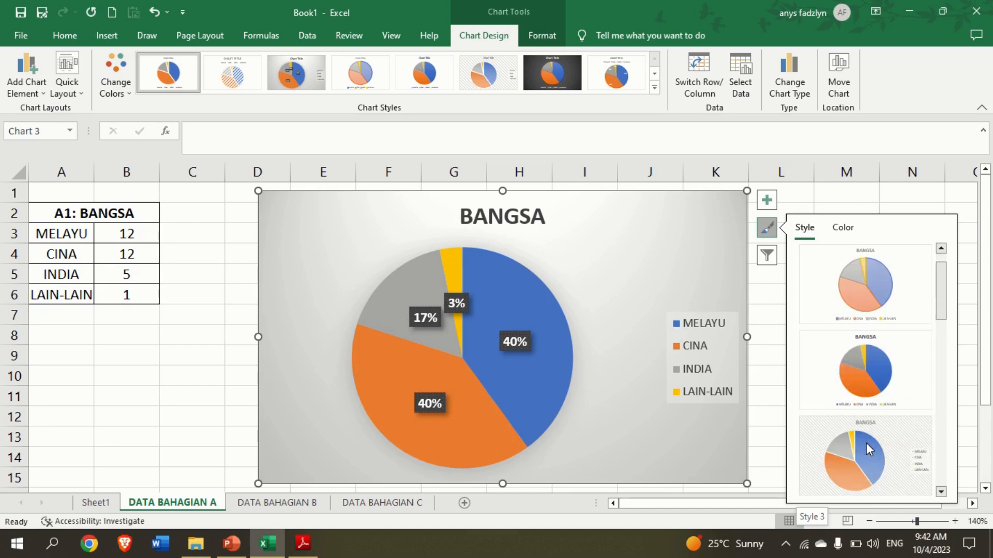
{"action": "scroll", "coordinate": [867, 443], "scroll_direction": "down", "scroll_amount": 6}
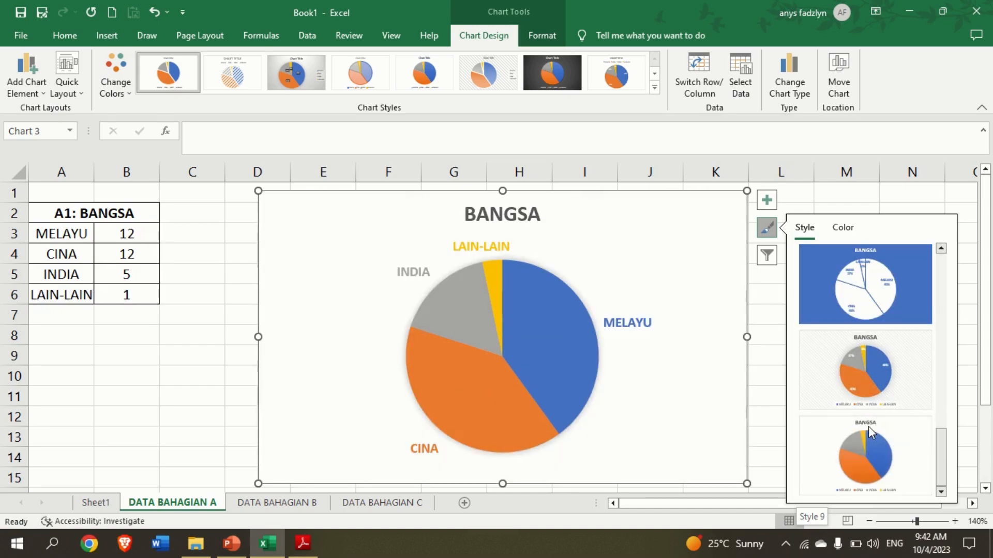
{"action": "left_click", "coordinate": [867, 371]}
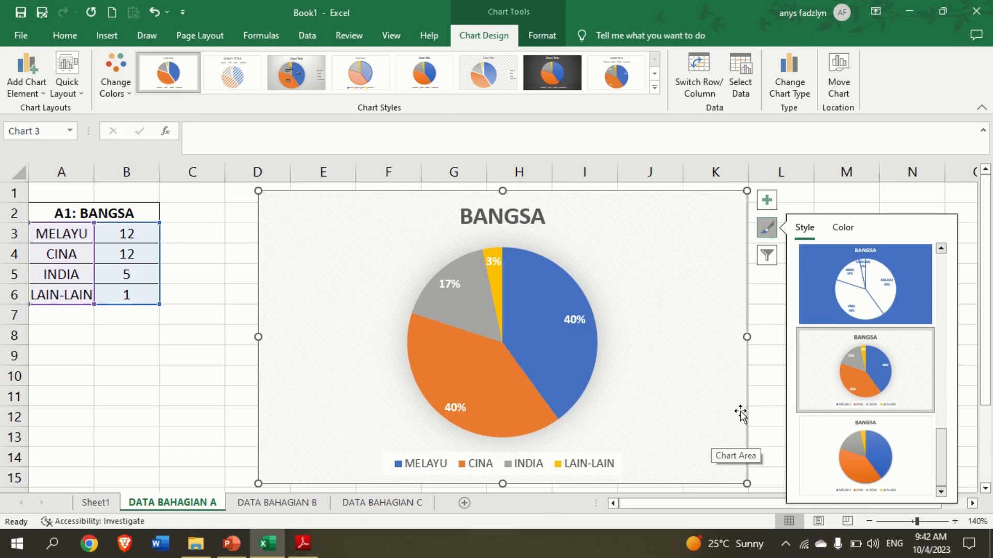
{"action": "left_click", "coordinate": [773, 378]}
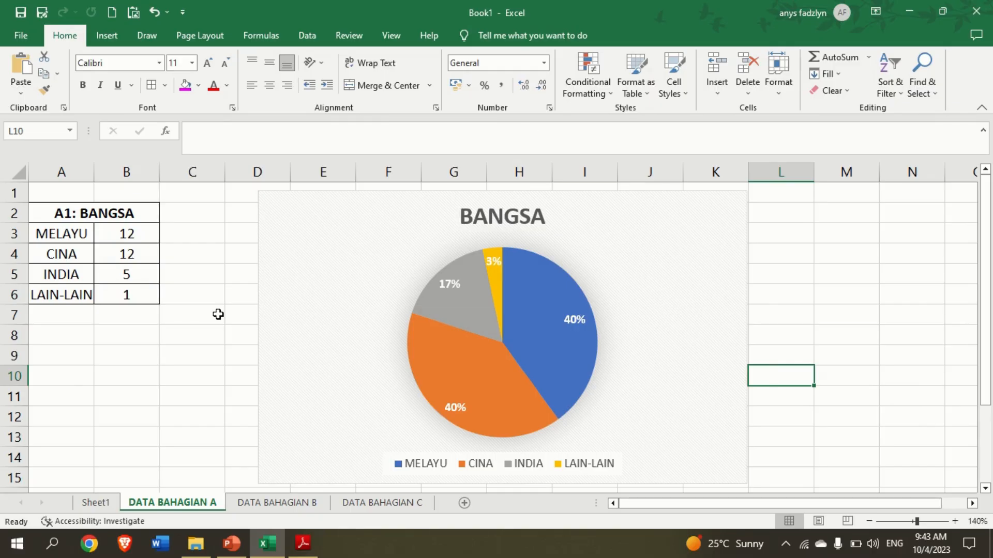
Step: In the B1 table on DATA BAHAGIAN B, replace codes 1 and 2 in A3:A4 with STS and TS
{"action": "left_click", "coordinate": [99, 503]}
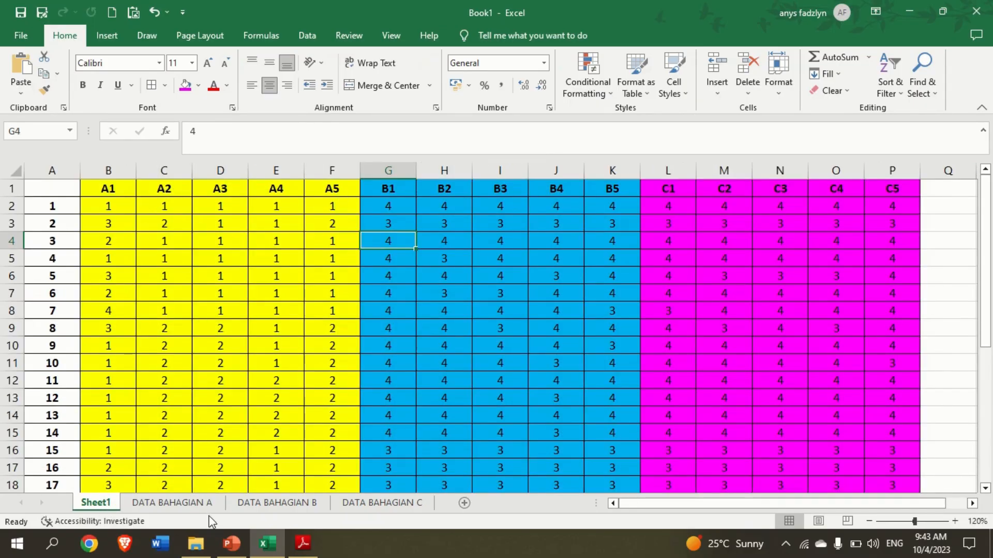
{"action": "left_click", "coordinate": [209, 504]}
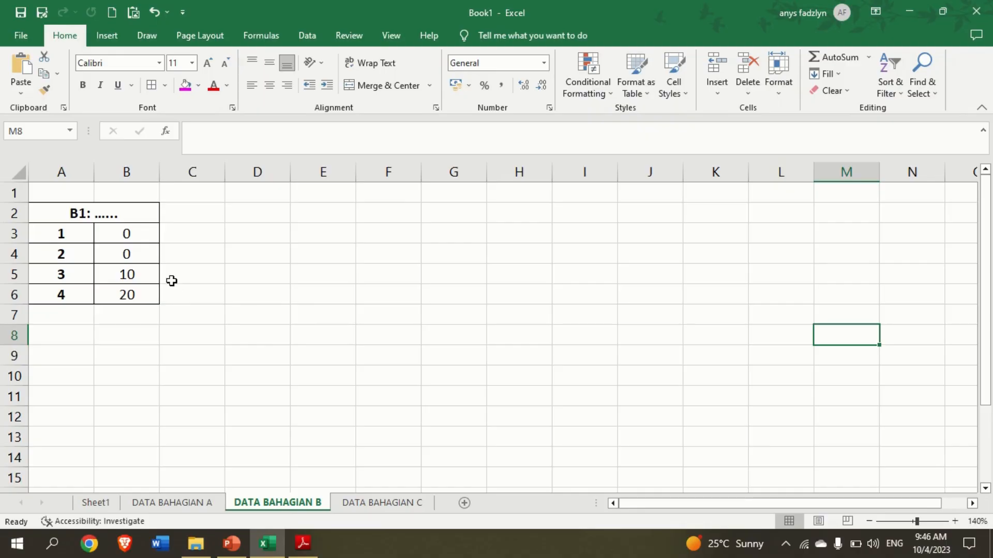
{"action": "left_click", "coordinate": [64, 234]}
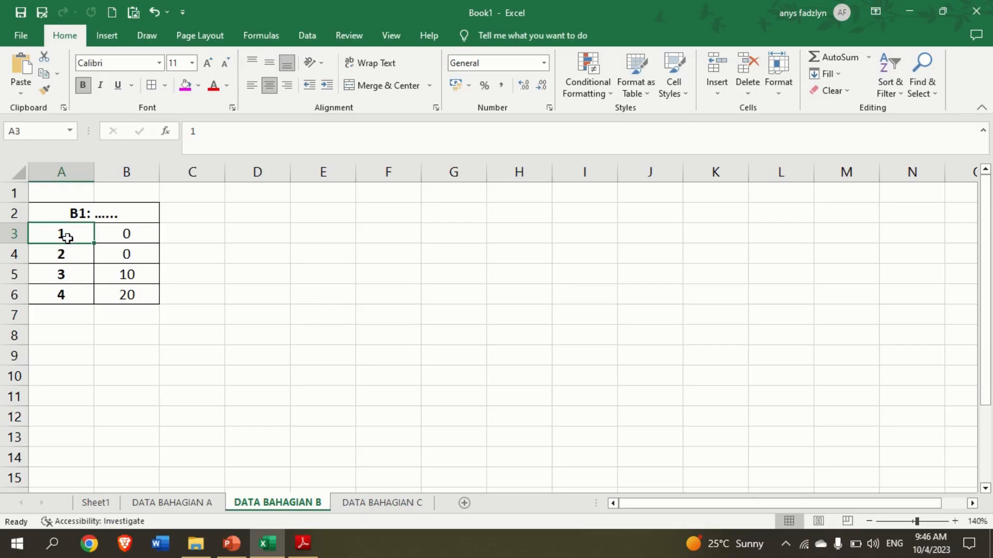
{"action": "left_click", "coordinate": [212, 270]}
{"action": "left_click", "coordinate": [62, 237]}
{"action": "type", "text": "STS"}
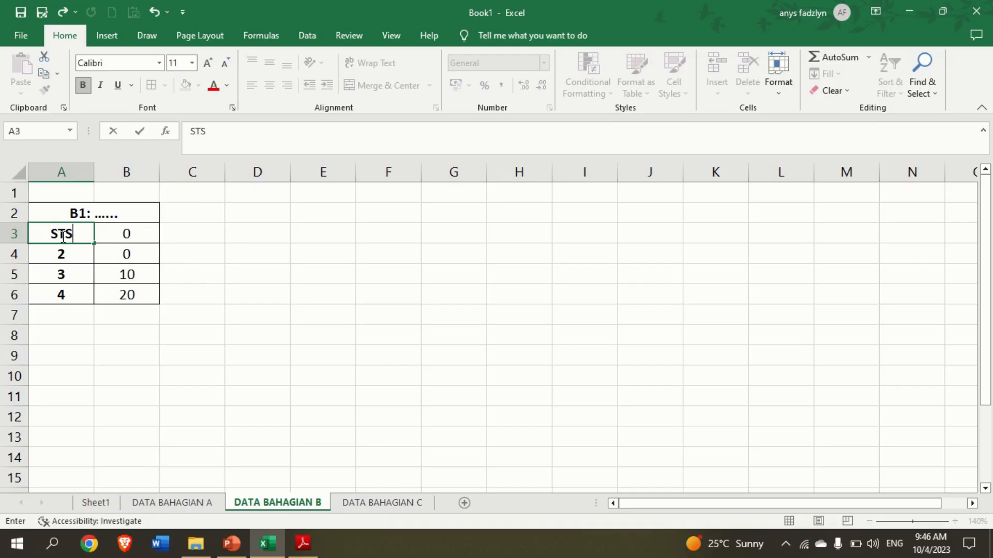
{"action": "left_click", "coordinate": [72, 255]}
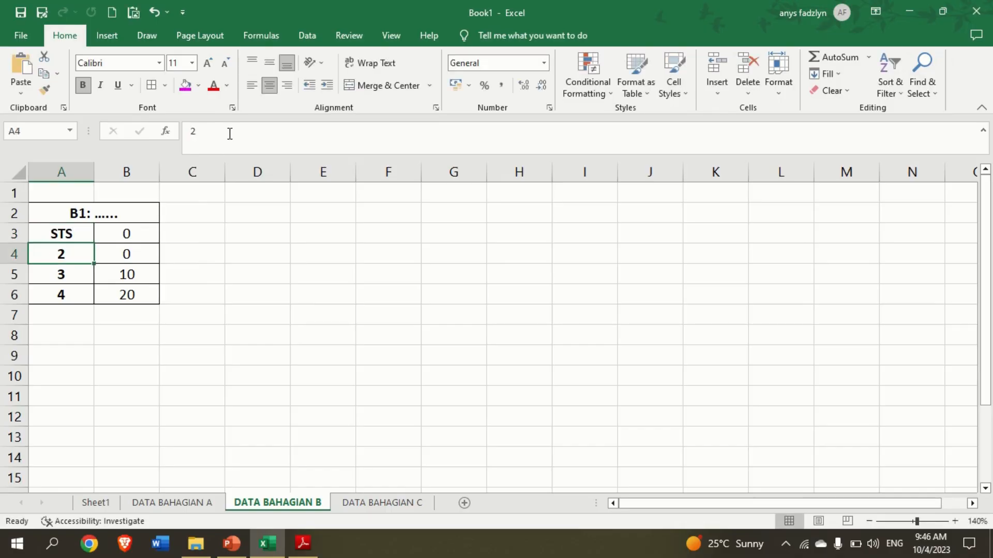
{"action": "type", "text": "TS"}
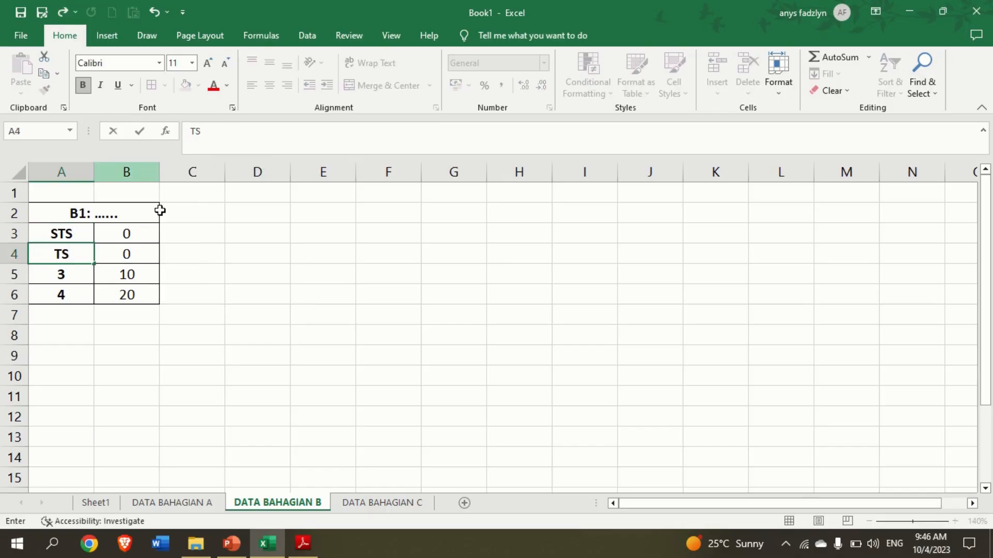
{"action": "left_click", "coordinate": [253, 287]}
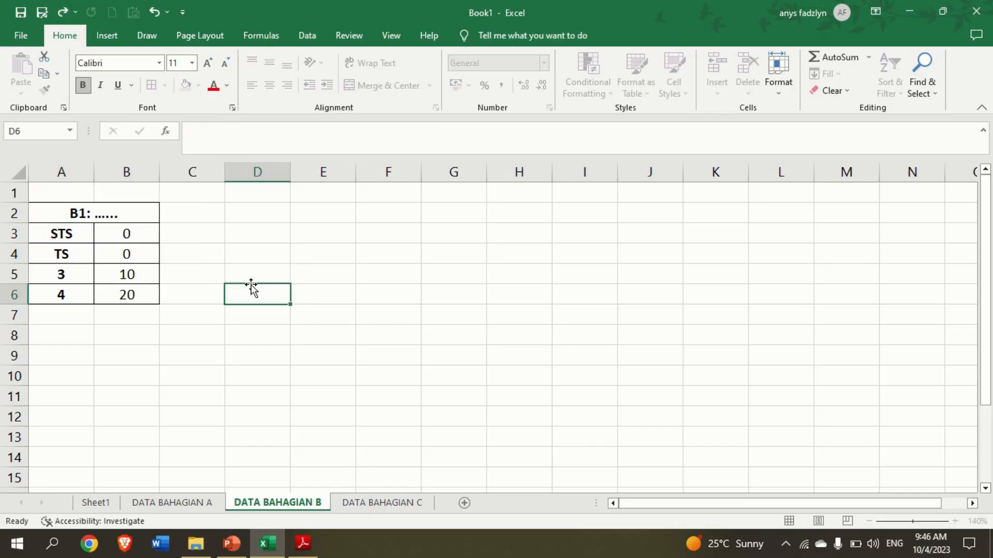
Step: Replace codes 3 and 4 in A5:A6 of the B1 table with S and SS
{"action": "left_click", "coordinate": [84, 277]}
{"action": "left_click", "coordinate": [201, 140]}
{"action": "key", "text": "BackSpace"}
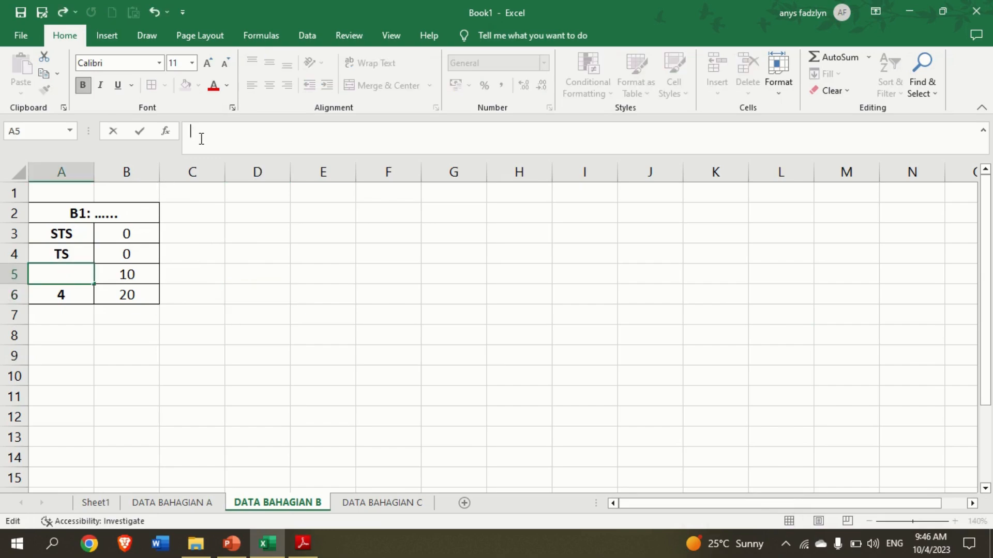
{"action": "type", "text": "S"}
{"action": "key", "text": "BackSpace"}
{"action": "key", "text": "Return"}
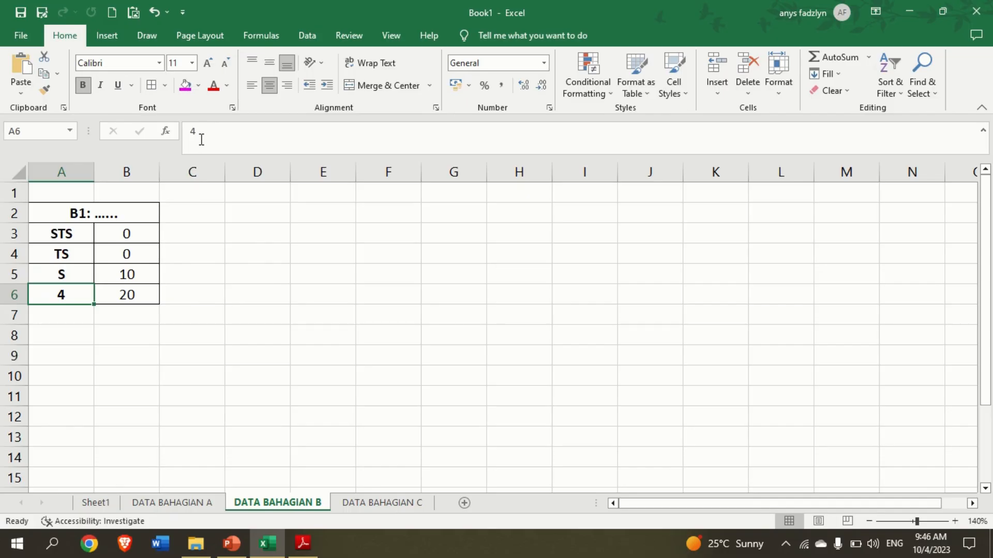
{"action": "type", "text": "SS"}
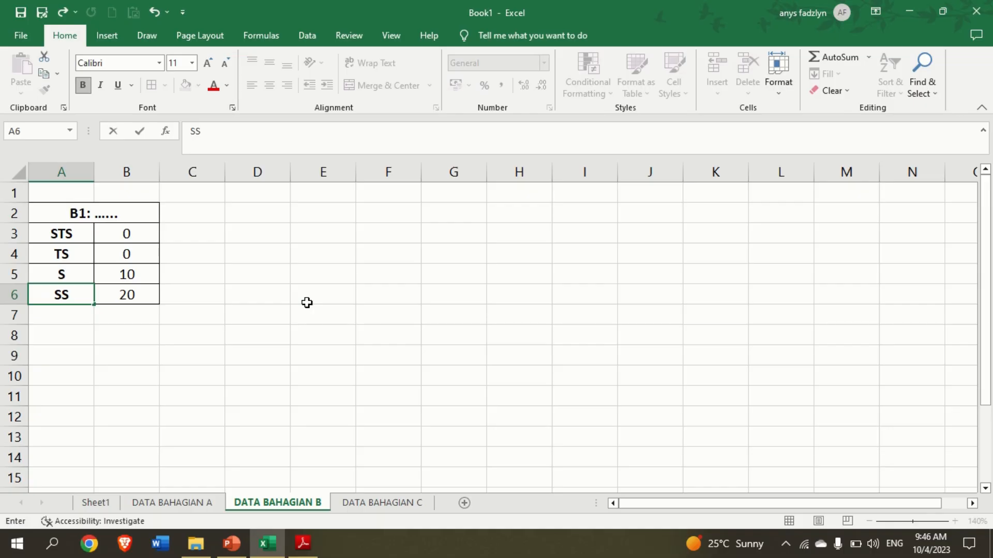
{"action": "left_click", "coordinate": [307, 304]}
Step: Insert a clustered column chart from the B1 tally in A3:B6 on DATA BAHAGIAN B
{"action": "left_click", "coordinate": [61, 233]}
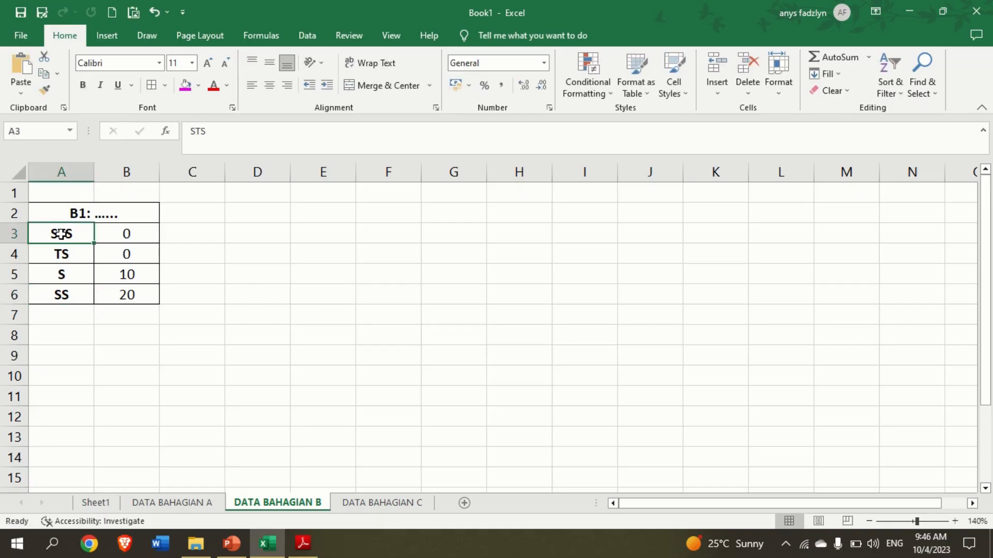
{"action": "left_click_drag", "start_coordinate": [85, 243], "coordinate": [128, 293]}
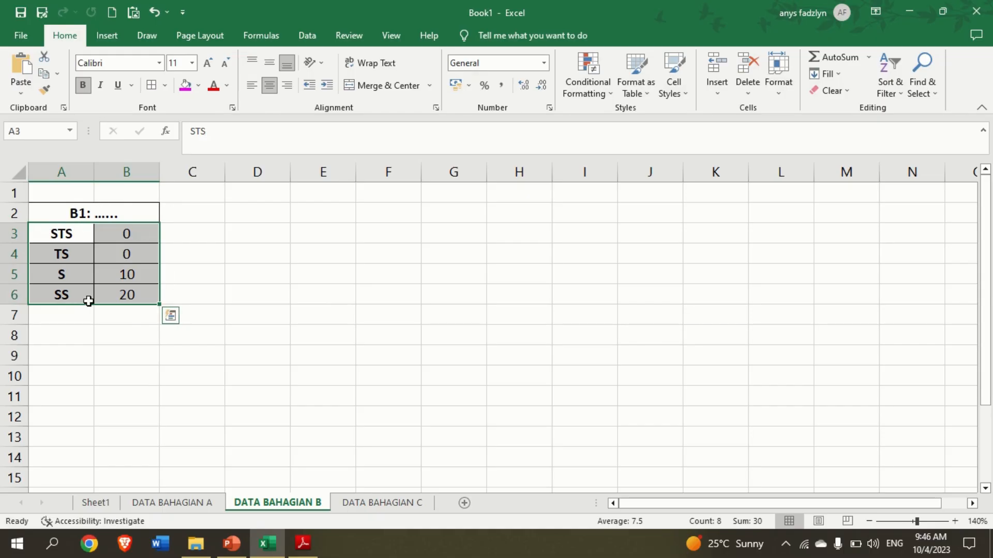
{"action": "left_click", "coordinate": [108, 38]}
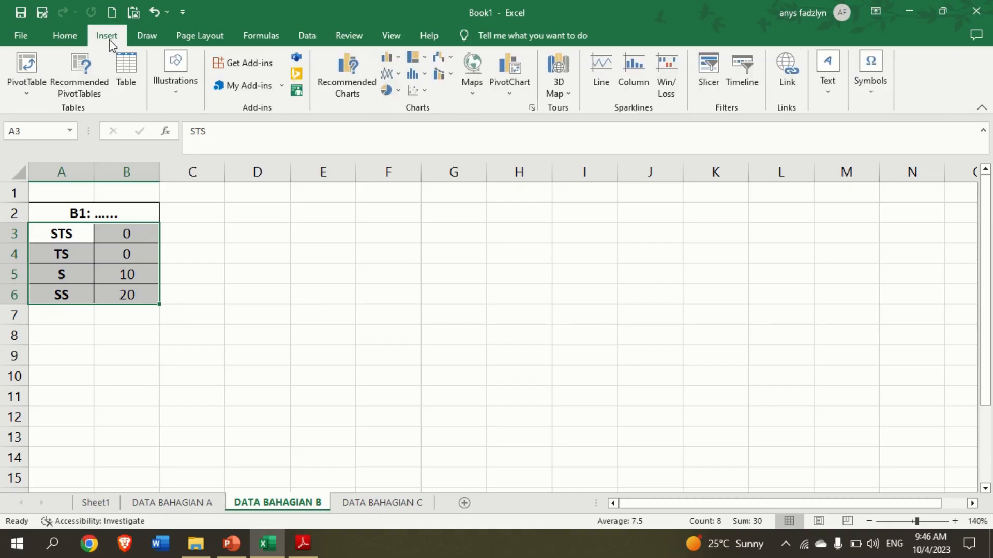
{"action": "left_click", "coordinate": [348, 88]}
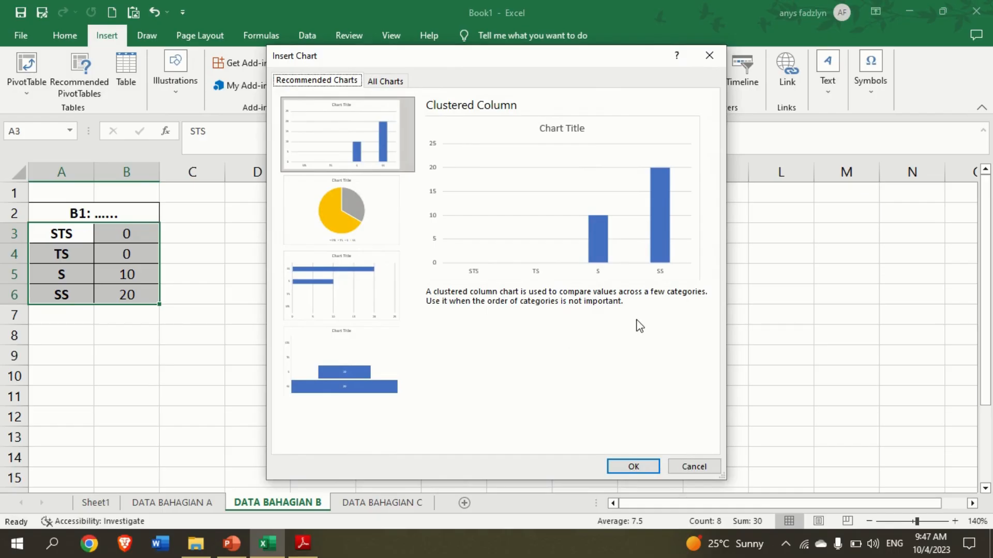
{"action": "left_click", "coordinate": [634, 466]}
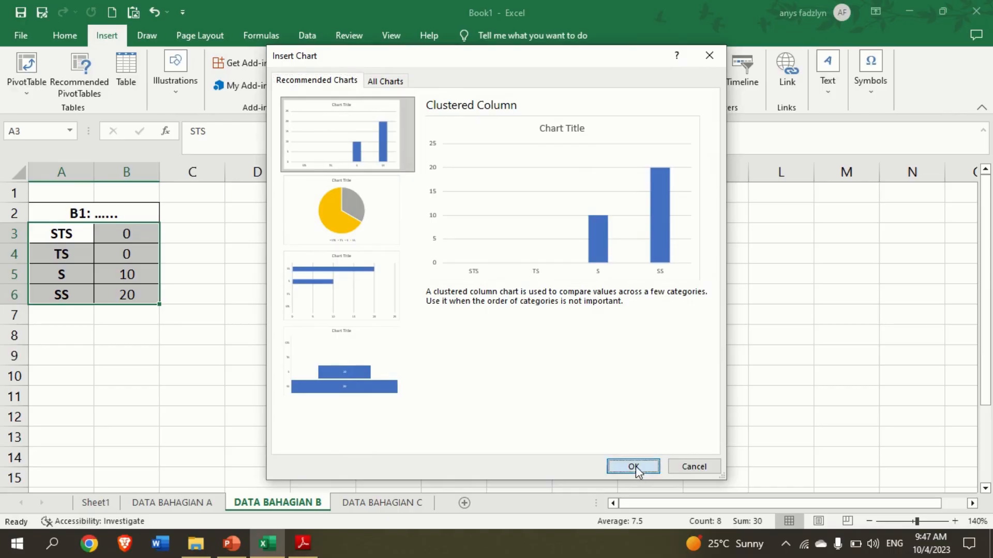
{"action": "left_click", "coordinate": [841, 274]}
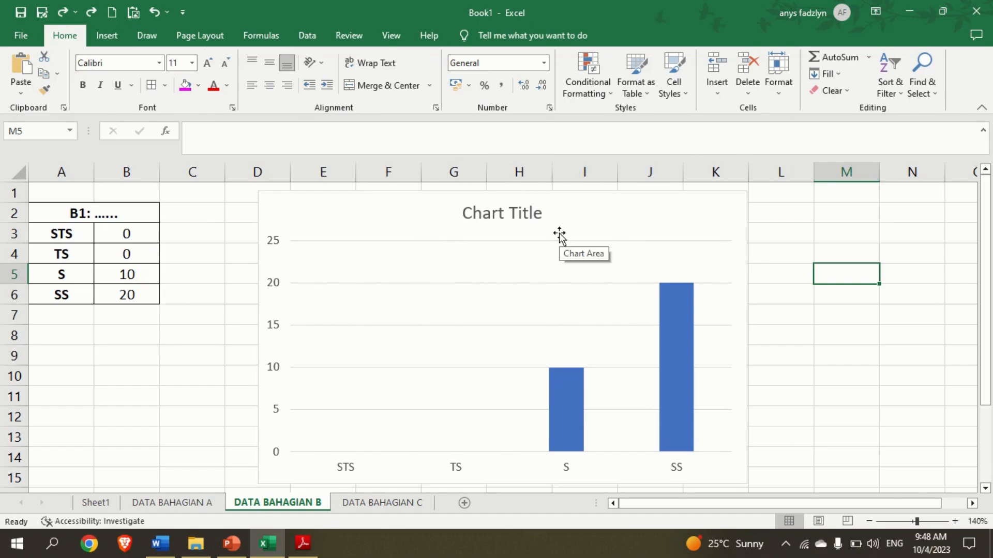
Step: Switch to the questionnaire in Word and copy "berhadapan dengan masalah untuk mendapatkan tapak perniagaan" from statement B1
{"action": "left_click", "coordinate": [158, 552]}
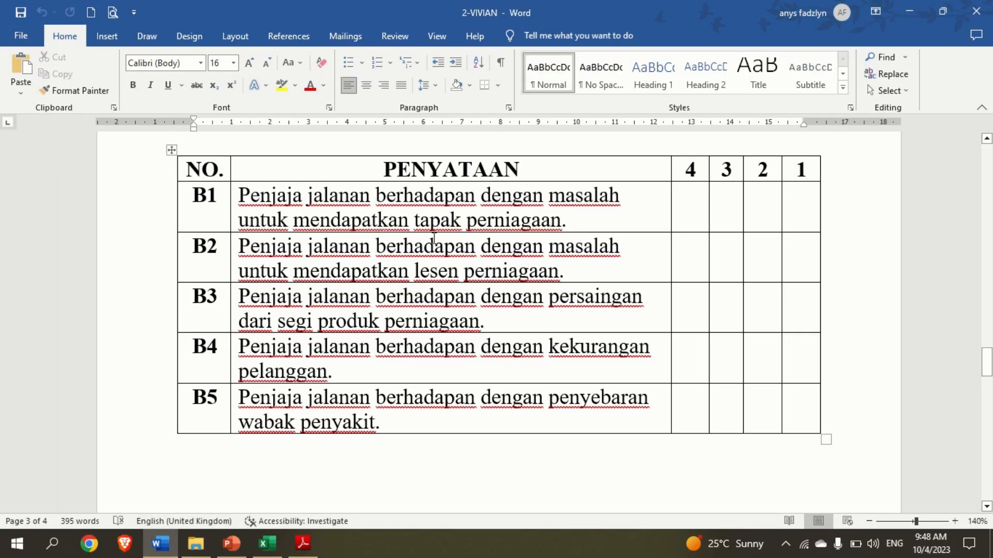
{"action": "scroll", "coordinate": [566, 237], "scroll_direction": "up", "scroll_amount": 1}
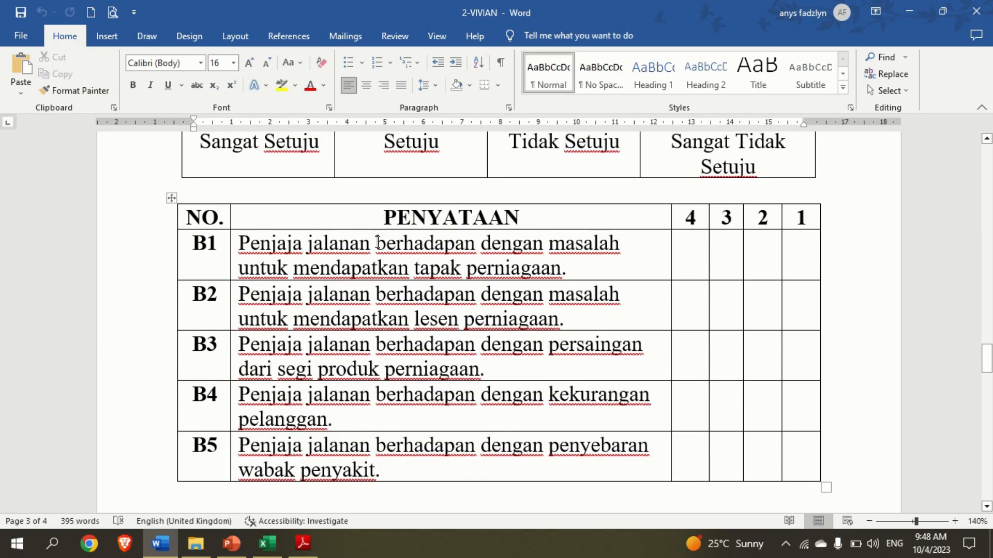
{"action": "left_click_drag", "start_coordinate": [378, 243], "coordinate": [492, 259]}
{"action": "key", "text": "ctrl+c"}
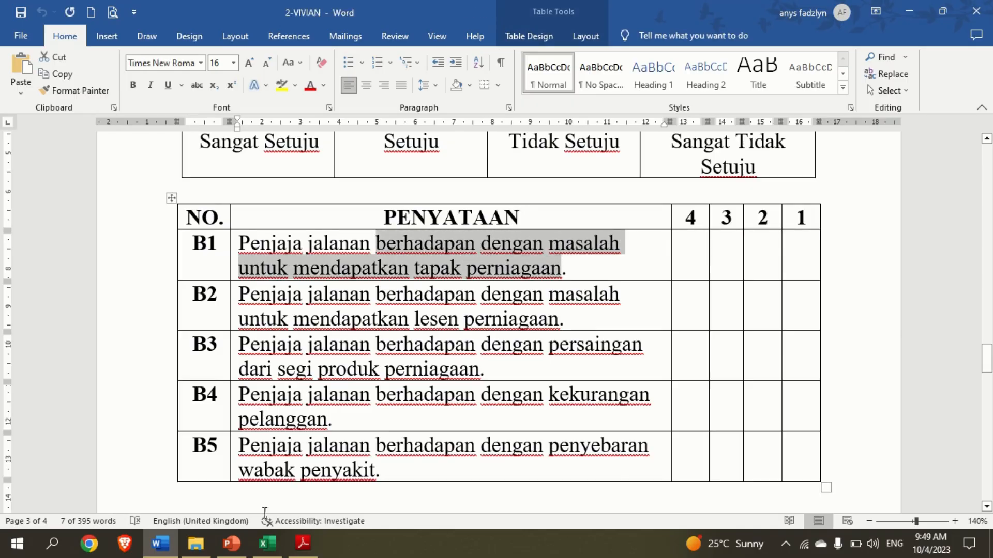
Step: Switch to Excel and replace the B1 chart's title with the copied phrase "berhadapan dengan masalah untuk mendapatkan tapak perniagaan"
{"action": "left_click", "coordinate": [267, 544]}
{"action": "double_click", "coordinate": [505, 217]}
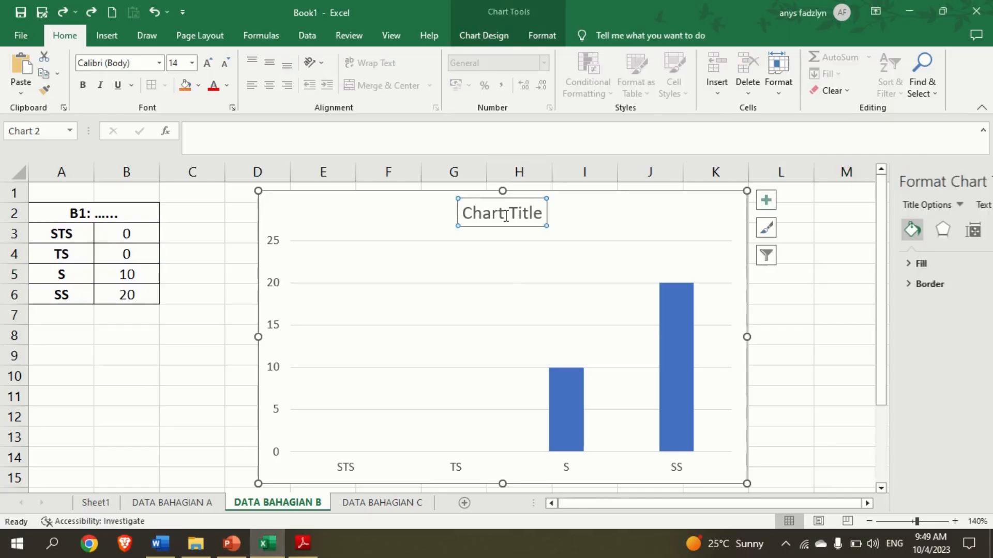
{"action": "key", "text": "ctrl+v"}
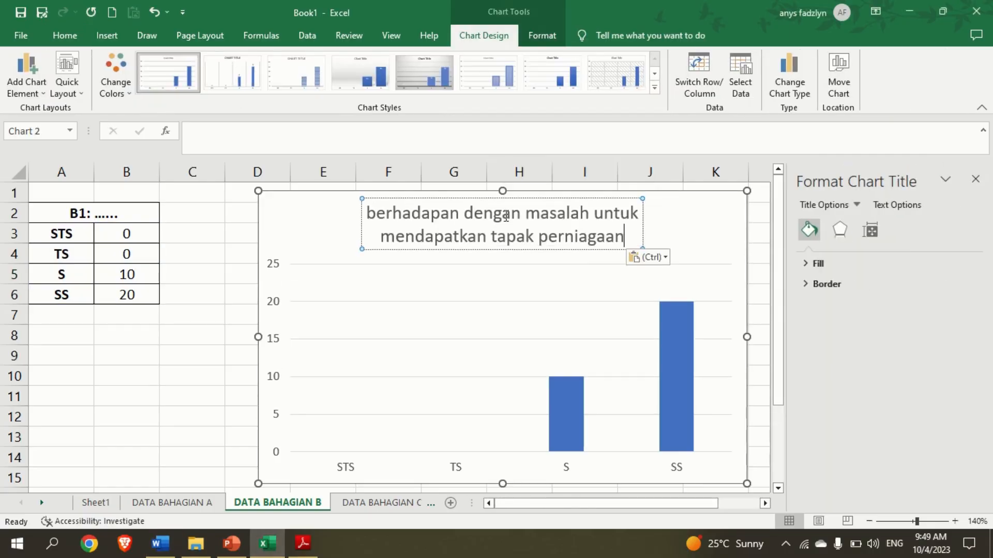
{"action": "left_click_drag", "start_coordinate": [625, 237], "coordinate": [392, 220]}
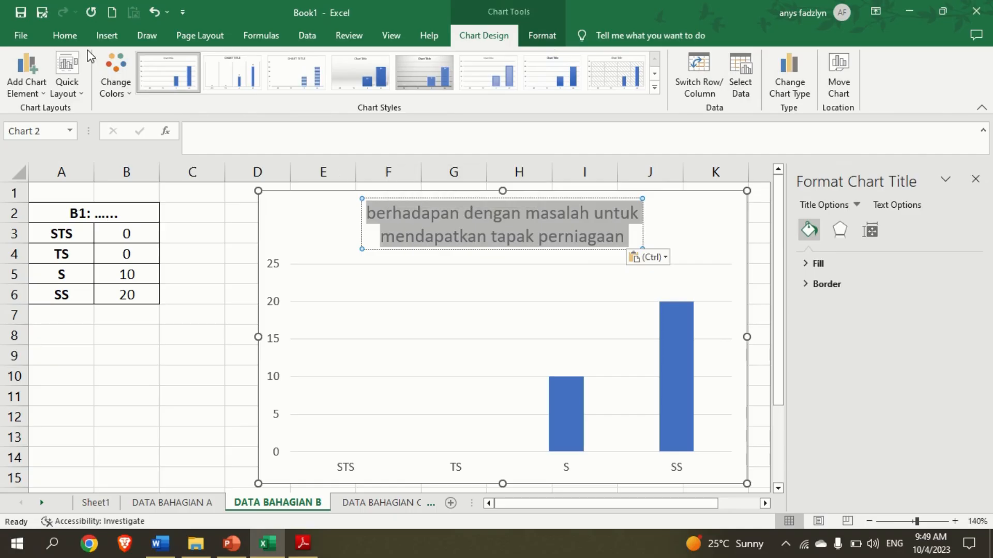
{"action": "left_click", "coordinate": [63, 36]}
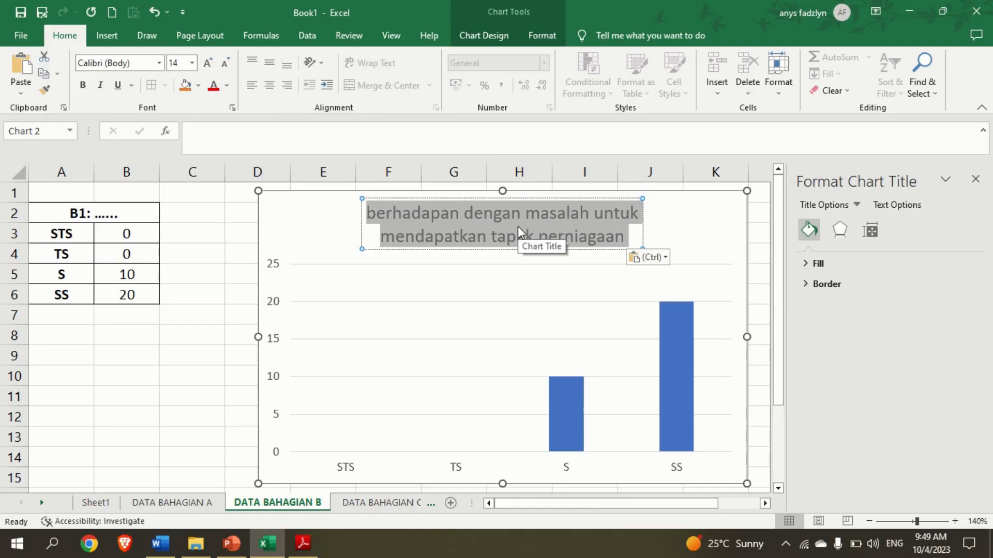
Step: Switch to the questionnaire in Word and change the selected phrase of statement B1 to uppercase
{"action": "left_click", "coordinate": [160, 543]}
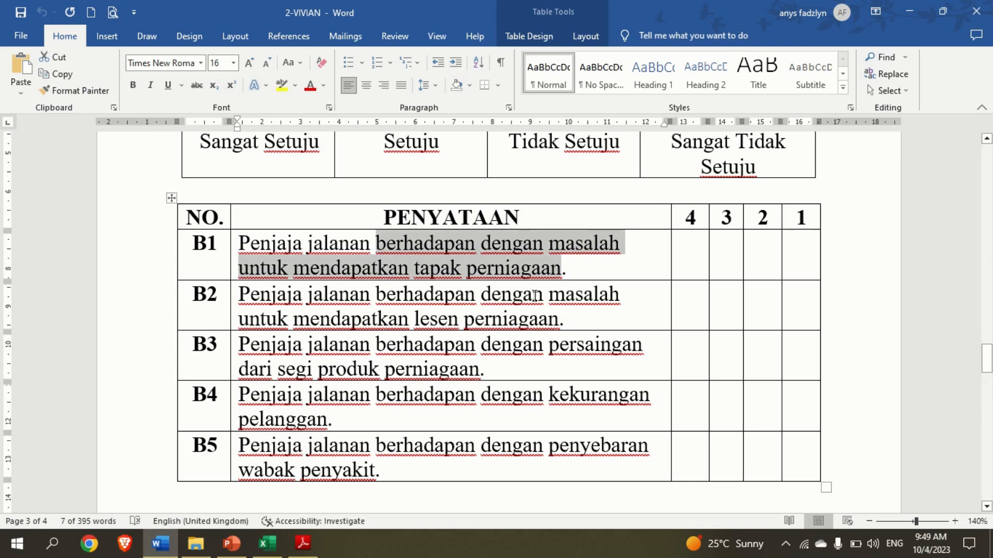
{"action": "left_click", "coordinate": [292, 63]}
{"action": "left_click", "coordinate": [324, 113]}
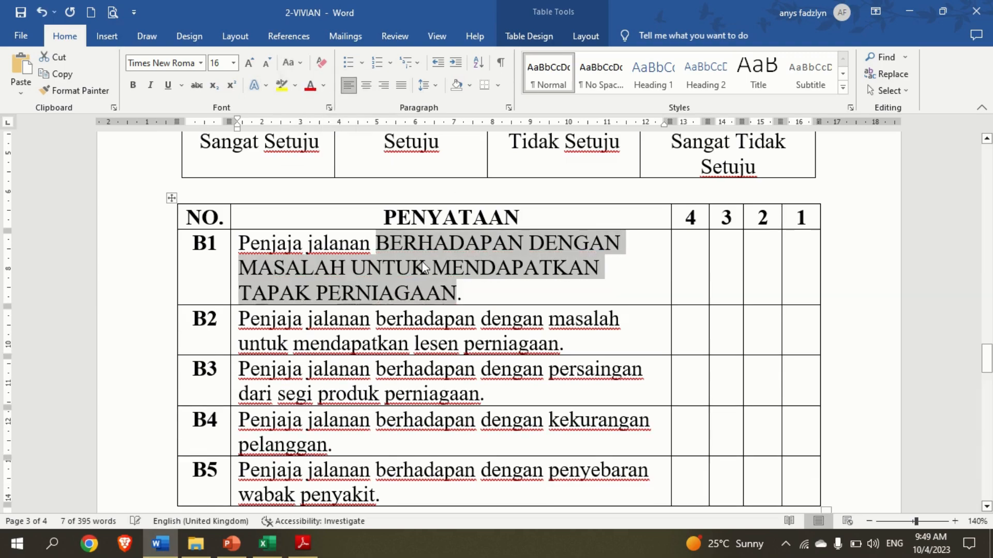
Step: Copy the uppercase phrase and replace the chart title in Excel with "BERHADAPAN DENGAN MASALAH UNTUK MENDAPATKAN TAPAK PERNIAGAAN"
{"action": "key", "text": "ctrl+c"}
{"action": "key", "text": "alt+Tab"}
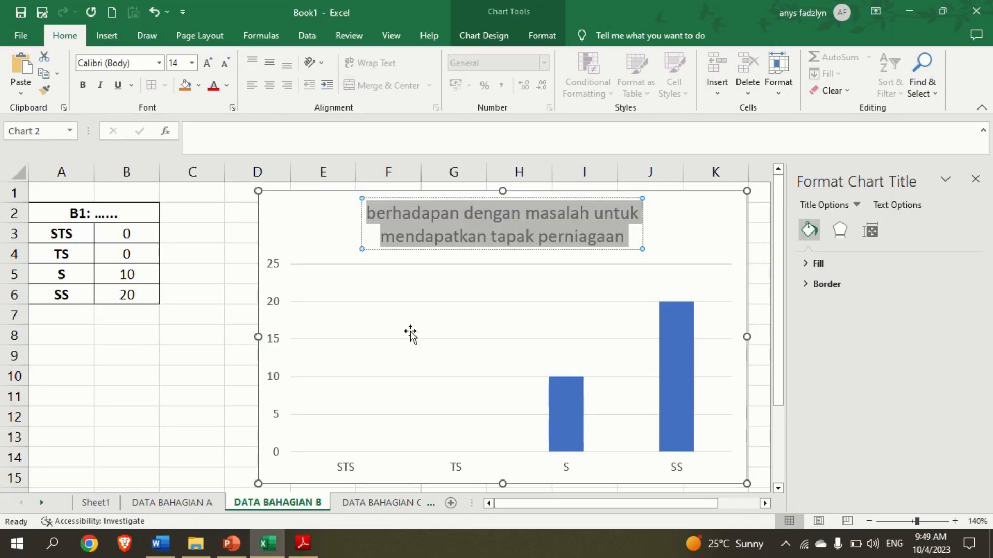
{"action": "key", "text": "ctrl+v"}
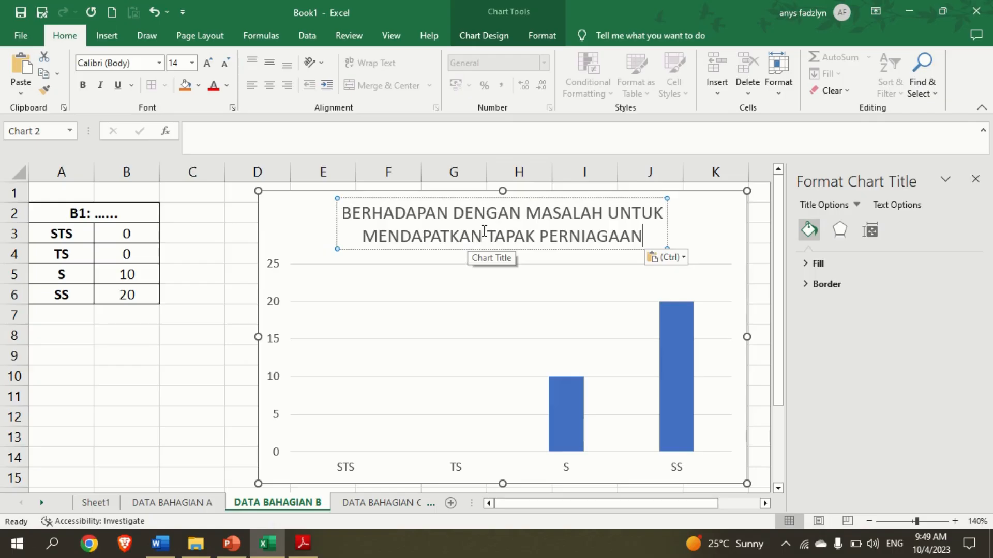
Step: Format the B1 chart title as bold Times New Roman at size 12
{"action": "triple_click", "coordinate": [484, 232]}
{"action": "left_click", "coordinate": [492, 207]}
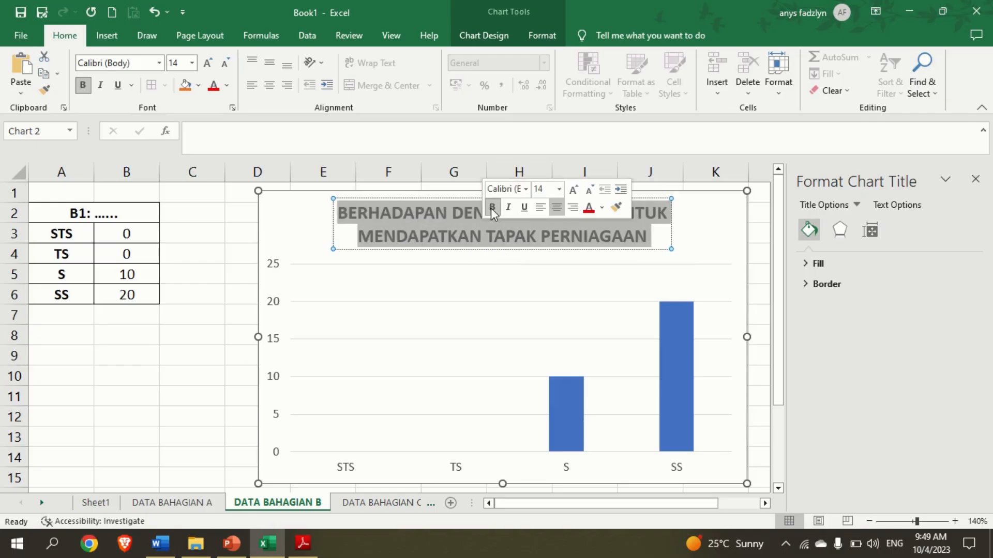
{"action": "left_click", "coordinate": [158, 63]}
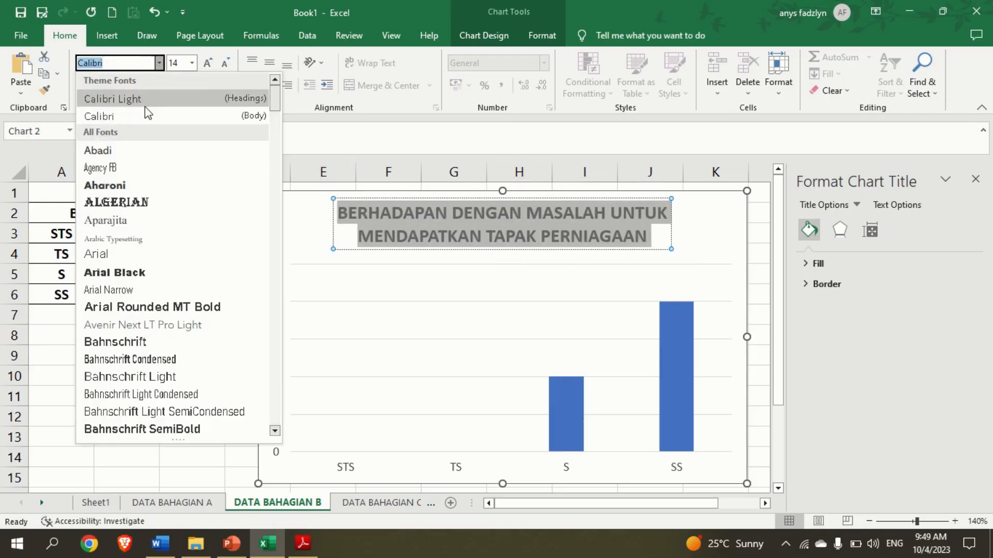
{"action": "type", "text": "Times New Roman"}
{"action": "key", "text": "Return"}
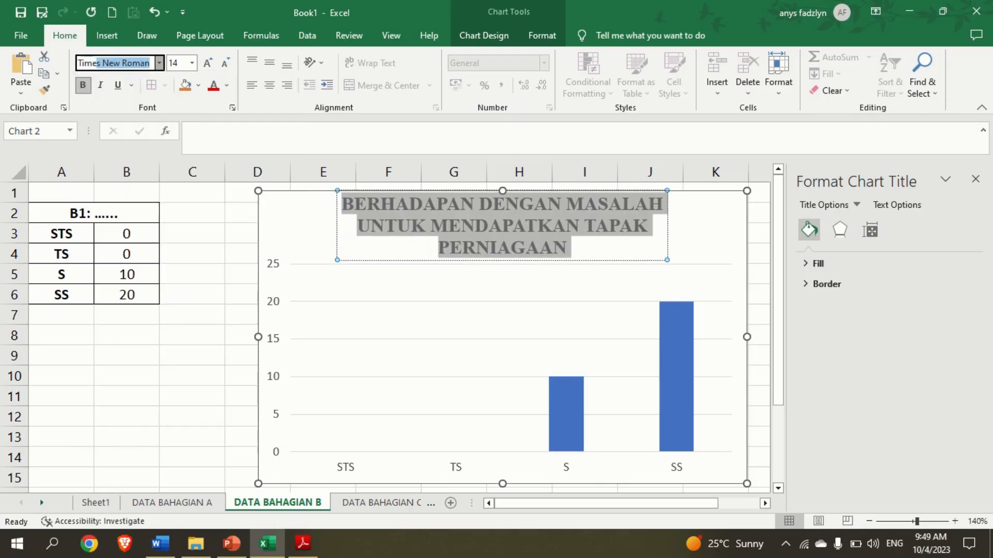
{"action": "left_click", "coordinate": [223, 63]}
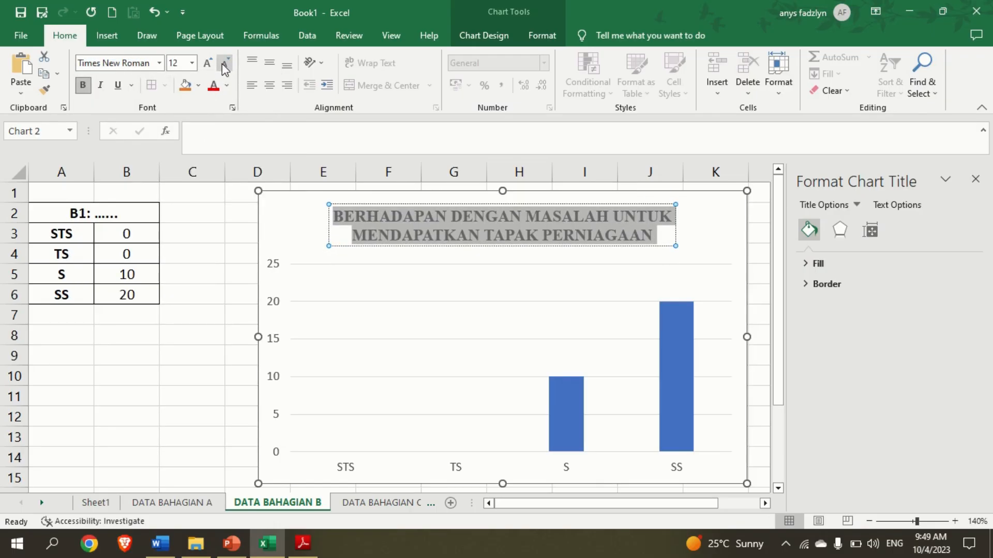
{"action": "left_click", "coordinate": [222, 284]}
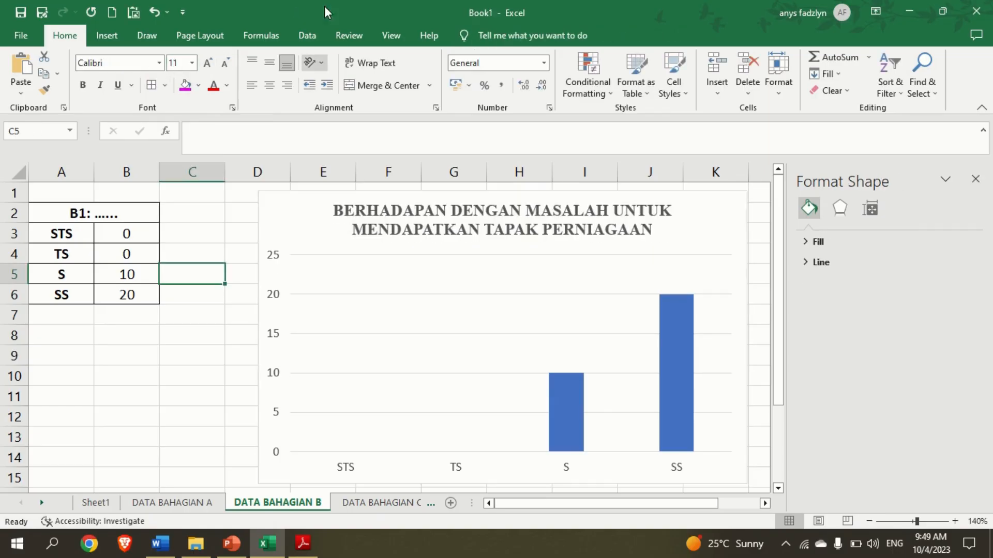